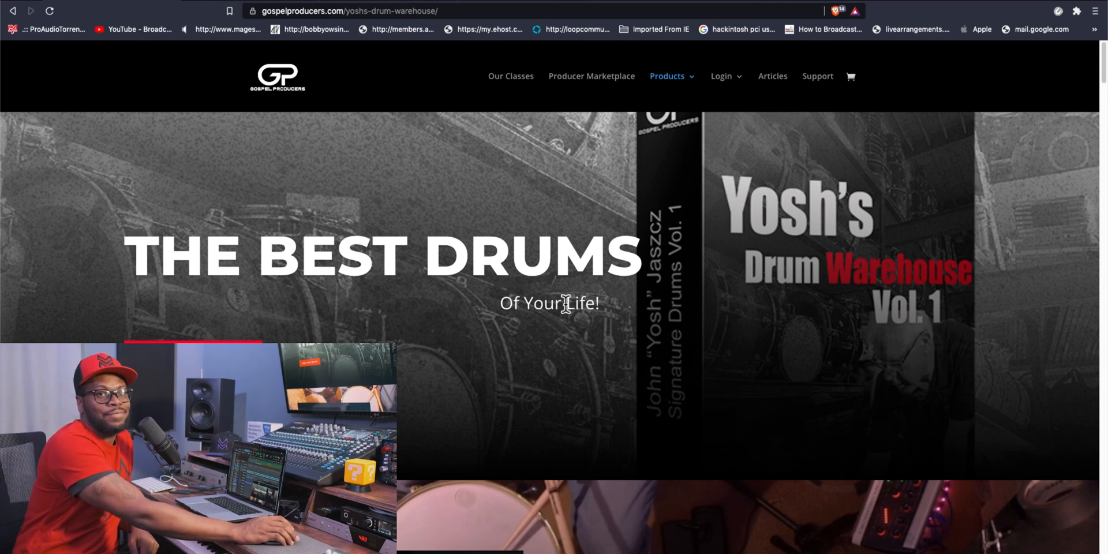
# - Look through the Yosh's Drum Warehouse product page, examining the sample pack's contents and customer reviews
pyautogui.scroll(-6, 565, 304)
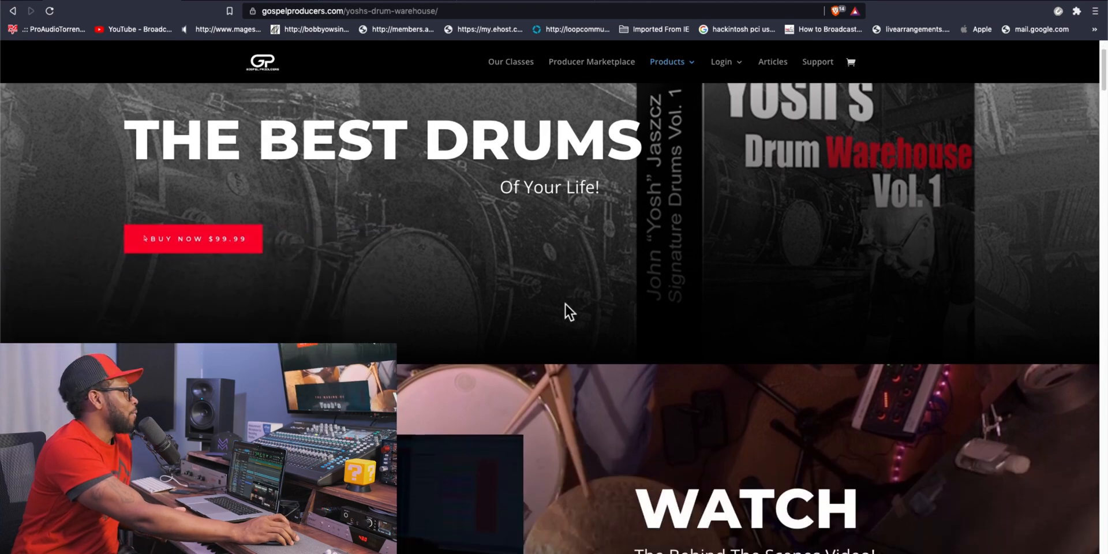
pyautogui.scroll(-10, 565, 303)
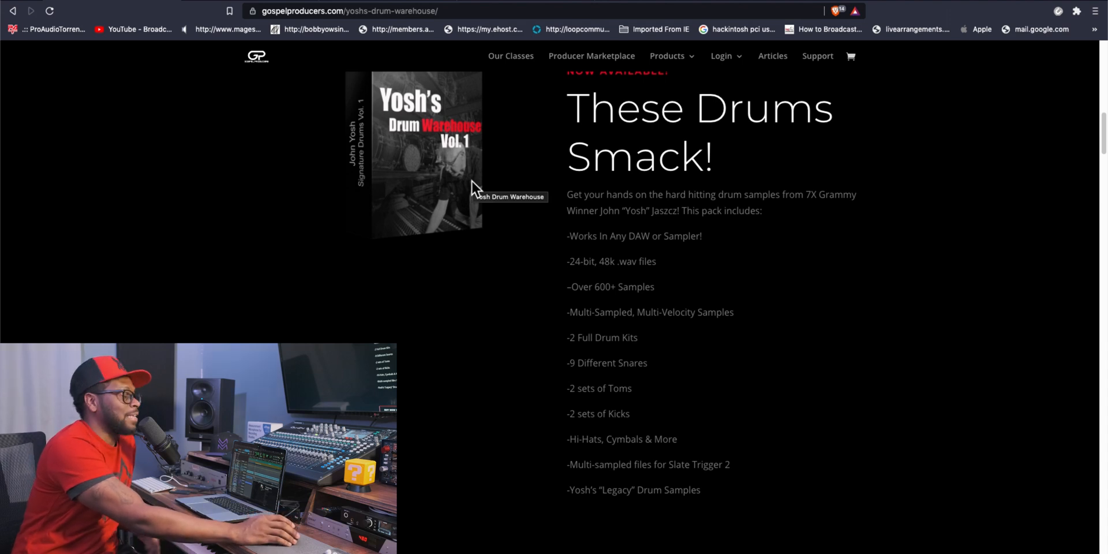
pyautogui.scroll(-5, 544, 243)
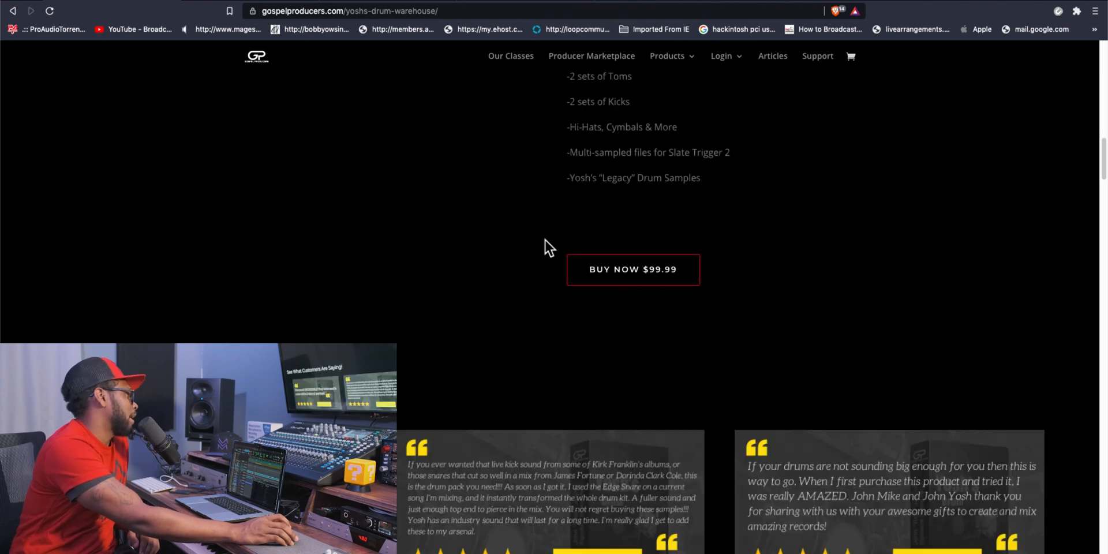
pyautogui.scroll(12, 549, 248)
pyautogui.scroll(4, 544, 239)
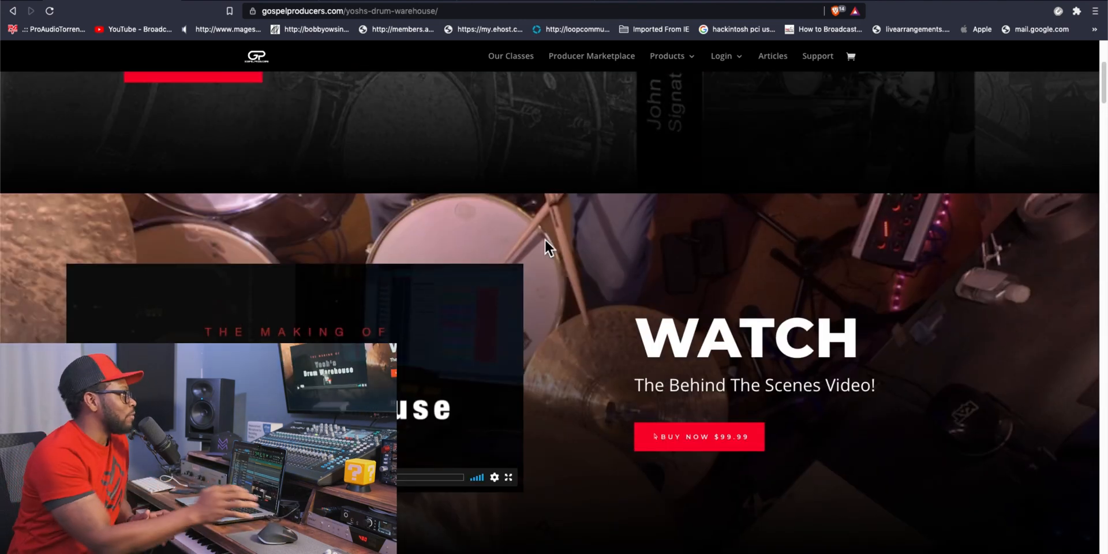
pyautogui.scroll(6, 545, 238)
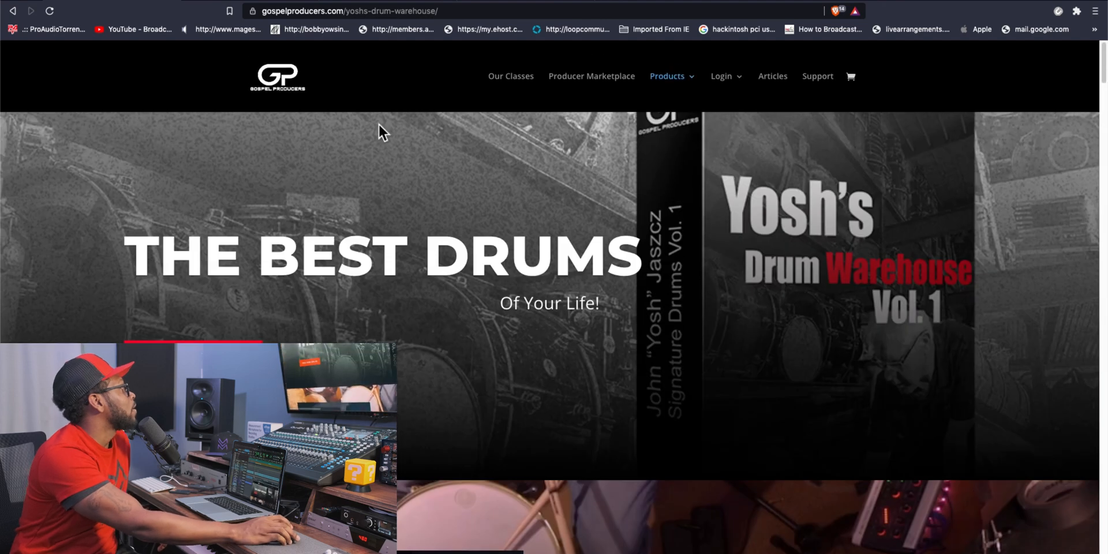
# - Open the Steven Slate Drums Trigger 2 page and examine its overview, audio examples and feature descriptions
pyautogui.click(281, 1)
pyautogui.scroll(-1, 426, 287)
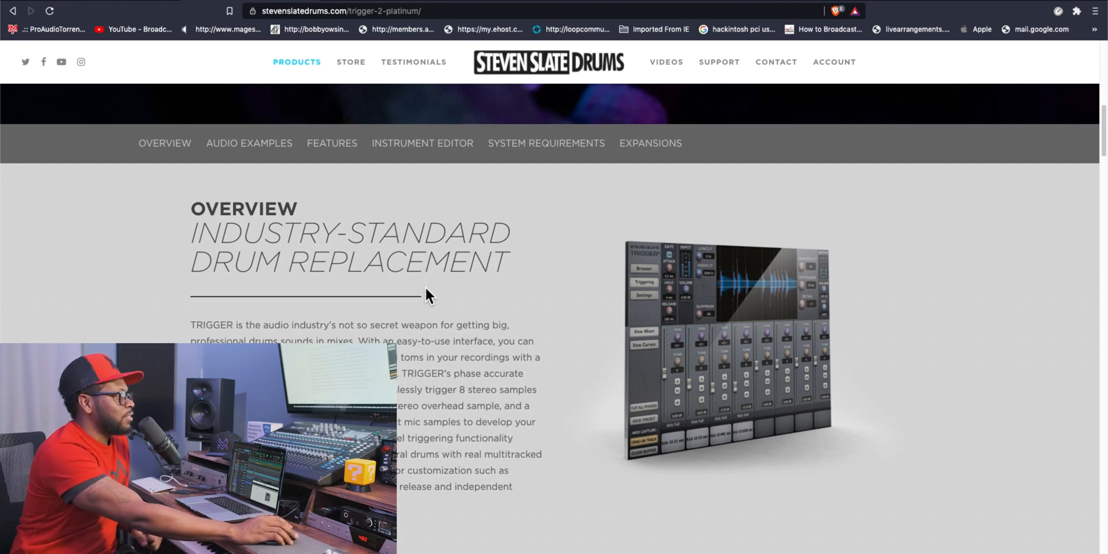
pyautogui.scroll(-10, 493, 310)
pyautogui.scroll(-12, 492, 311)
pyautogui.scroll(10, 491, 311)
pyautogui.scroll(-3, 493, 310)
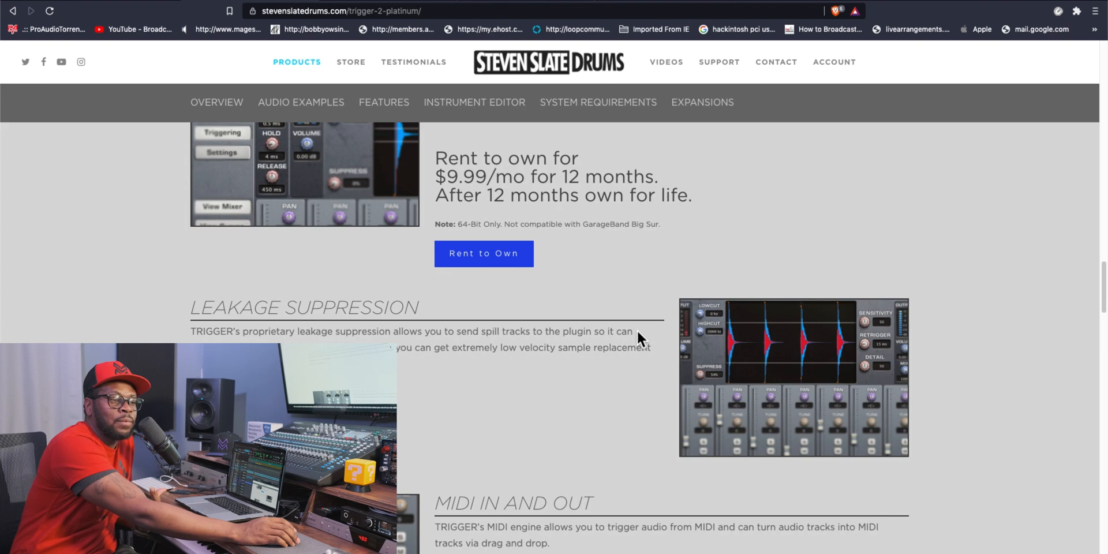
pyautogui.scroll(5, 631, 327)
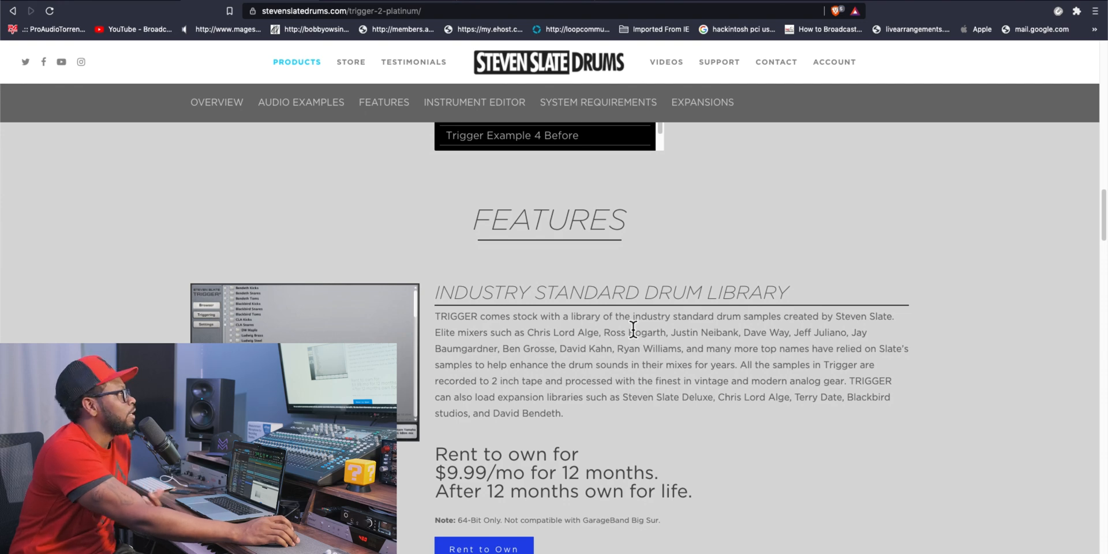
pyautogui.scroll(15, 631, 328)
pyautogui.scroll(5, 564, 223)
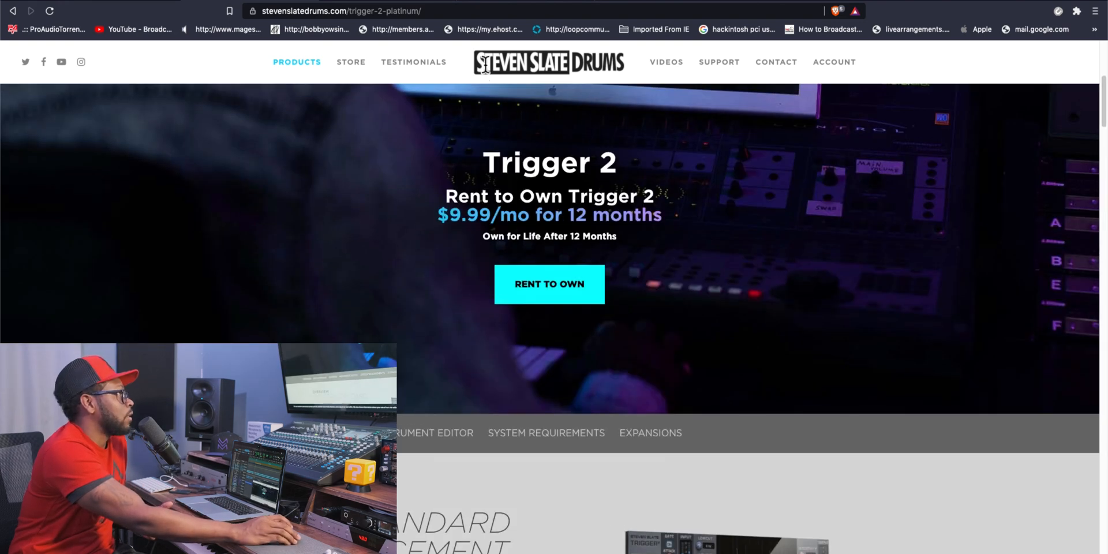
# - Open the SSL Essentials page on gobblerstore.com and examine the channel strip and bus compressor descriptions
pyautogui.click(430, 4)
pyautogui.scroll(-7, 506, 303)
pyautogui.scroll(7, 506, 304)
pyautogui.scroll(-4, 507, 303)
pyautogui.scroll(2, 507, 303)
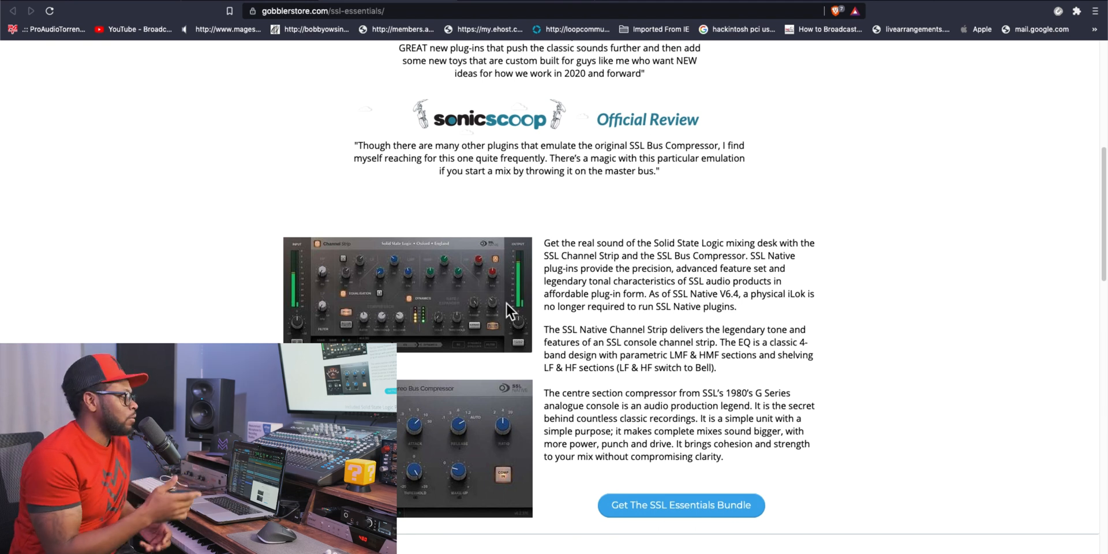
pyautogui.scroll(-1, 510, 303)
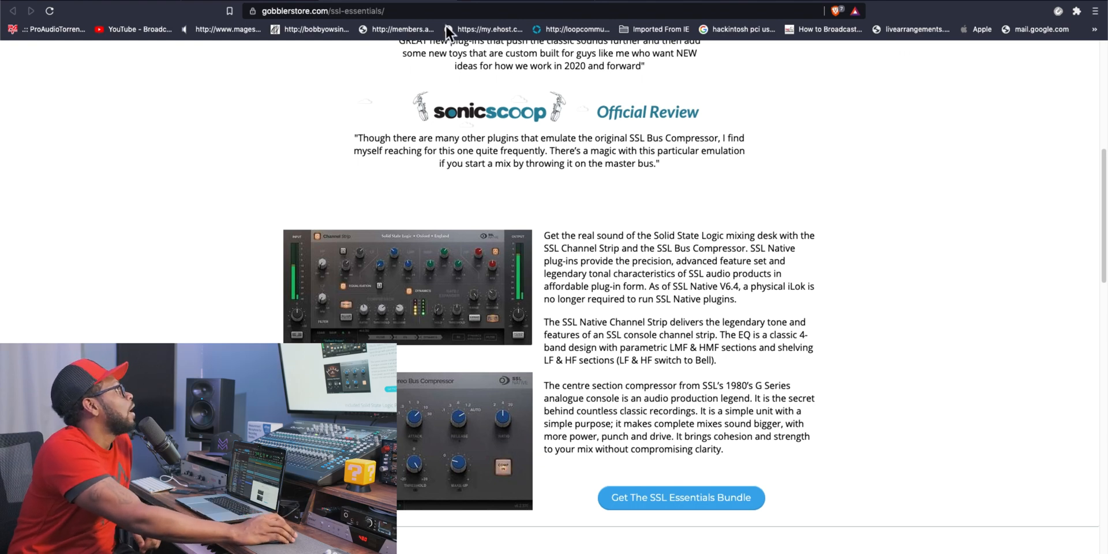
# - Open the Slate Digital site and look through the plugins of the Virtual Analog Bundle in the All Access Pass
pyautogui.click(492, 1)
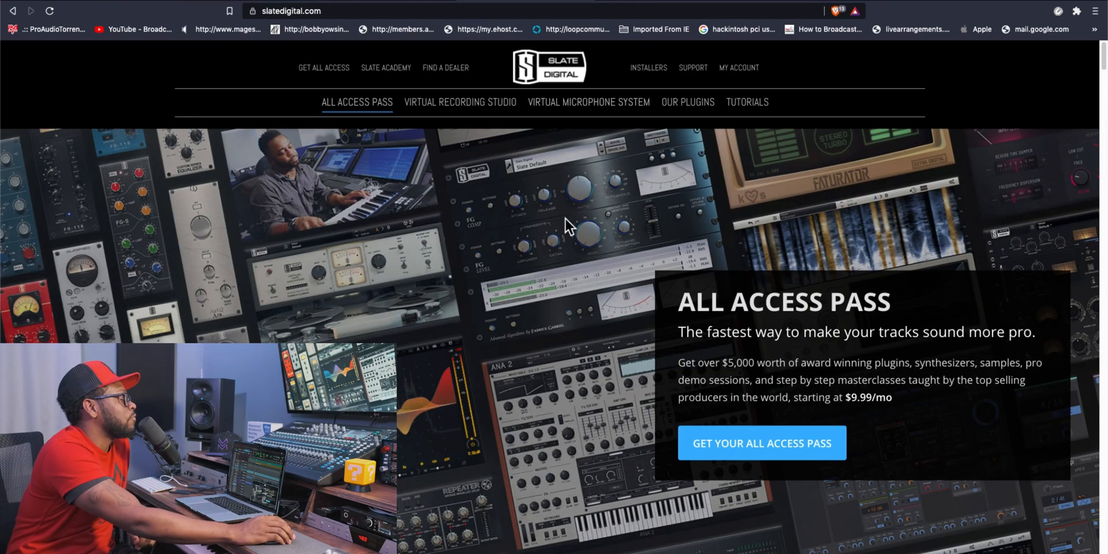
pyautogui.scroll(-5, 565, 217)
pyautogui.scroll(-8, 565, 219)
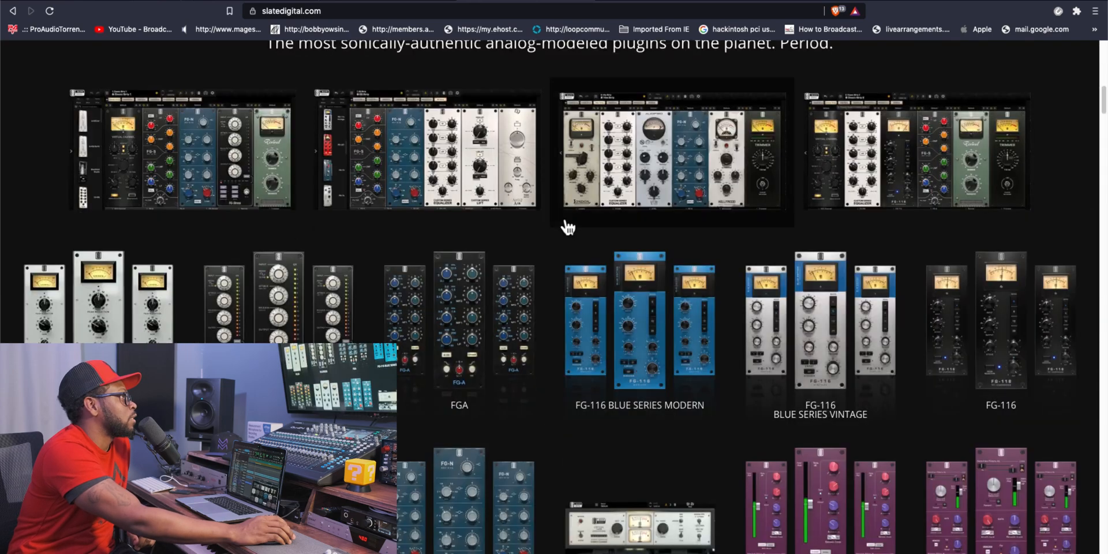
pyautogui.scroll(-3, 566, 221)
pyautogui.scroll(-10, 566, 300)
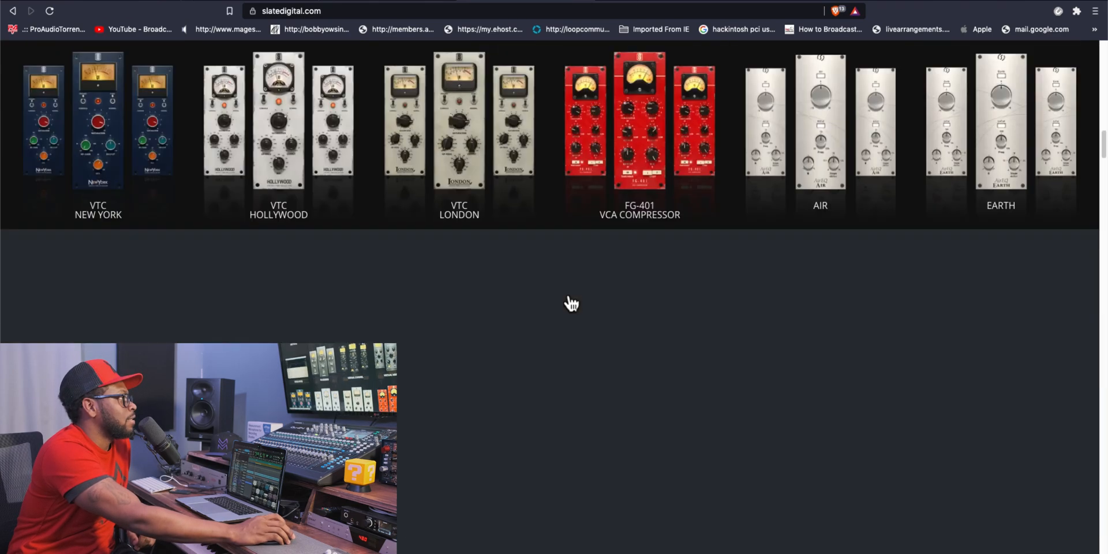
pyautogui.scroll(5, 565, 301)
pyautogui.scroll(10, 603, 291)
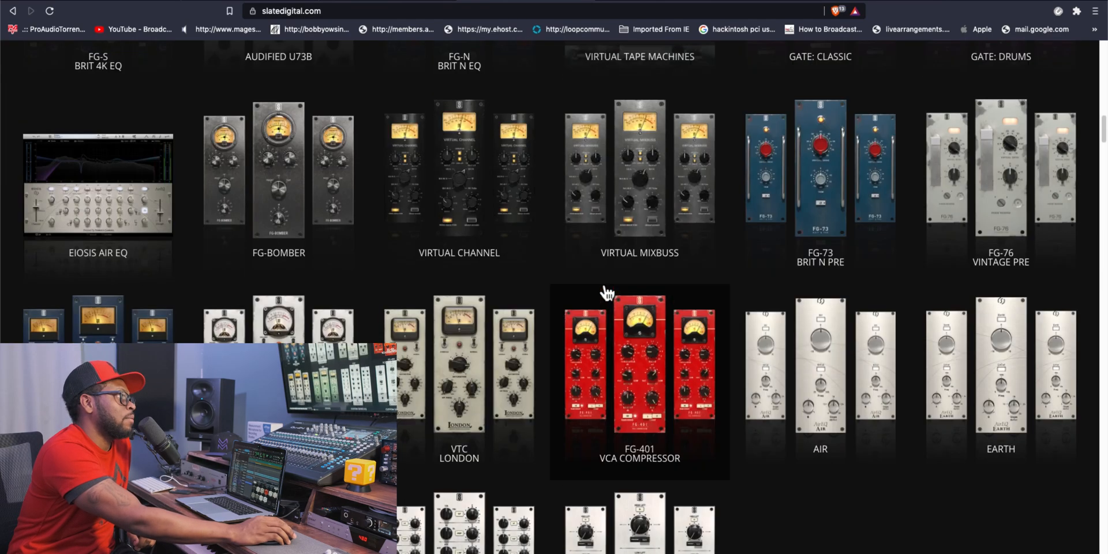
pyautogui.scroll(2, 607, 293)
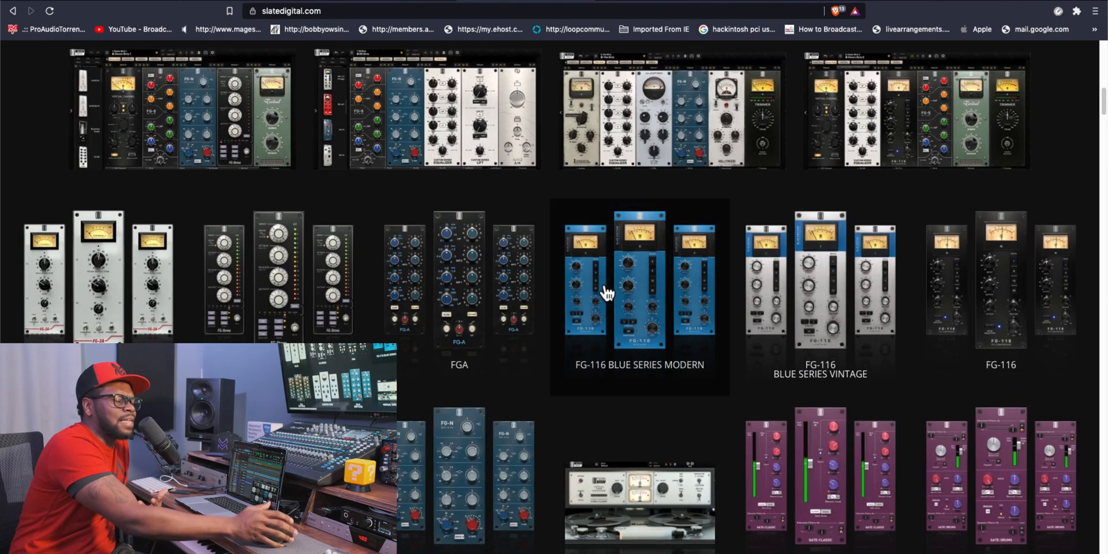
pyautogui.scroll(8, 605, 294)
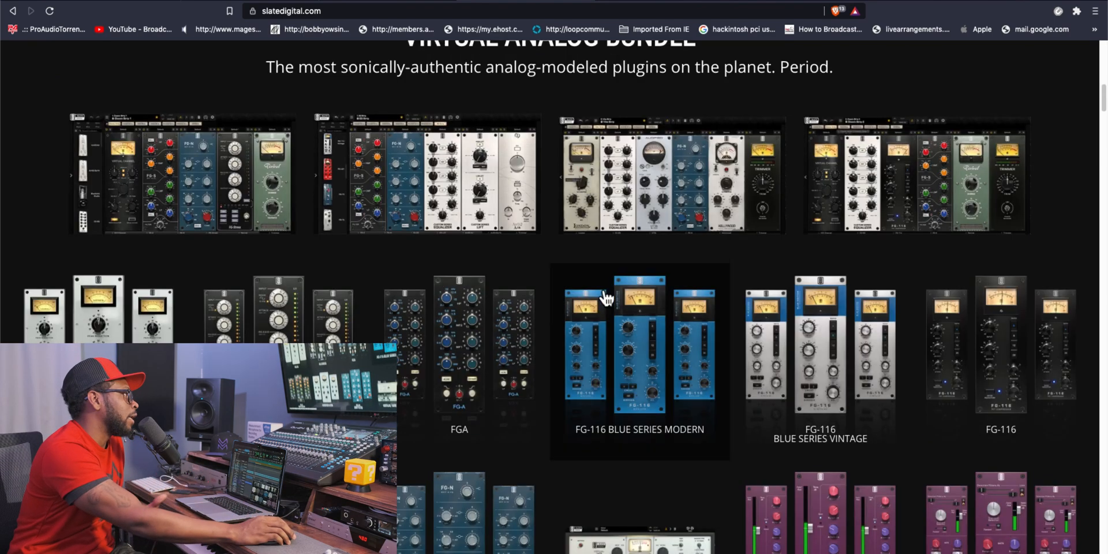
pyautogui.scroll(-12, 601, 304)
pyautogui.scroll(5, 603, 307)
pyautogui.scroll(-3, 602, 306)
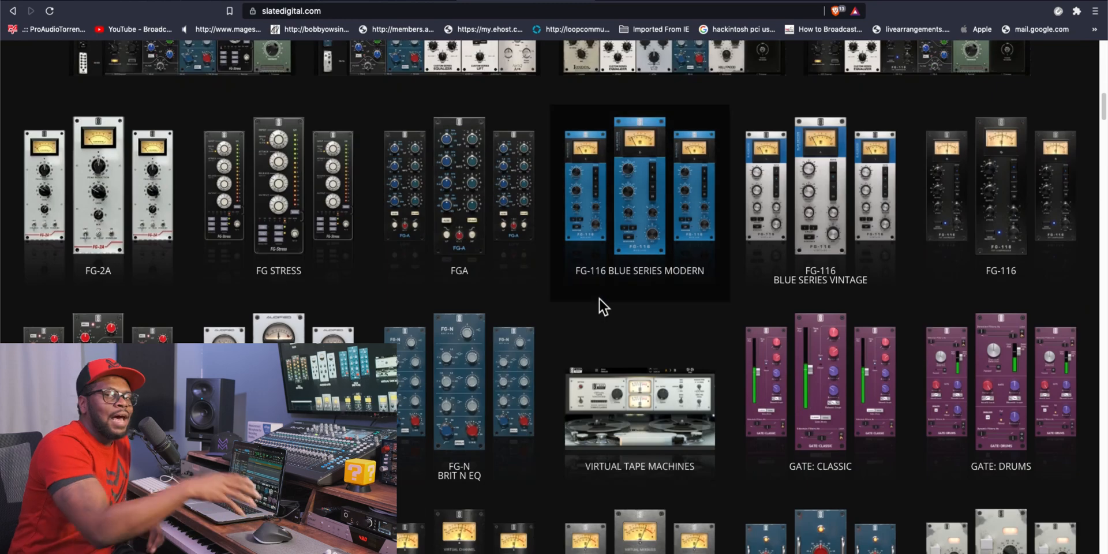
pyautogui.scroll(10, 601, 307)
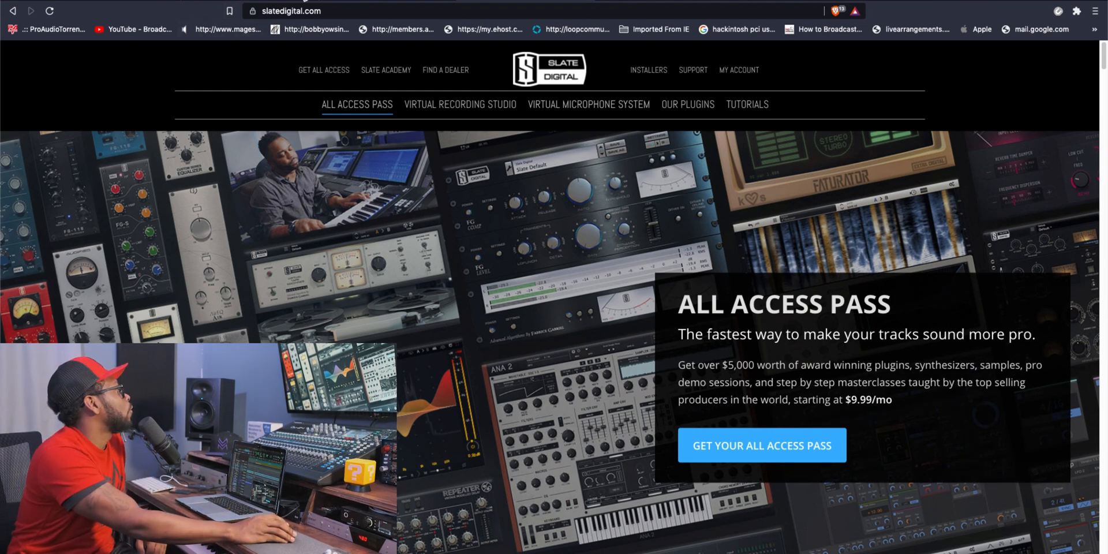
# - Revisit the Trigger 2, SSL Essentials and Slate Digital All Access Pass pages to recap the featured plugins
pyautogui.click(136, 3)
pyautogui.click(230, 3)
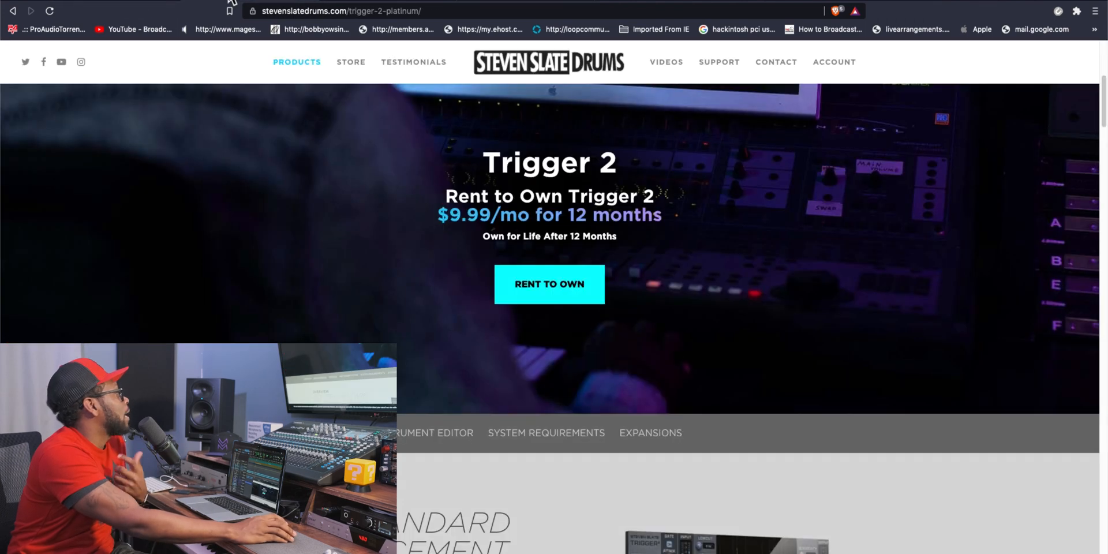
pyautogui.scroll(-8, 413, 128)
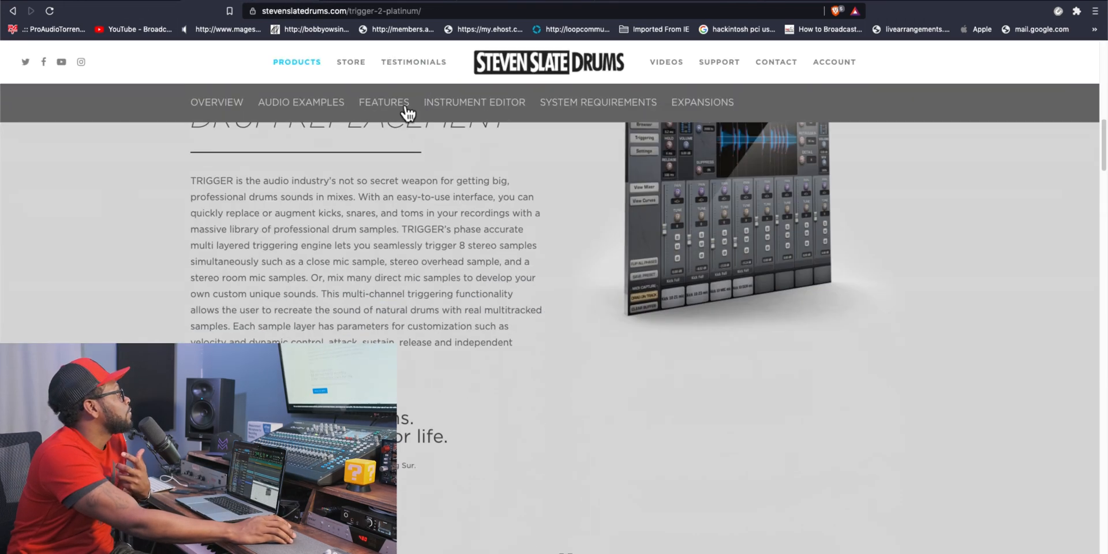
pyautogui.click(389, 2)
pyautogui.scroll(-6, 433, 231)
pyautogui.scroll(6, 433, 264)
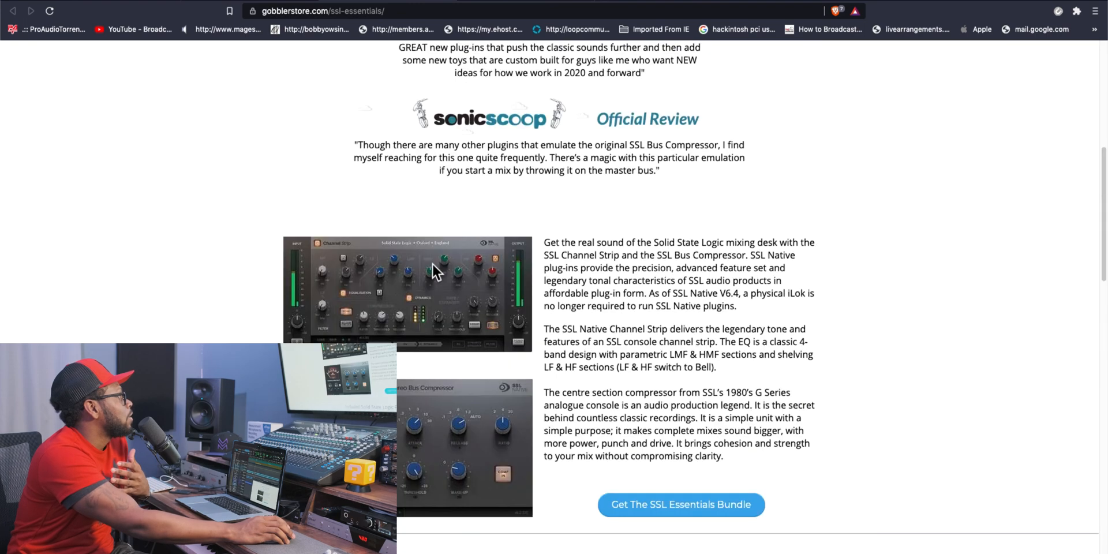
pyautogui.click(490, 5)
pyautogui.scroll(-6, 441, 292)
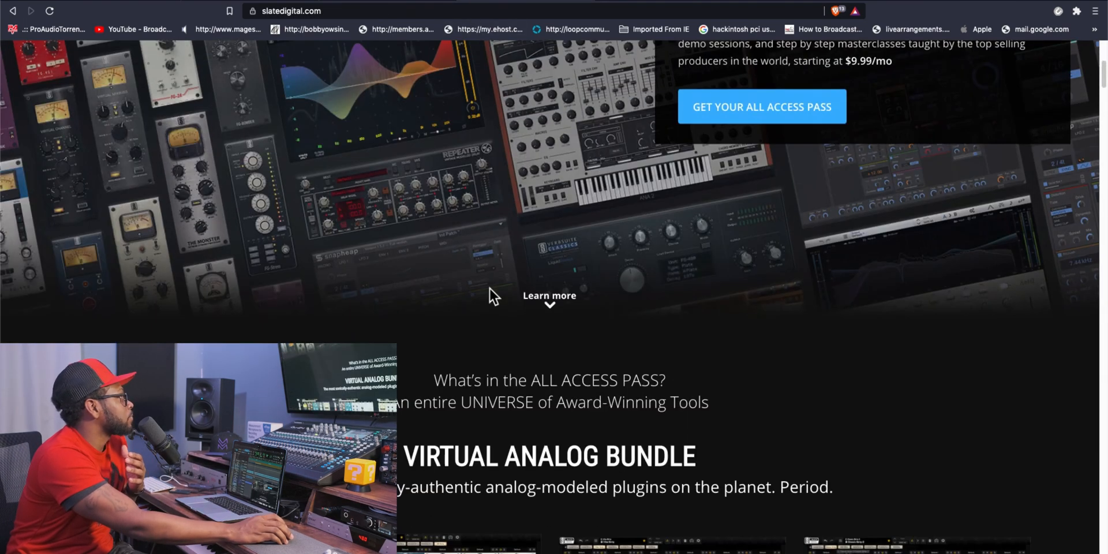
pyautogui.scroll(3, 493, 296)
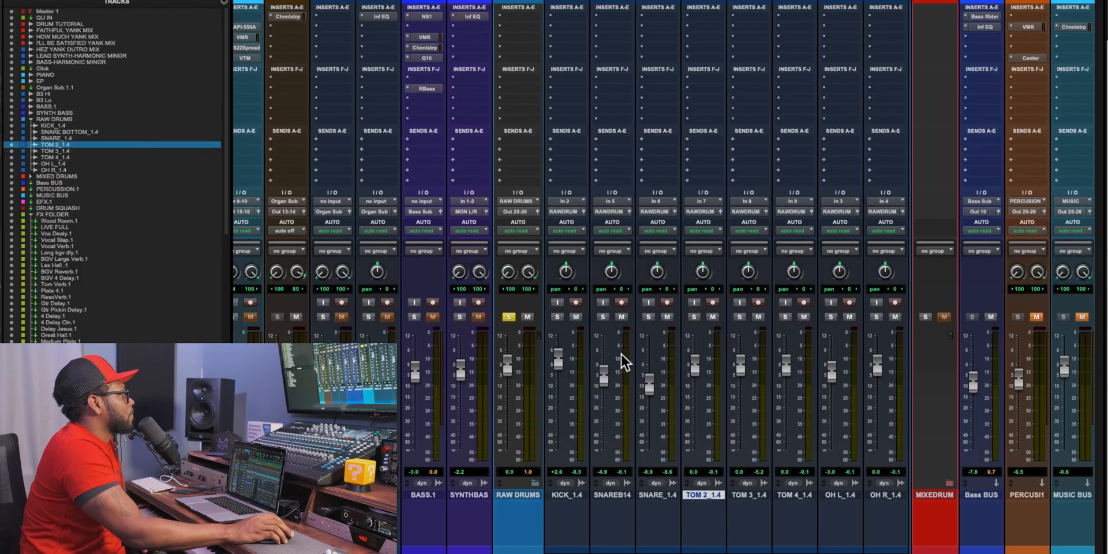
# - In the Pro Tools mixer, unsolo and collapse the RAW DRUMS folder, and expand the MIXEDRUM folder to show its tracks
pyautogui.click(510, 316)
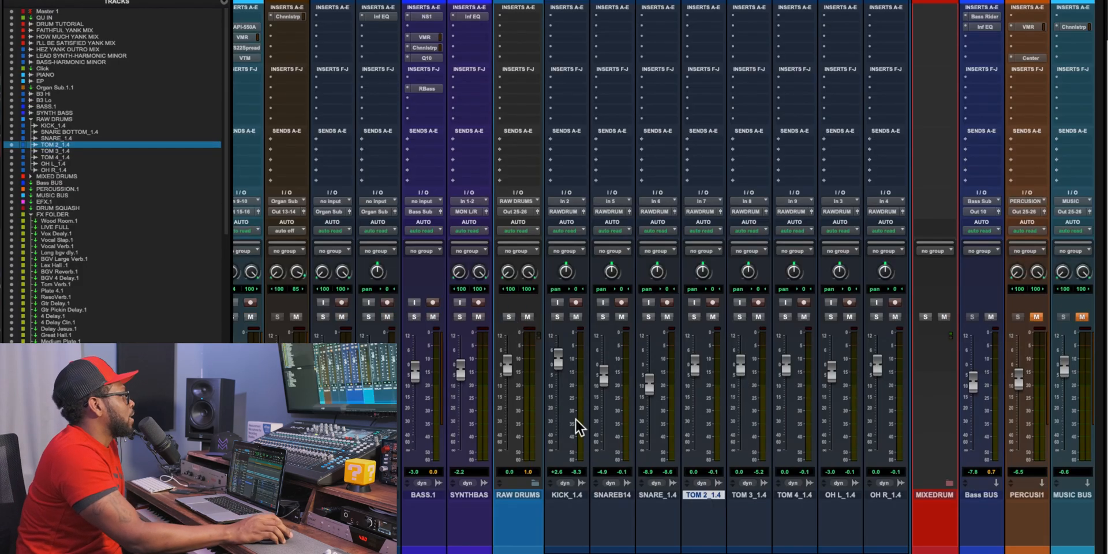
pyautogui.click(533, 480)
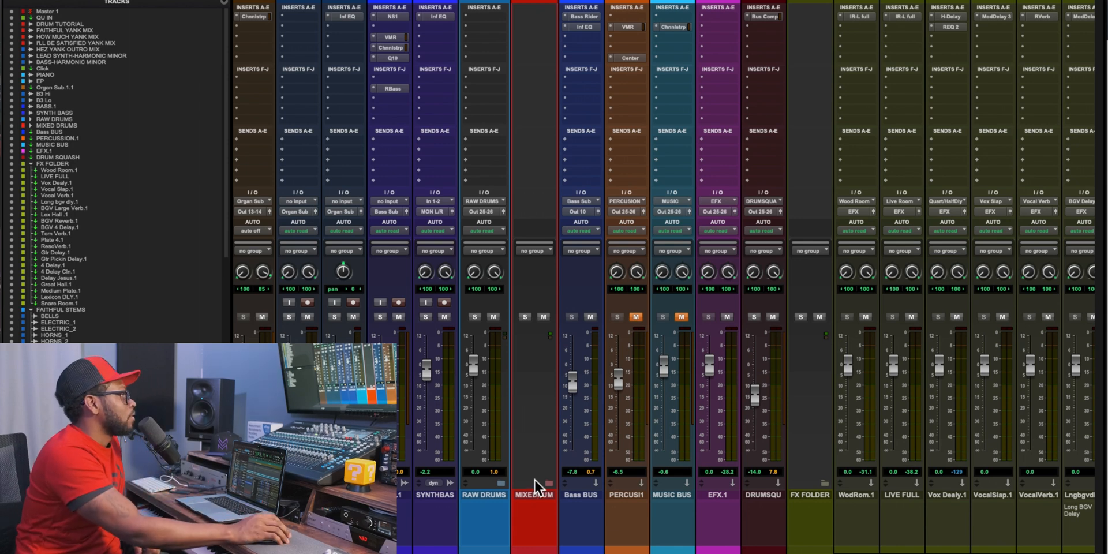
pyautogui.click(548, 481)
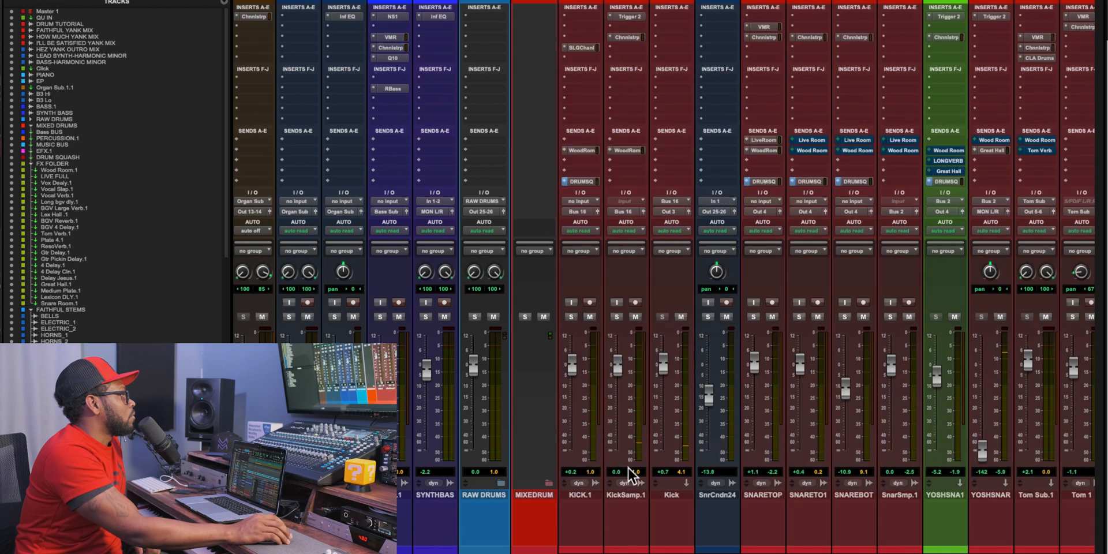
pyautogui.hscroll(4, 648, 477)
pyautogui.hscroll(3, 648, 476)
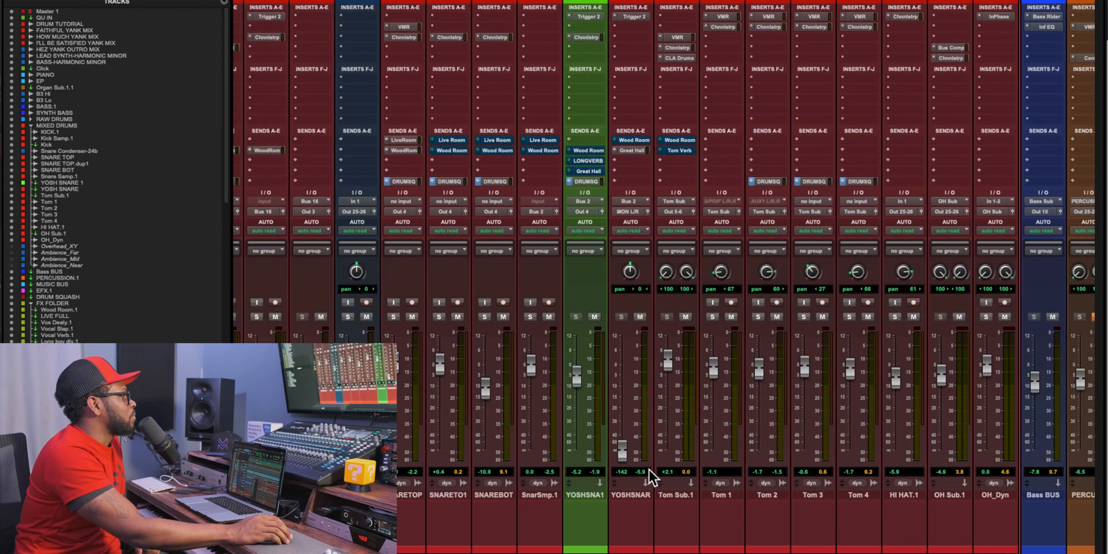
# - Play the KICK.1 track soloed and dry, with its Wood Room and DRUMSQUA sends muted and its SSLGChannel insert bypassed
pyautogui.click(321, 317)
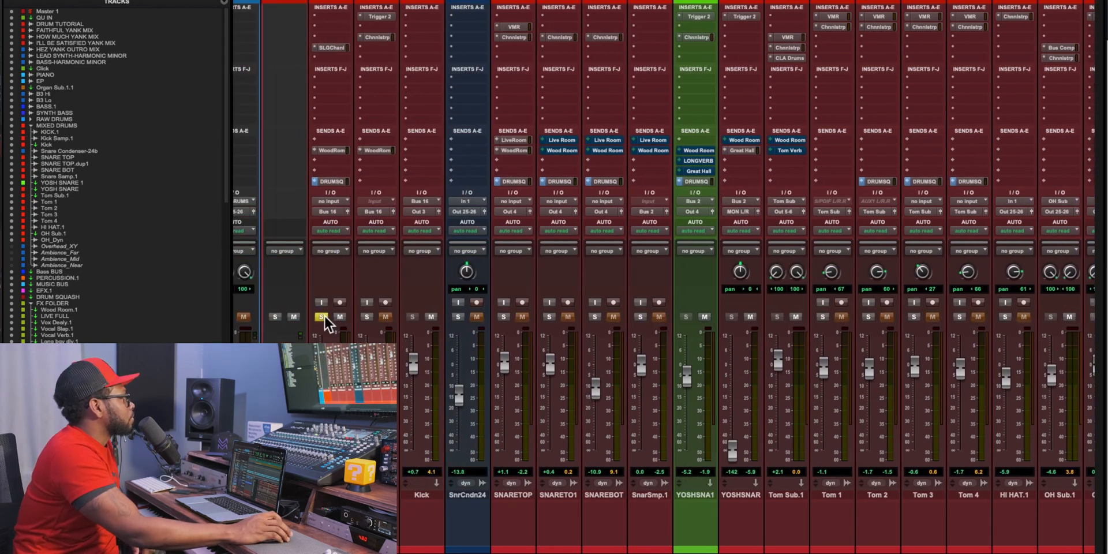
pyautogui.keyDown('ctrl'); pyautogui.keyDown('super'); pyautogui.click(332, 150); pyautogui.keyUp('super'); pyautogui.keyUp('ctrl')
pyautogui.keyDown('ctrl'); pyautogui.keyDown('super'); pyautogui.click(334, 182); pyautogui.keyUp('super'); pyautogui.keyUp('ctrl')
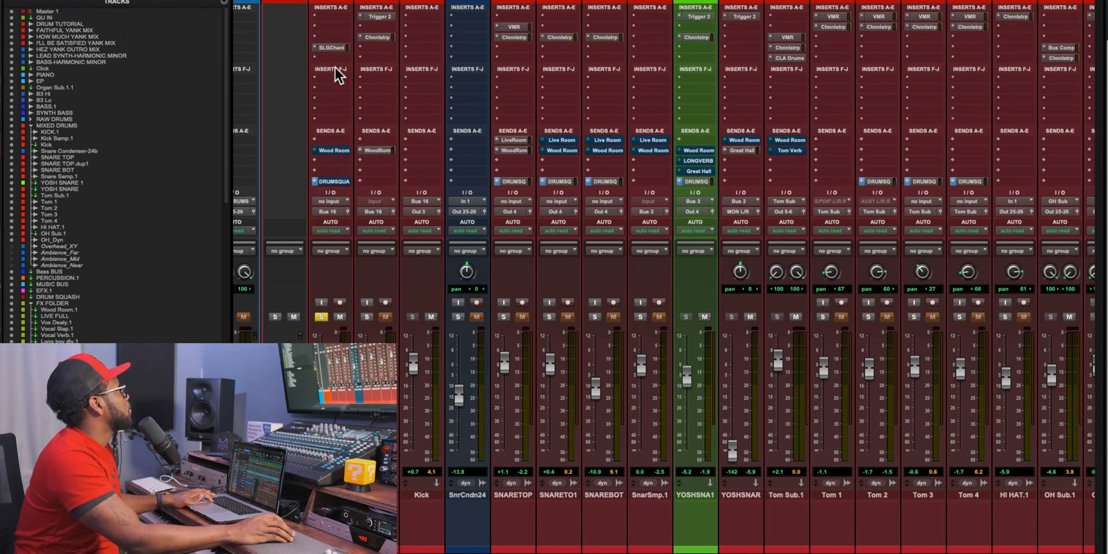
pyautogui.keyDown('ctrl'); pyautogui.keyDown('super'); pyautogui.click(332, 47); pyautogui.keyUp('super'); pyautogui.keyUp('ctrl')
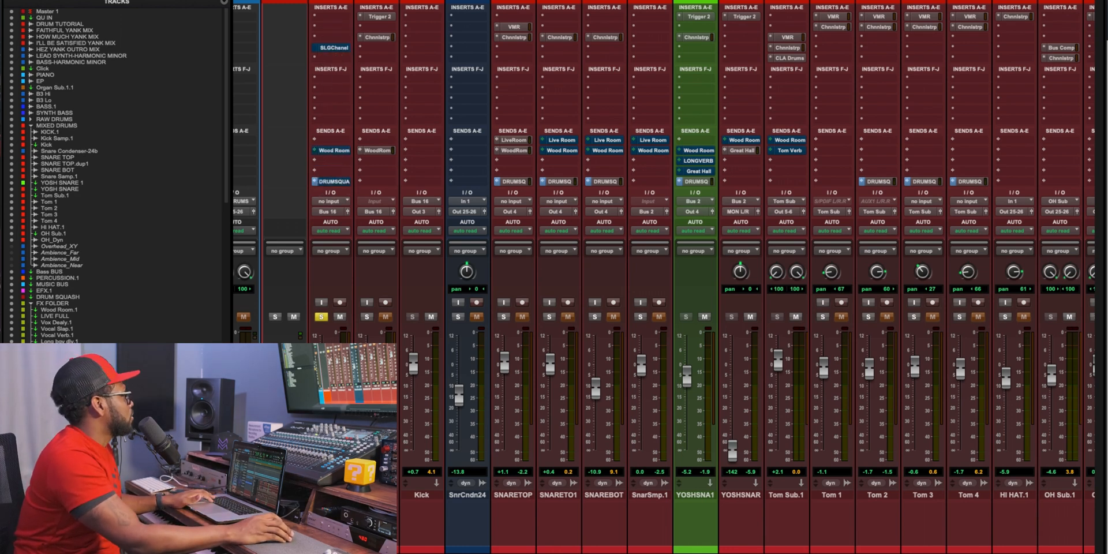
pyautogui.press('space')
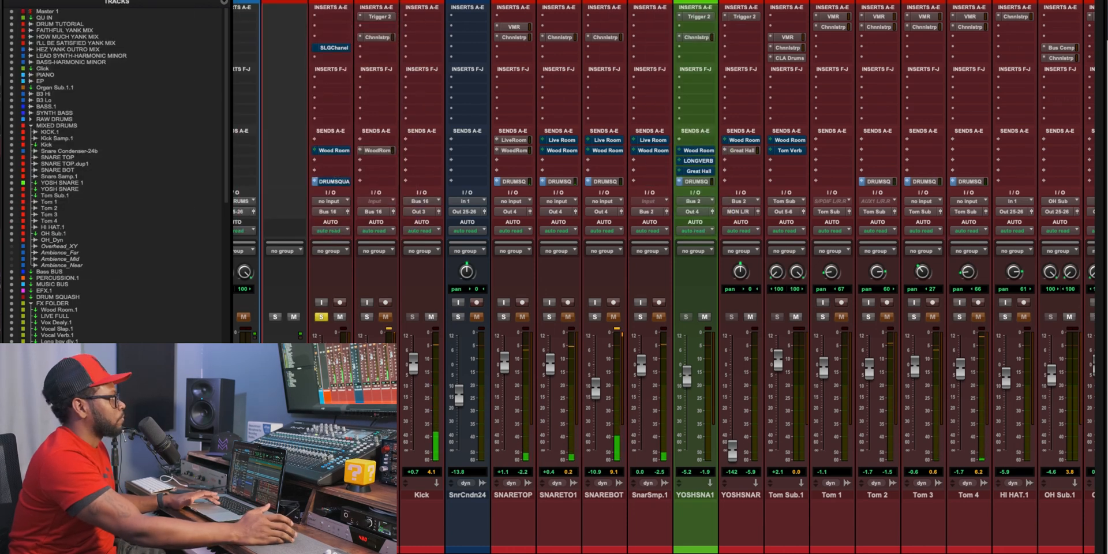
# - Open the SSLGChannel plug-in on KICK.1, move its window clear of the track's inserts, and take it out of bypass
pyautogui.click(332, 48)
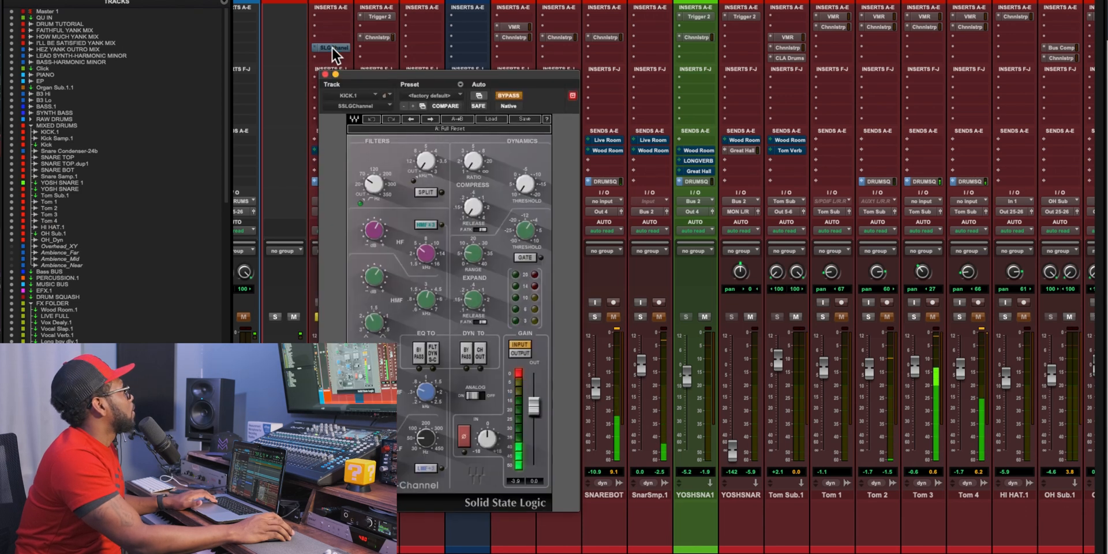
pyautogui.moveTo(420, 71); pyautogui.dragTo(562, 38)
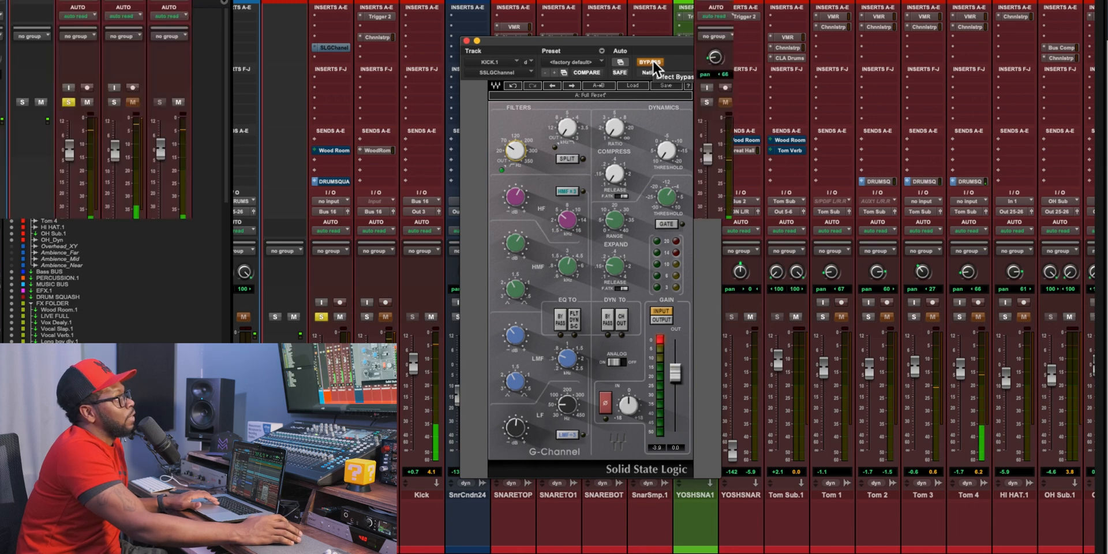
pyautogui.click(649, 62)
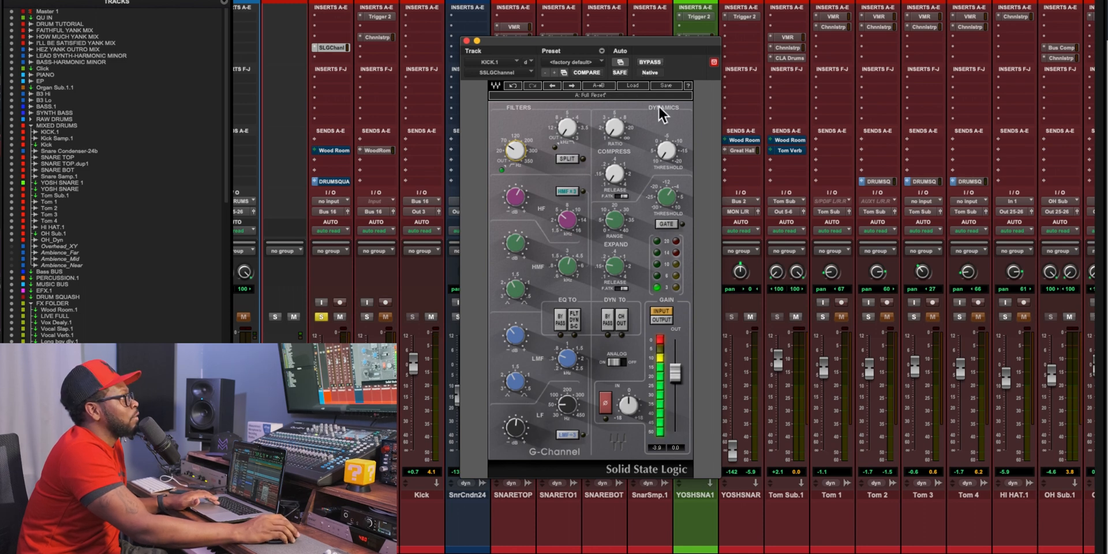
# - Point out the dynamics Range setting in the SSLGChannel, unsolo KICK.1 and close the plug-in window
pyautogui.moveTo(616, 216)
pyautogui.mouseDown()
pyautogui.moveTo(617, 202)
pyautogui.moveTo(617, 236)
pyautogui.mouseUp()
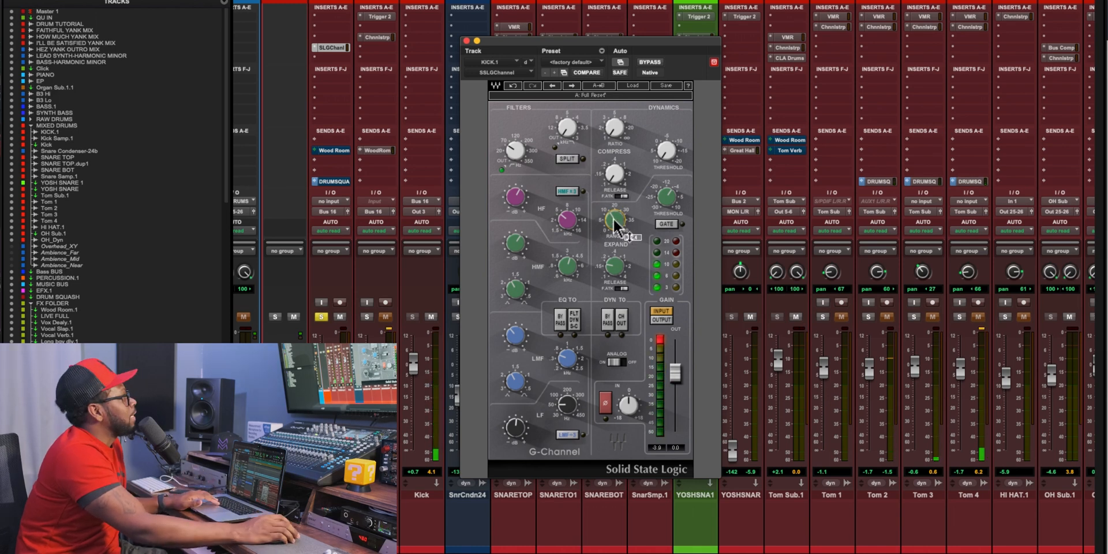
pyautogui.click(320, 319)
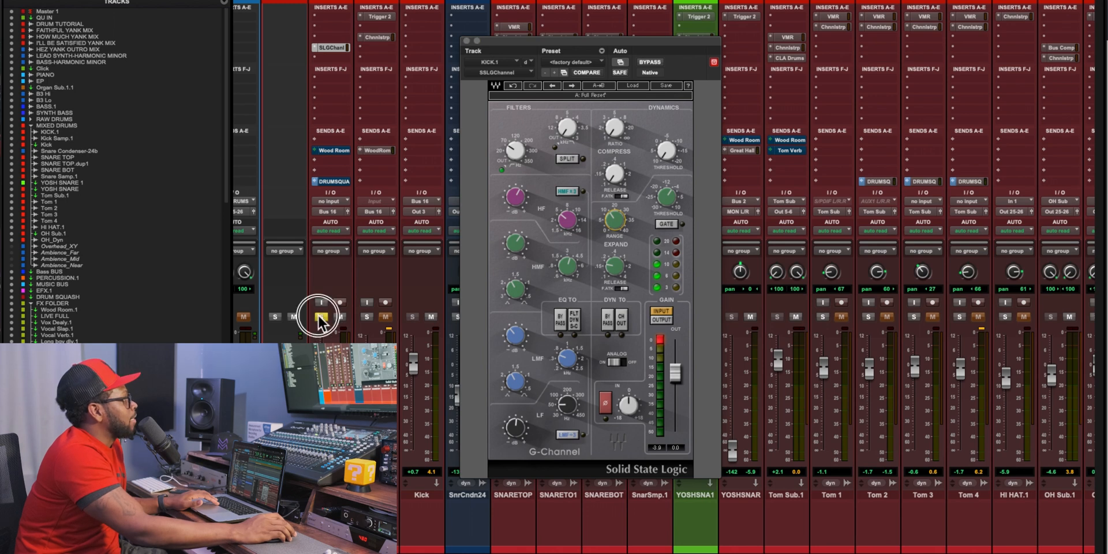
pyautogui.click(321, 319)
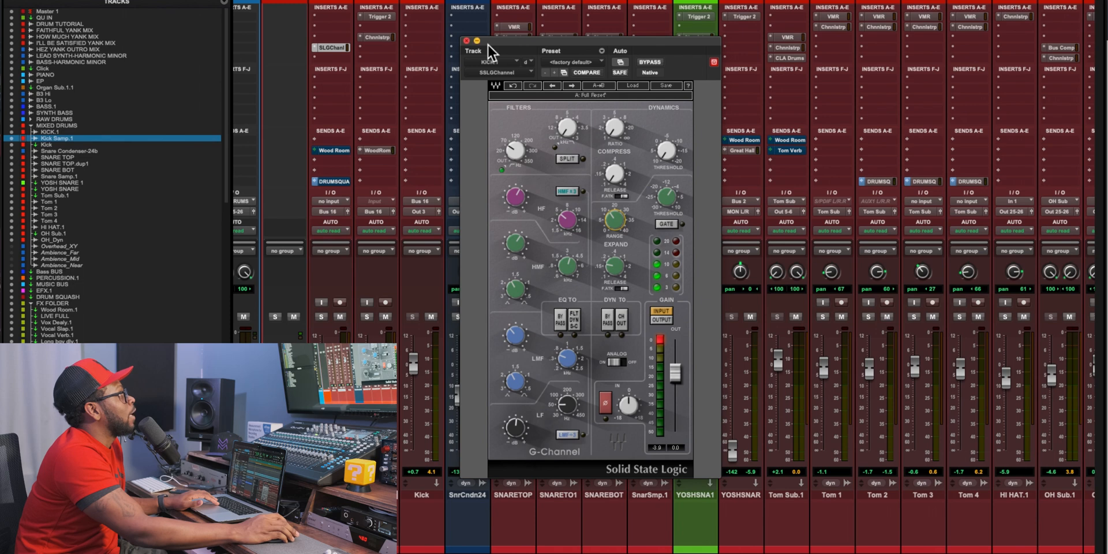
pyautogui.click(466, 41)
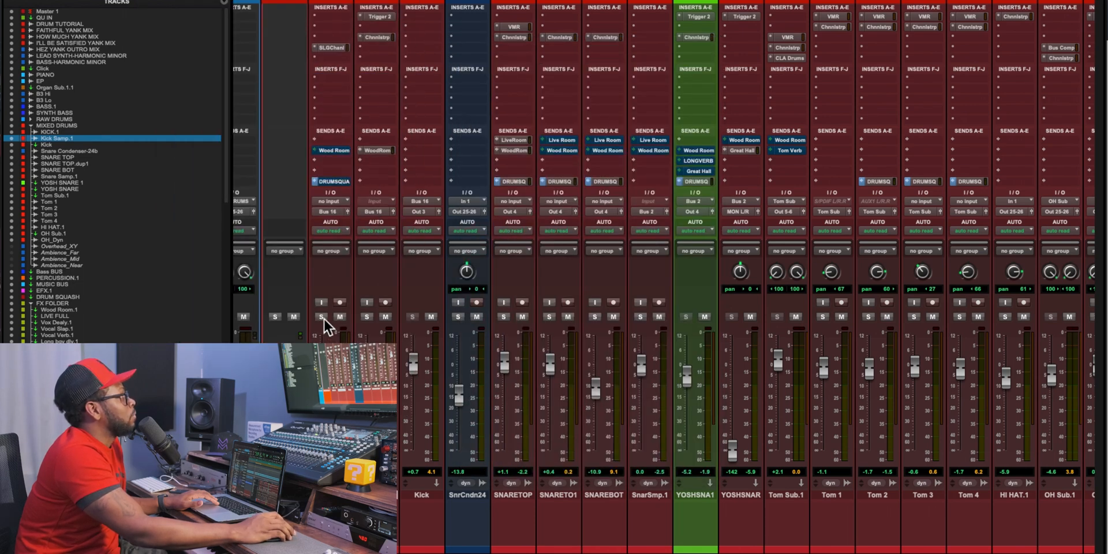
# - Open Trigger 2 on Kick Samp.1, inspect its Maple Gum Kick and WFL Kick samples, and place the window clear of the kick tracks
pyautogui.click(375, 16)
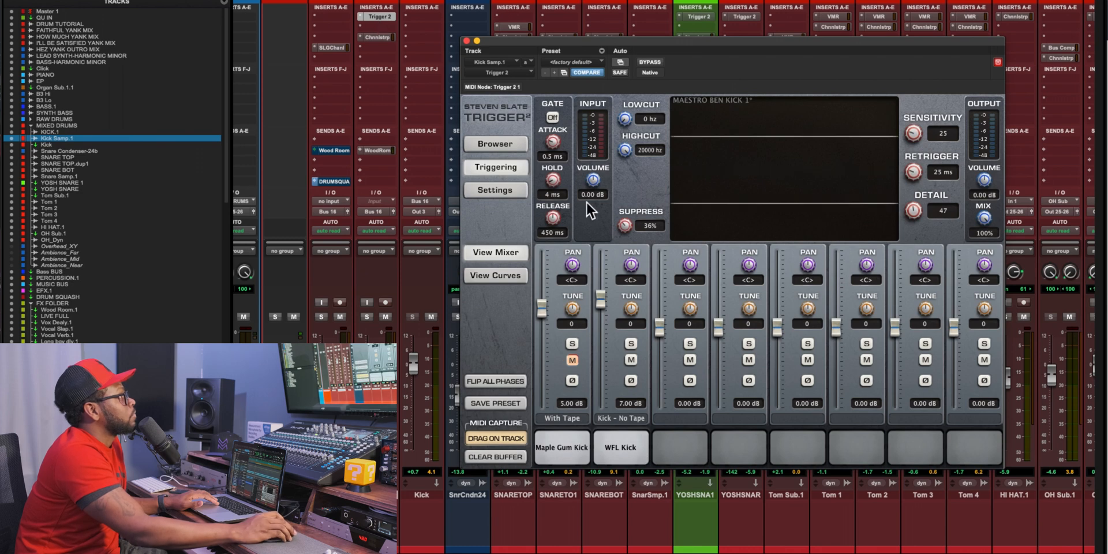
pyautogui.moveTo(703, 42); pyautogui.dragTo(596, 52)
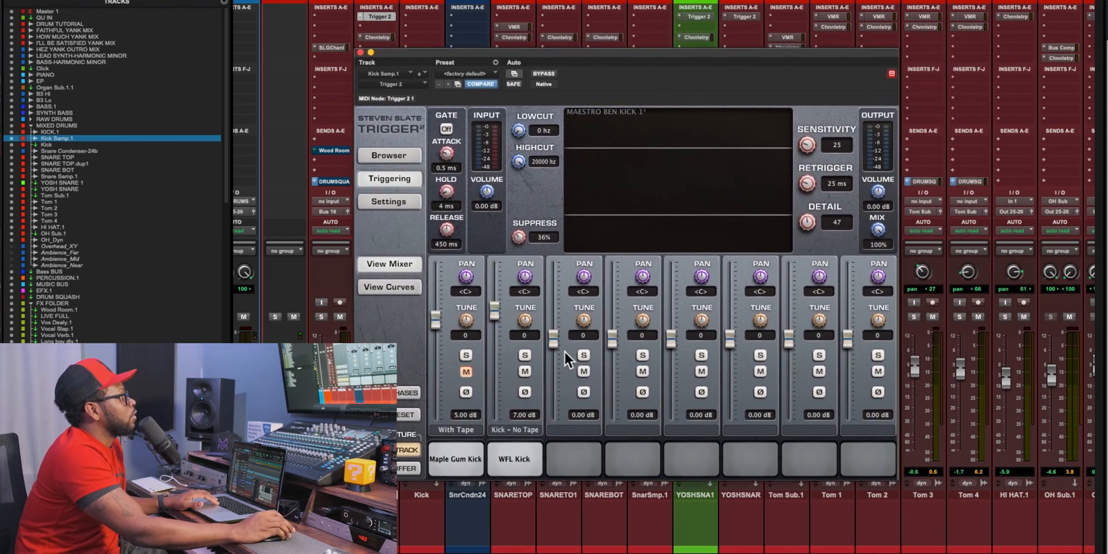
pyautogui.click(489, 462)
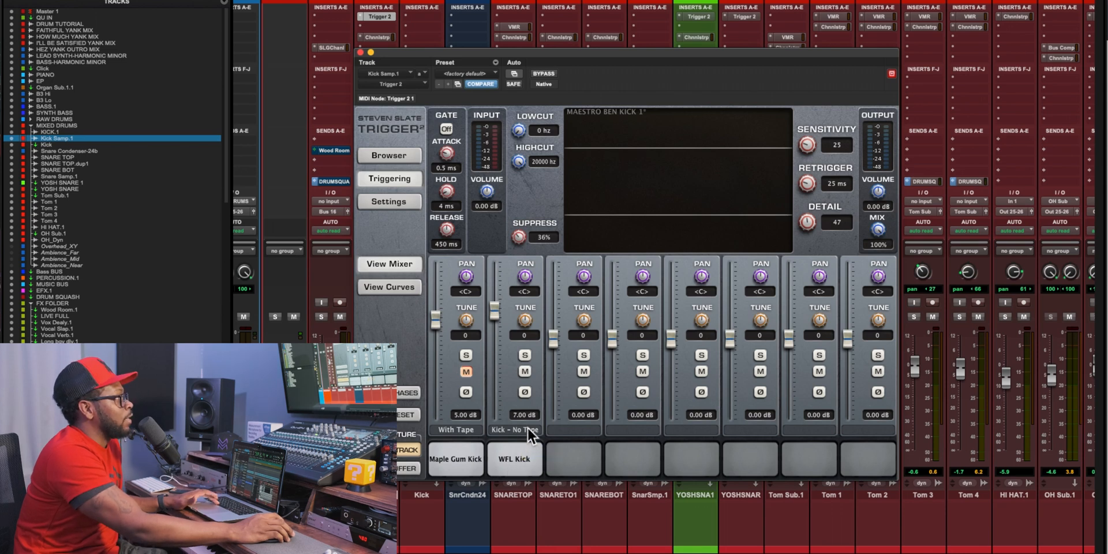
pyautogui.moveTo(435, 53); pyautogui.dragTo(554, 50)
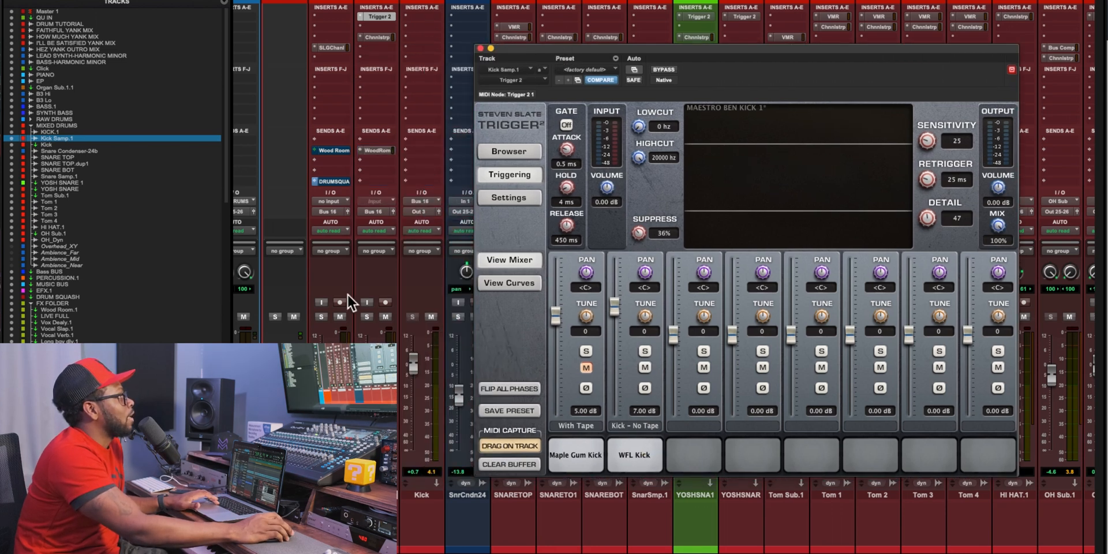
# - Play KICK.1 soloed without the sample, and add Kick Samp.1 to the solo to hear both together
pyautogui.click(340, 317)
pyautogui.click(367, 316)
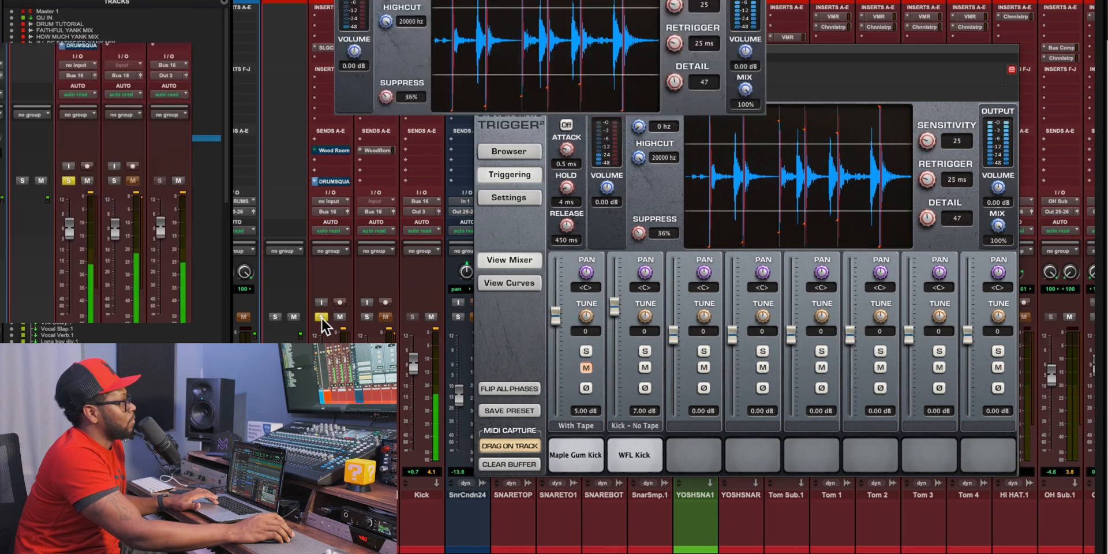
pyautogui.click(363, 317)
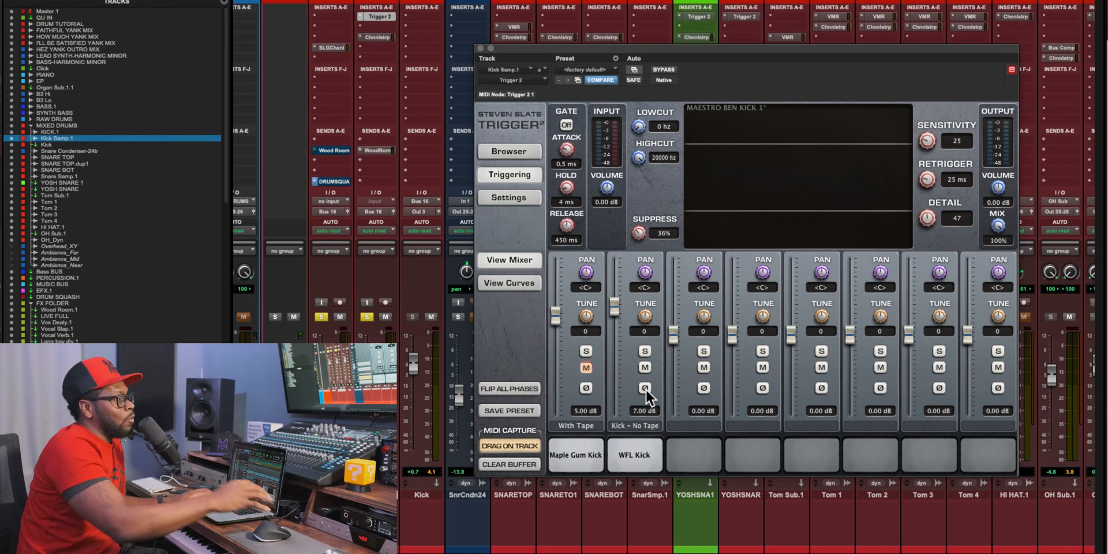
# - Play both kicks while toggling the phase inversion of the WFL Kick sample on and back off to compare the sound
pyautogui.press('space')
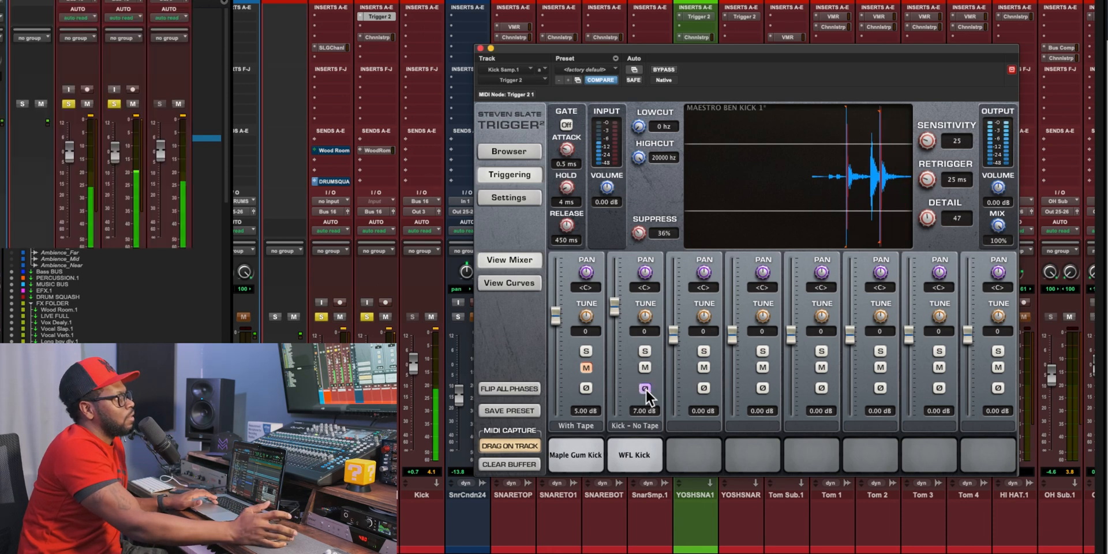
pyautogui.click(645, 388)
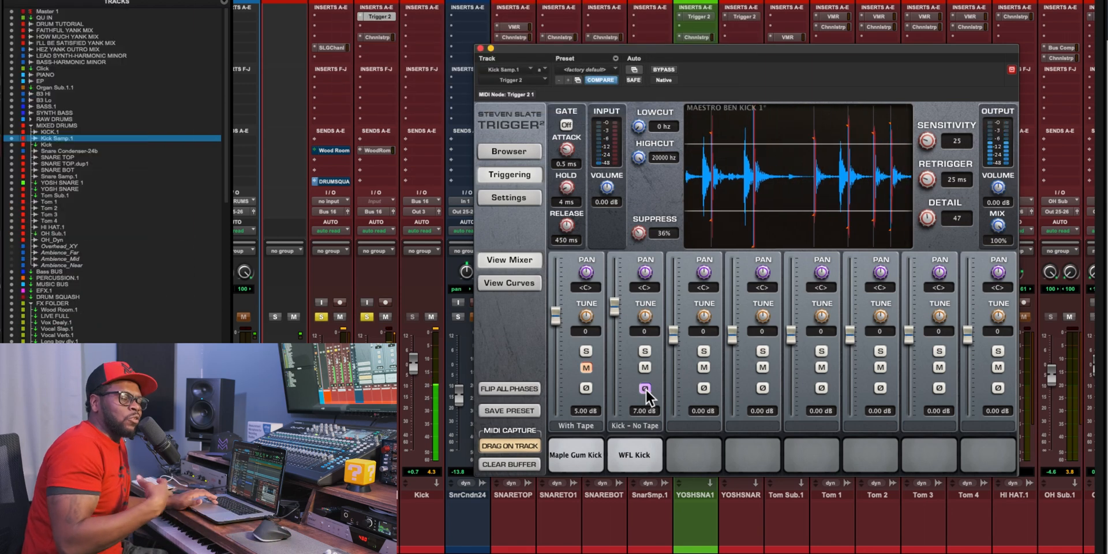
pyautogui.click(645, 388)
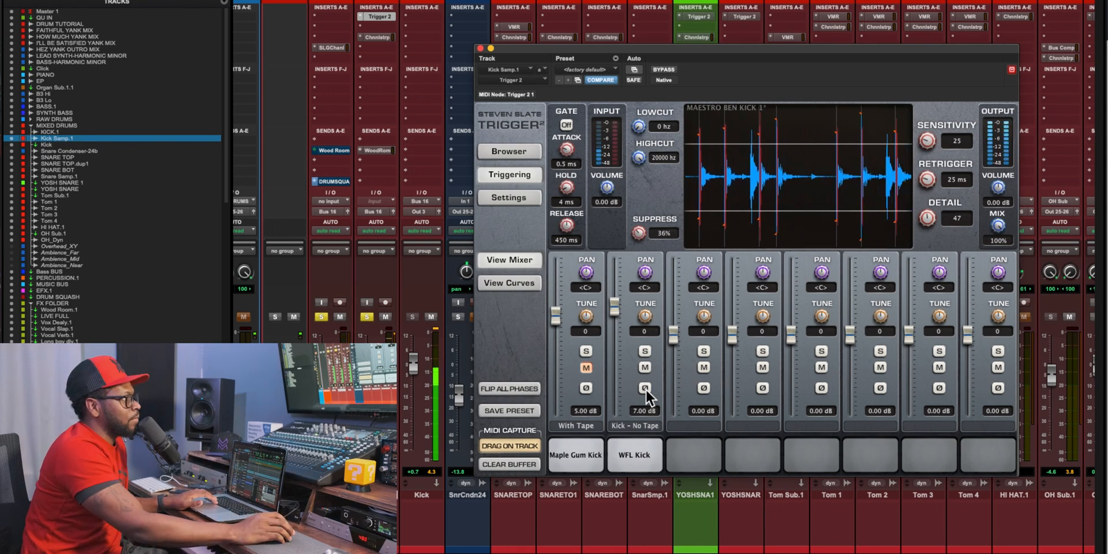
pyautogui.click(640, 427)
pyautogui.click(652, 442)
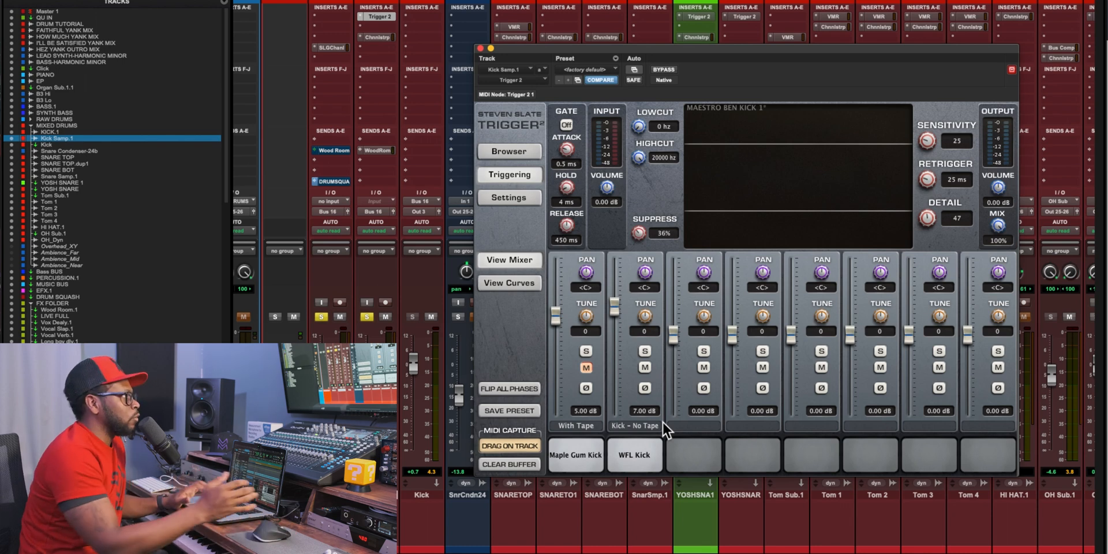
# - Close Trigger 2 and unsolo the Kick Samp.1 and KICK.1 tracks
pyautogui.click(479, 48)
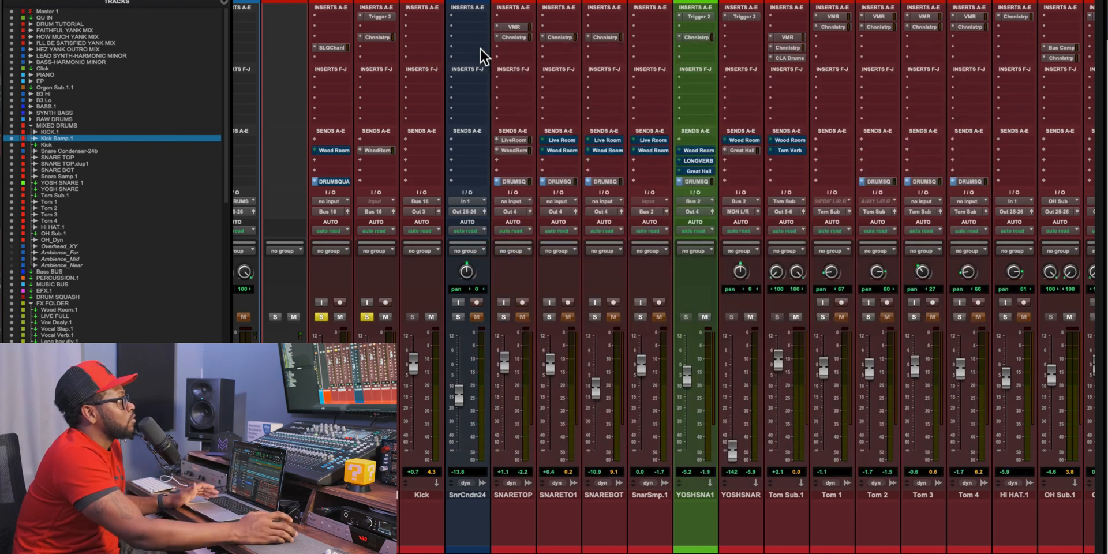
pyautogui.click(367, 317)
pyautogui.click(321, 317)
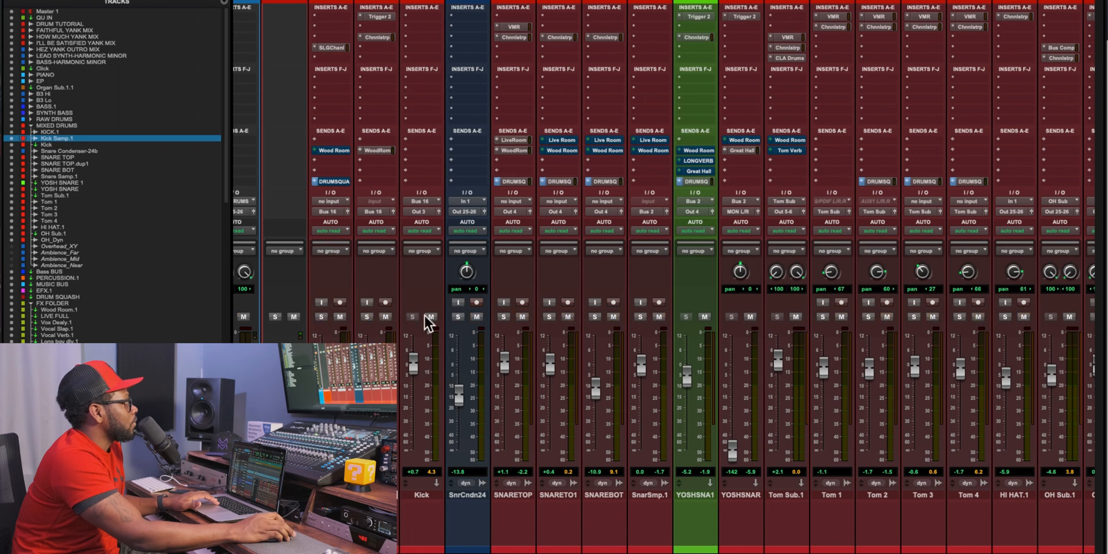
# - Play the SNARE TOP track soloed and dry, with its Live Room and Wood Room sends muted and its VMR and Channelstrip inserts bypassed
pyautogui.click(503, 317)
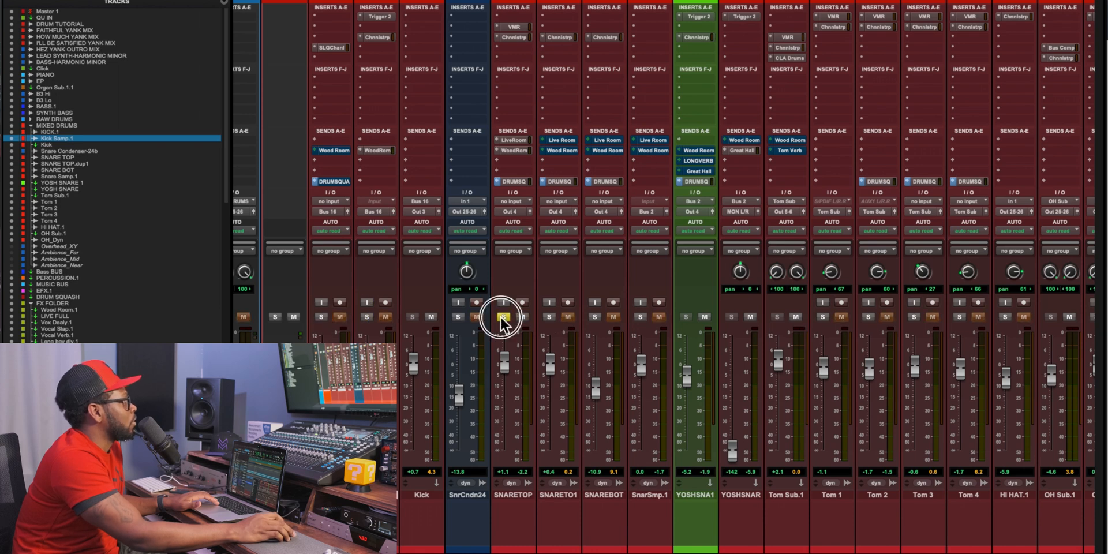
pyautogui.keyDown('ctrl'); pyautogui.keyDown('super'); pyautogui.click(511, 140); pyautogui.keyUp('super'); pyautogui.keyUp('ctrl')
pyautogui.keyDown('ctrl'); pyautogui.keyDown('super'); pyautogui.click(513, 36); pyautogui.keyUp('super'); pyautogui.keyUp('ctrl')
pyautogui.keyDown('ctrl'); pyautogui.keyDown('super'); pyautogui.click(516, 27); pyautogui.keyUp('super'); pyautogui.keyUp('ctrl')
pyautogui.press('space')
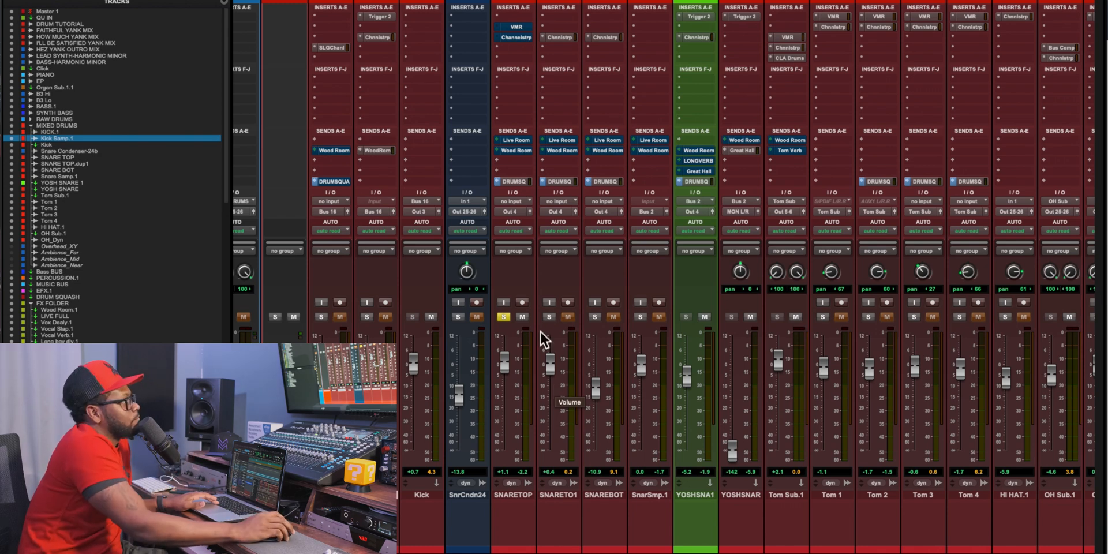
# - Take the VMR on SNARE TOP out of bypass, open it clear of the snare inserts, and review its Virtual Channel, FG-N and Revival modules
pyautogui.keyDown('super'); pyautogui.click(519, 27); pyautogui.keyUp('super')
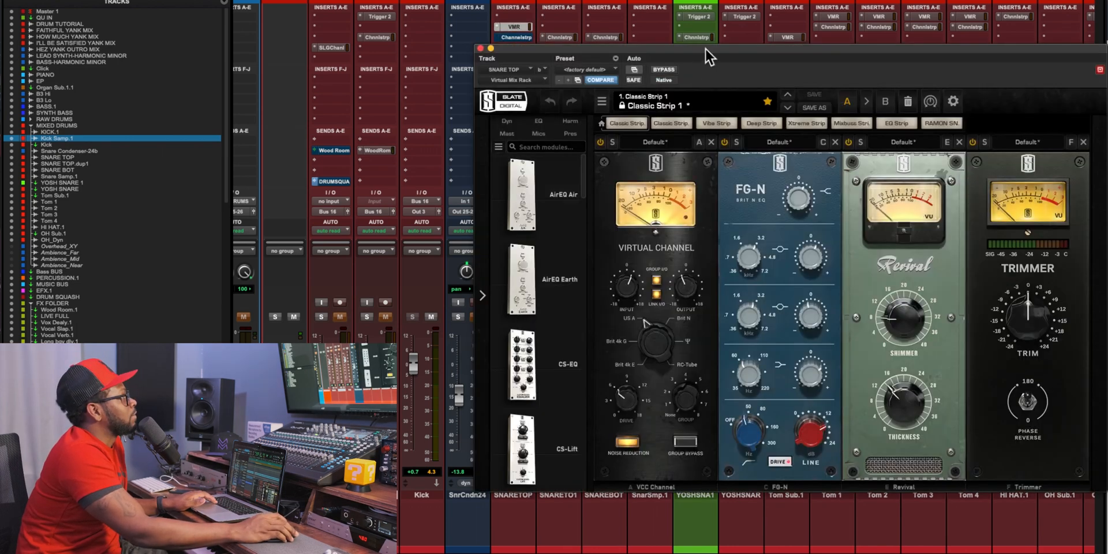
pyautogui.moveTo(705, 51); pyautogui.dragTo(487, 47)
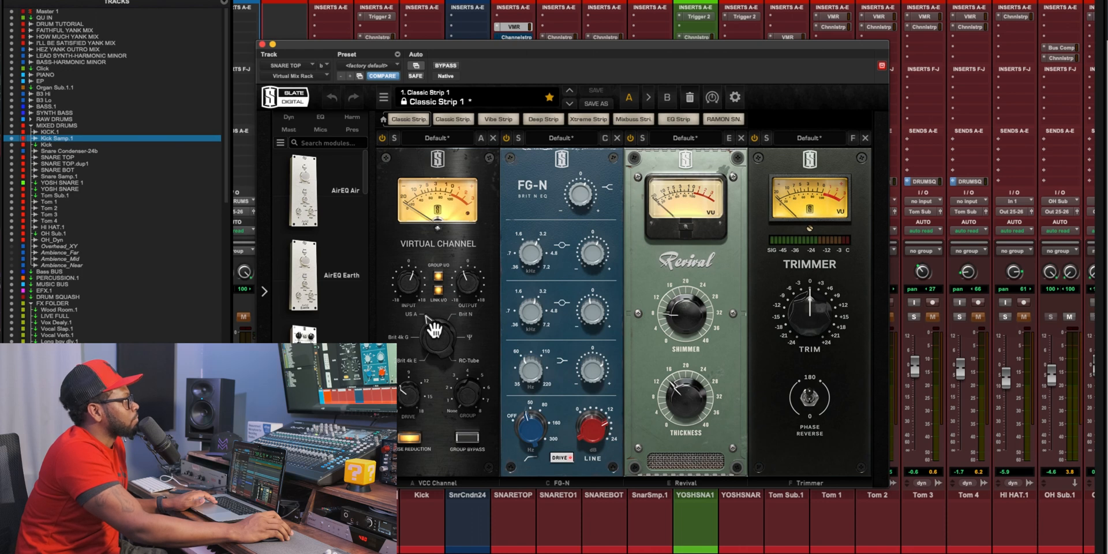
pyautogui.moveTo(413, 285); pyautogui.dragTo(412, 283)
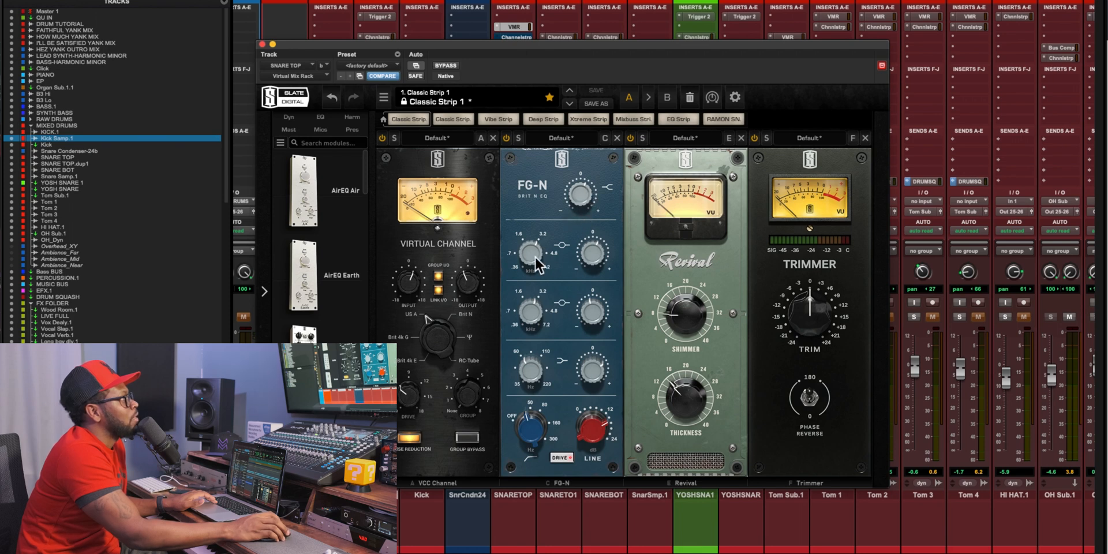
pyautogui.moveTo(529, 253); pyautogui.dragTo(531, 254)
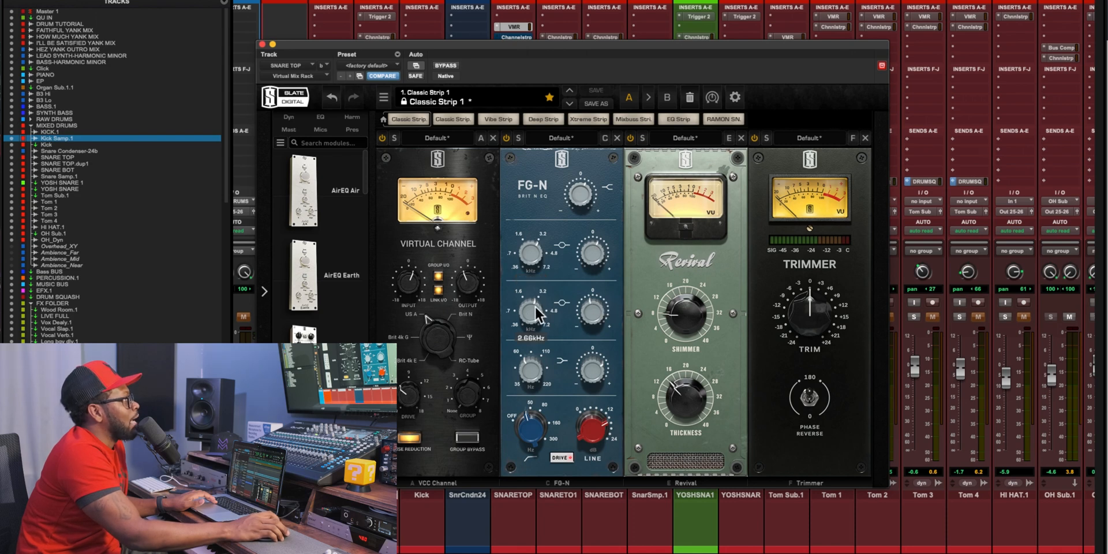
pyautogui.moveTo(589, 312); pyautogui.dragTo(531, 311)
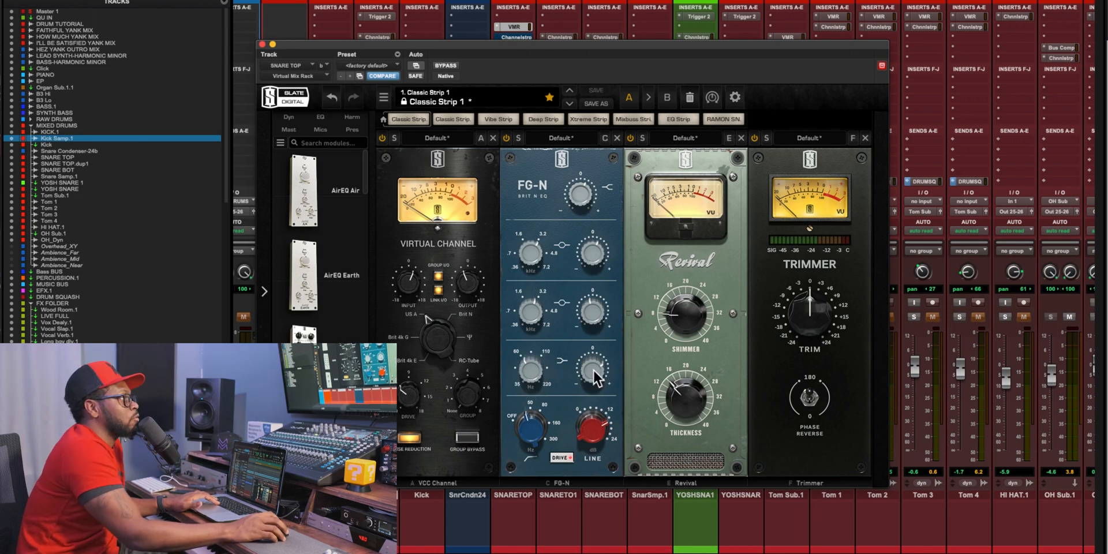
pyautogui.moveTo(593, 369)
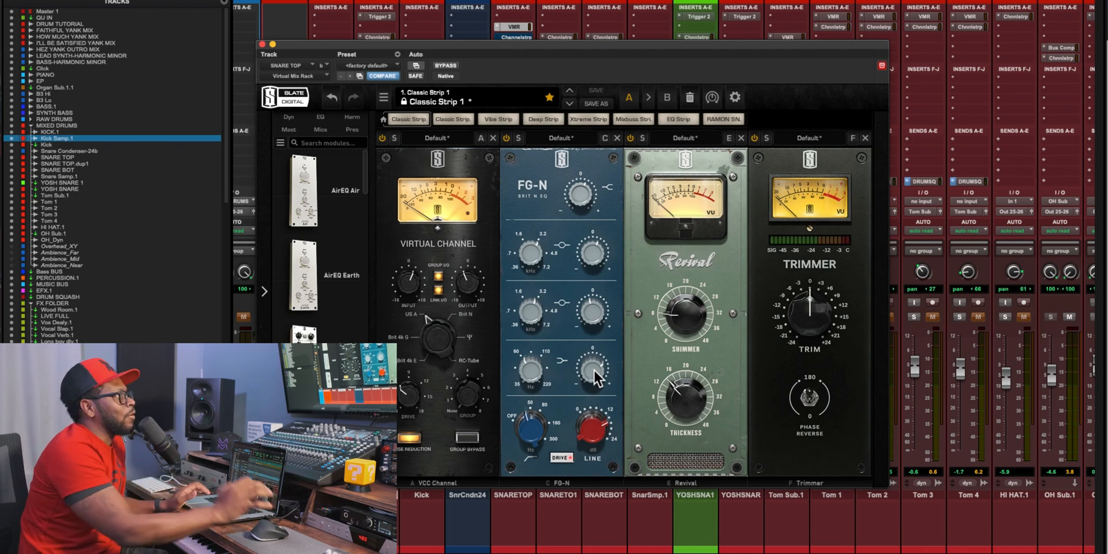
pyautogui.moveTo(681, 319)
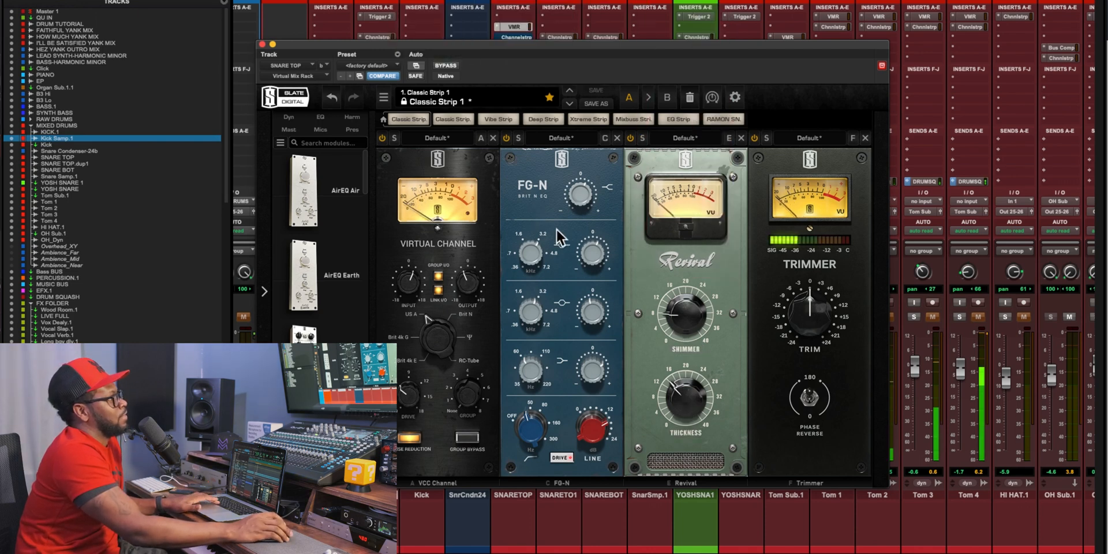
# - Compare the playing SNARE TOP track with the Virtual Mix Rack bypassed and active, leaving it active
pyautogui.moveTo(511, 43); pyautogui.dragTo(500, 44)
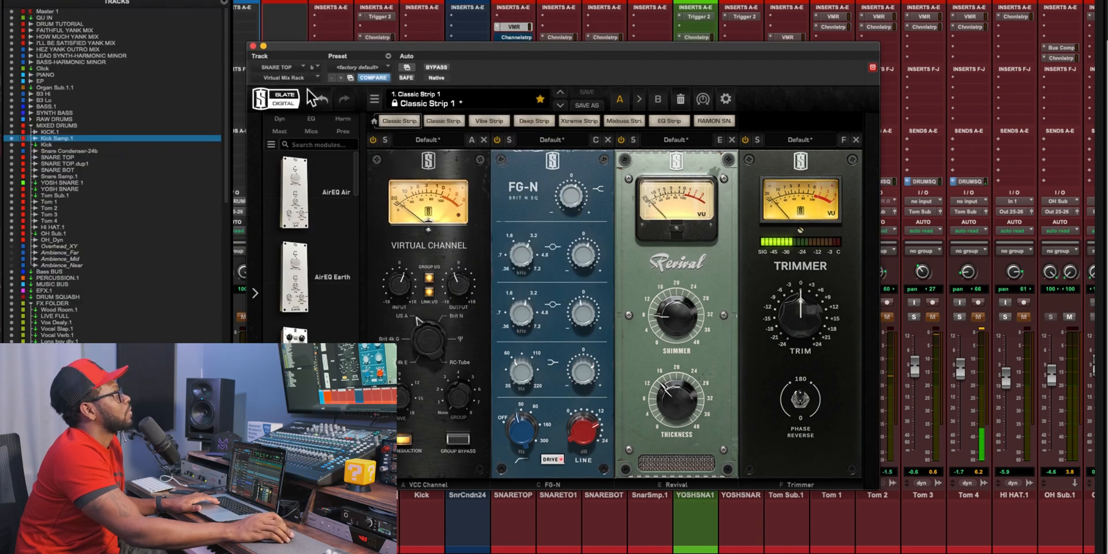
pyautogui.click(439, 69)
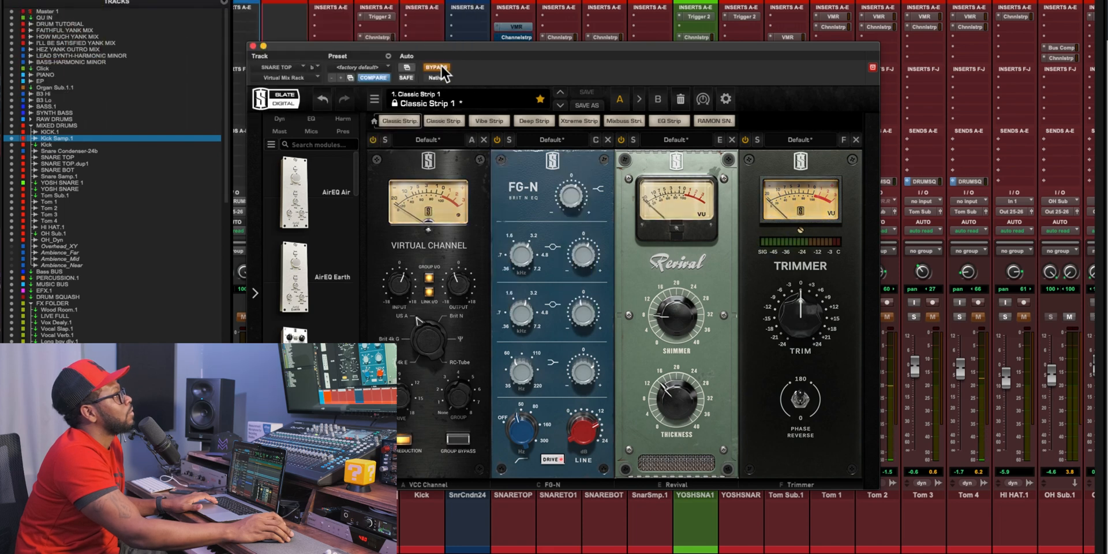
pyautogui.click(440, 67)
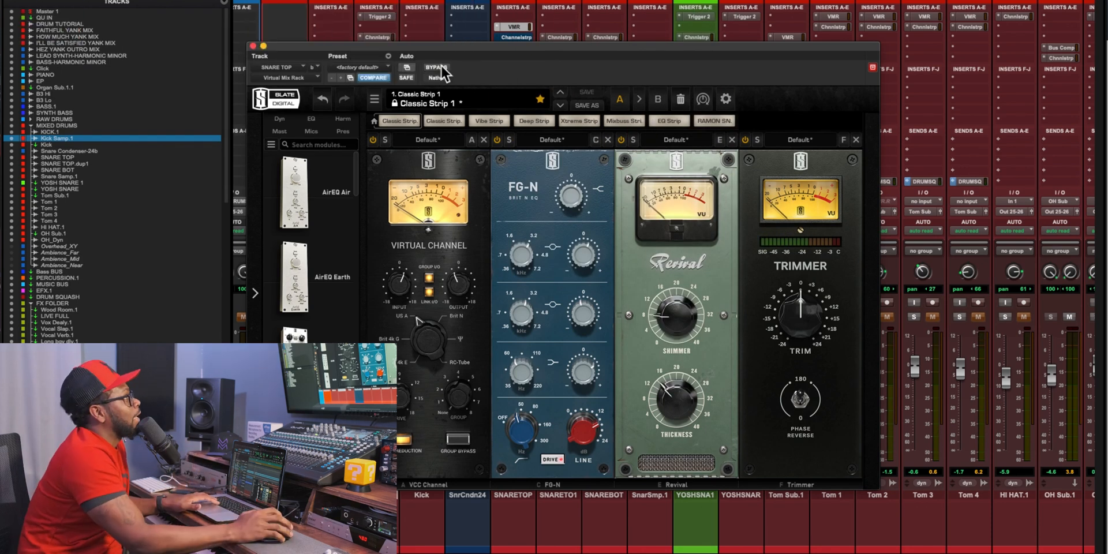
# - Open the SSL Channel Strip on SNARE TOP out of bypass and review its high-mid, low and high frequency EQ settings
pyautogui.click(510, 36)
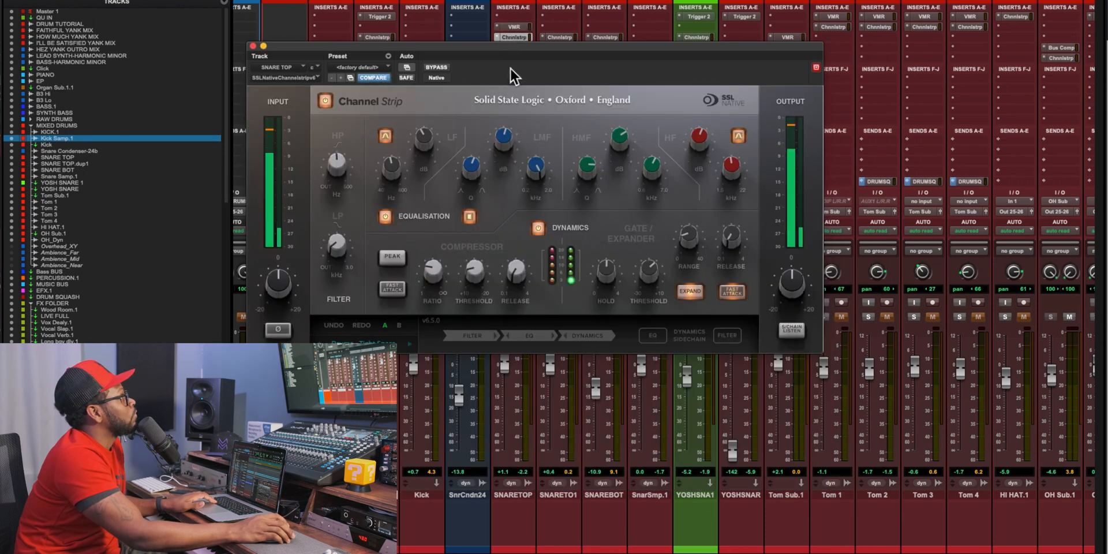
pyautogui.moveTo(622, 133)
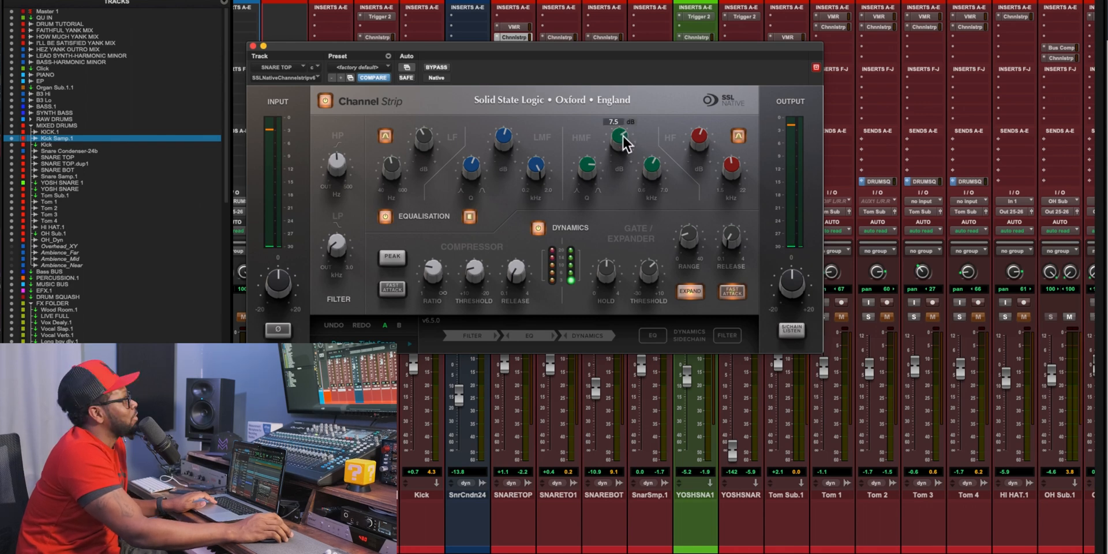
pyautogui.moveTo(651, 165)
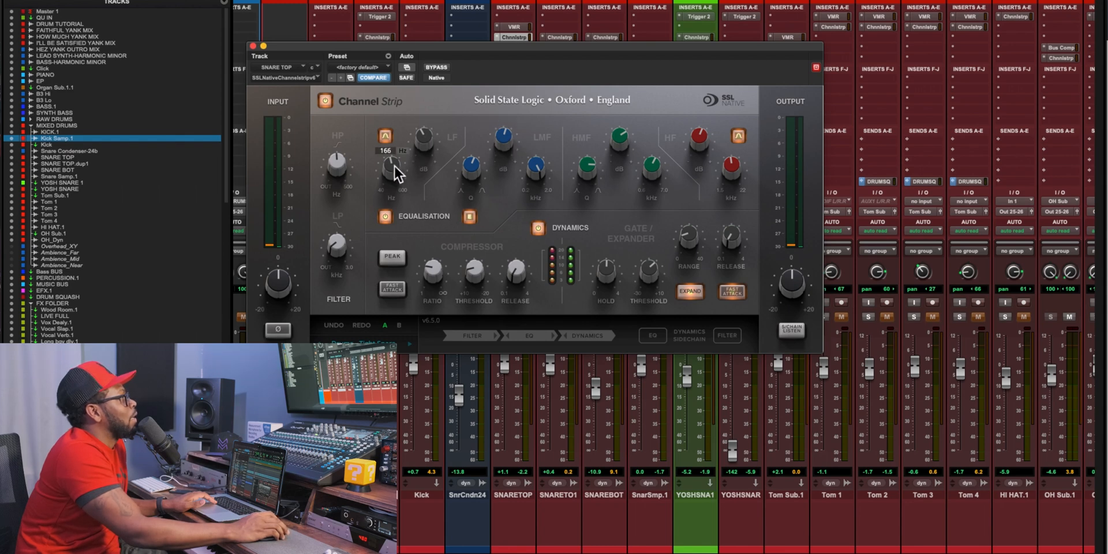
pyautogui.moveTo(422, 136); pyautogui.dragTo(424, 136)
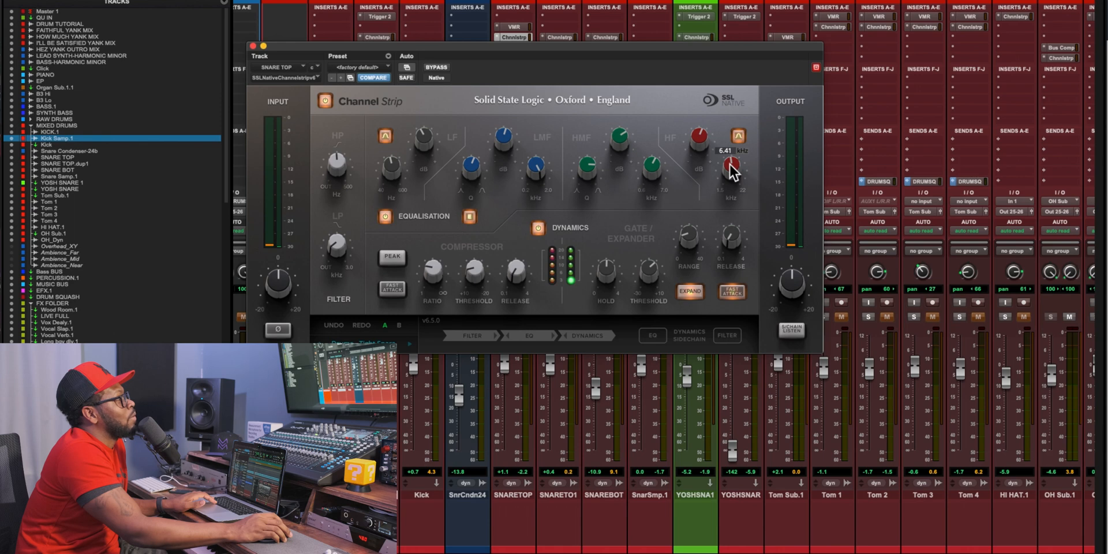
# - Play SNARE TOP and compare the sound with the SSL Channel Strip bypassed and active, leaving it active
pyautogui.press('space')
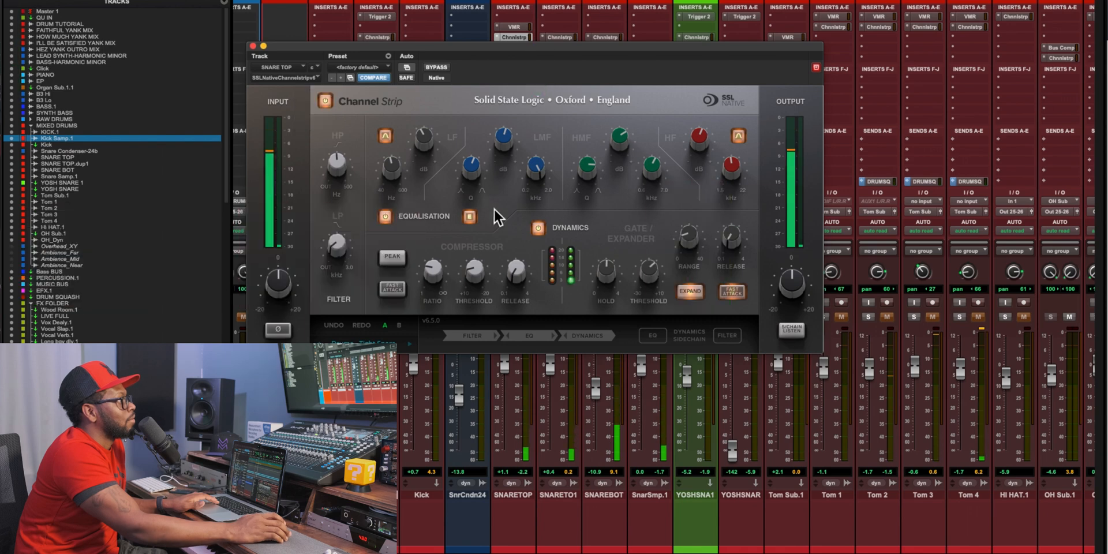
pyautogui.click(441, 67)
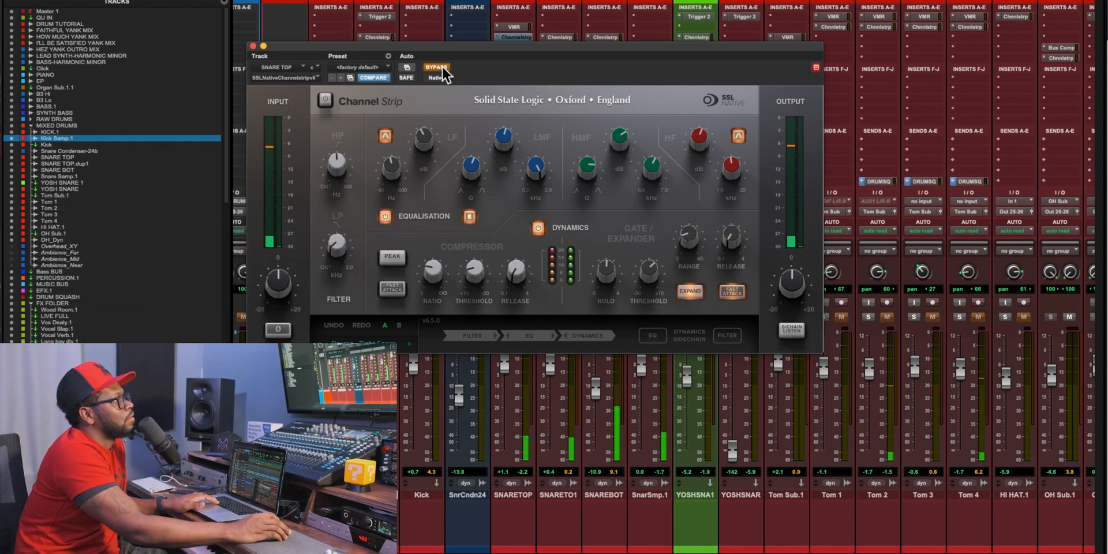
pyautogui.click(442, 67)
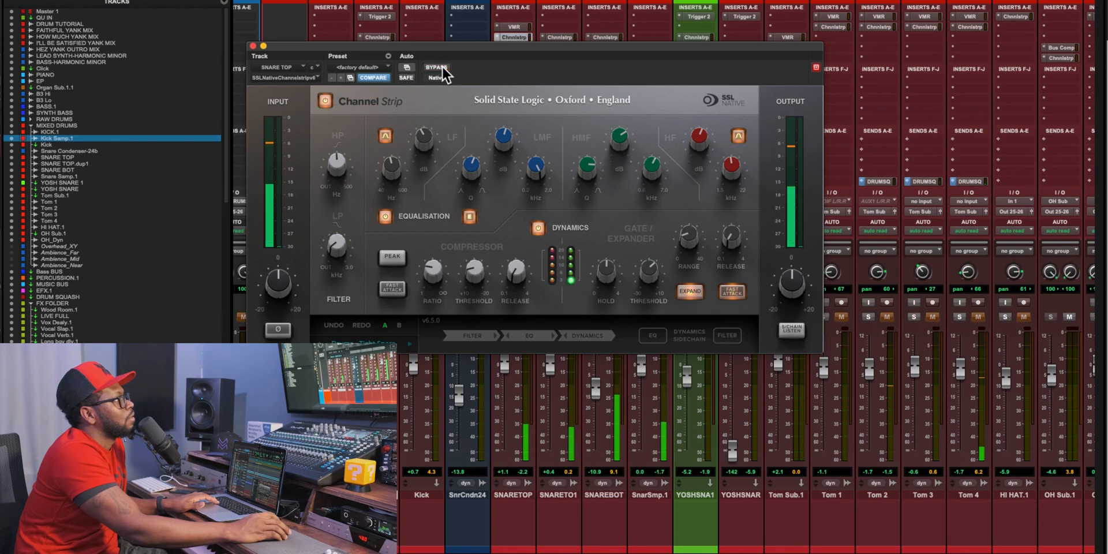
# - Recheck the playing SNARE TOP with its SSL Channel Strip bypassed and active, leave it active, and close the plug-in window
pyautogui.keyDown('super'); pyautogui.click(507, 35); pyautogui.keyUp('super')
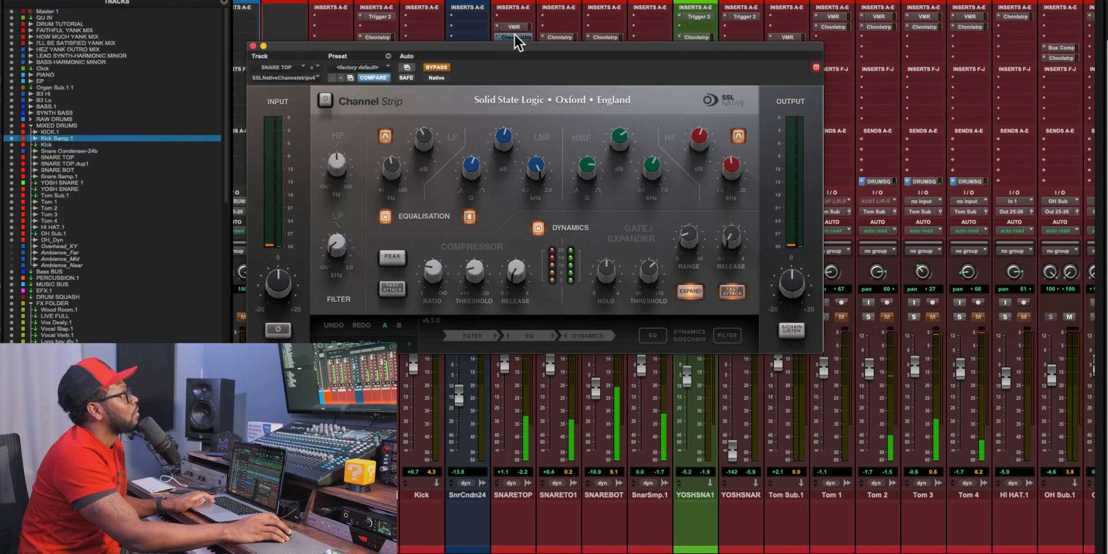
pyautogui.keyDown('super'); pyautogui.click(514, 35); pyautogui.keyUp('super')
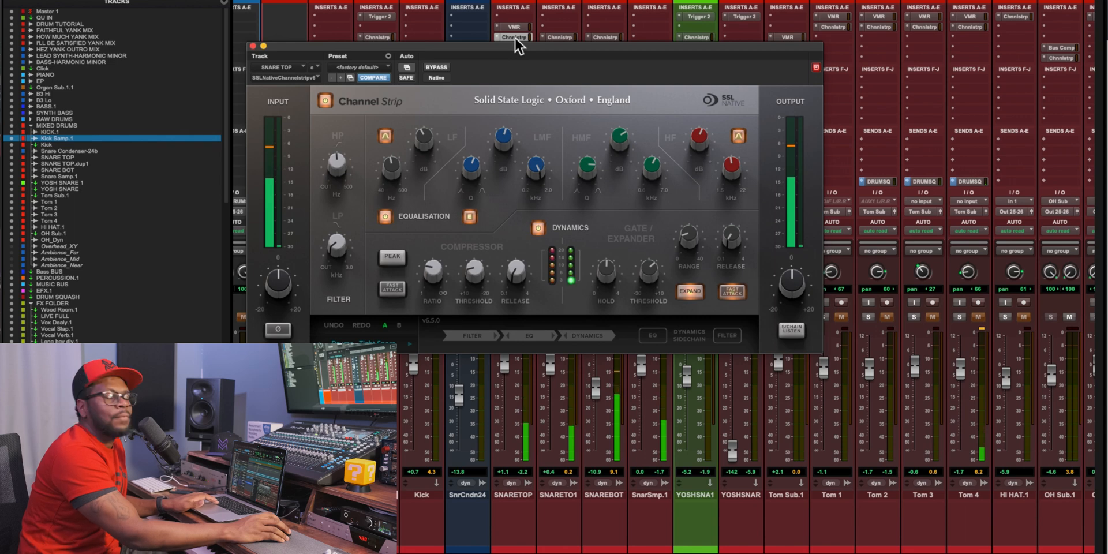
pyautogui.moveTo(513, 44); pyautogui.dragTo(567, 66)
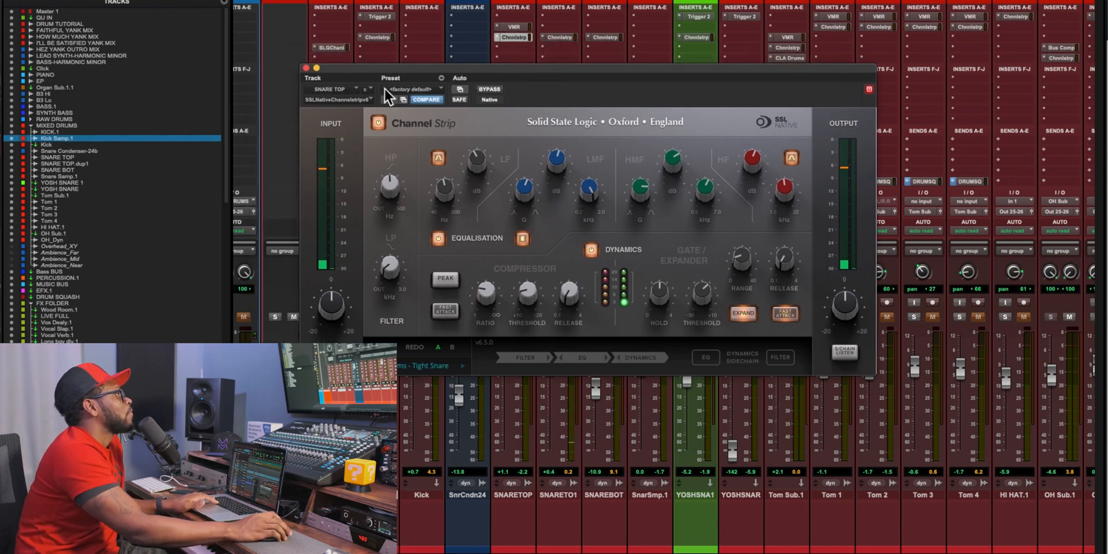
pyautogui.click(307, 67)
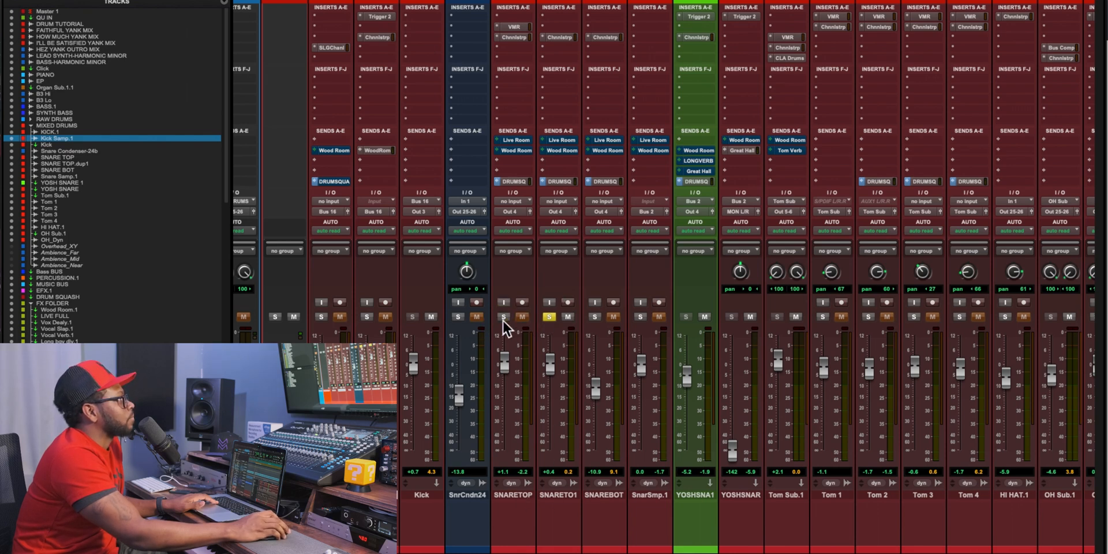
# - Open the SSL Channel Strip on SNARE TOP.dup1 and review its compressor threshold and high-mid EQ gain and frequency settings
pyautogui.click(559, 37)
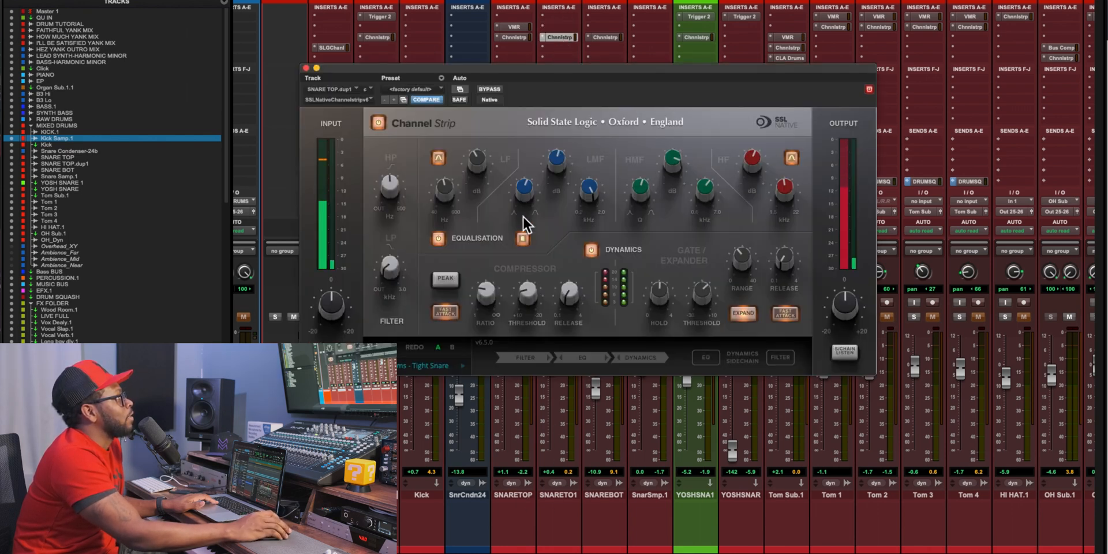
pyautogui.moveTo(526, 293); pyautogui.dragTo(527, 274)
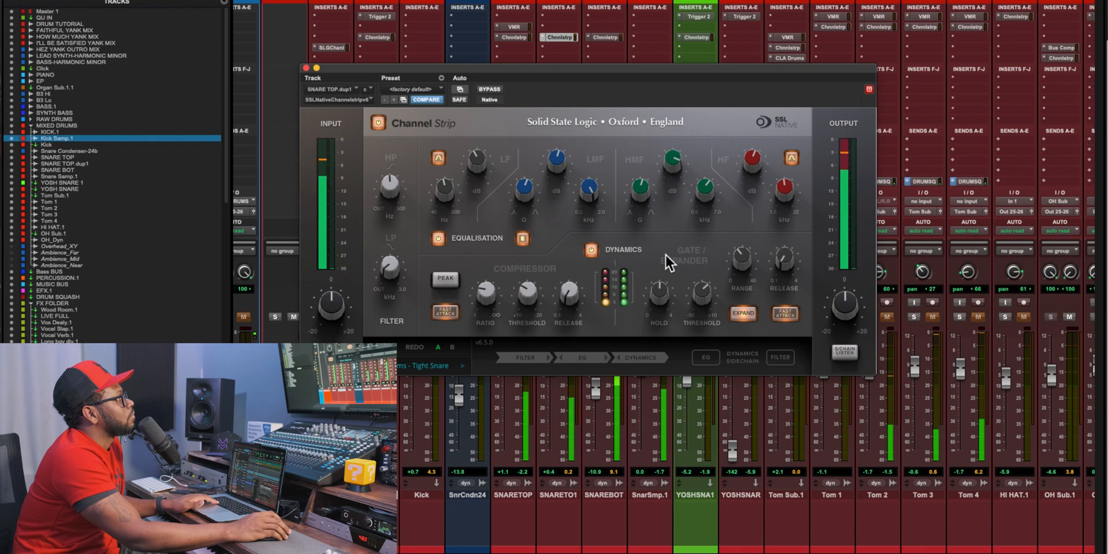
pyautogui.moveTo(707, 185)
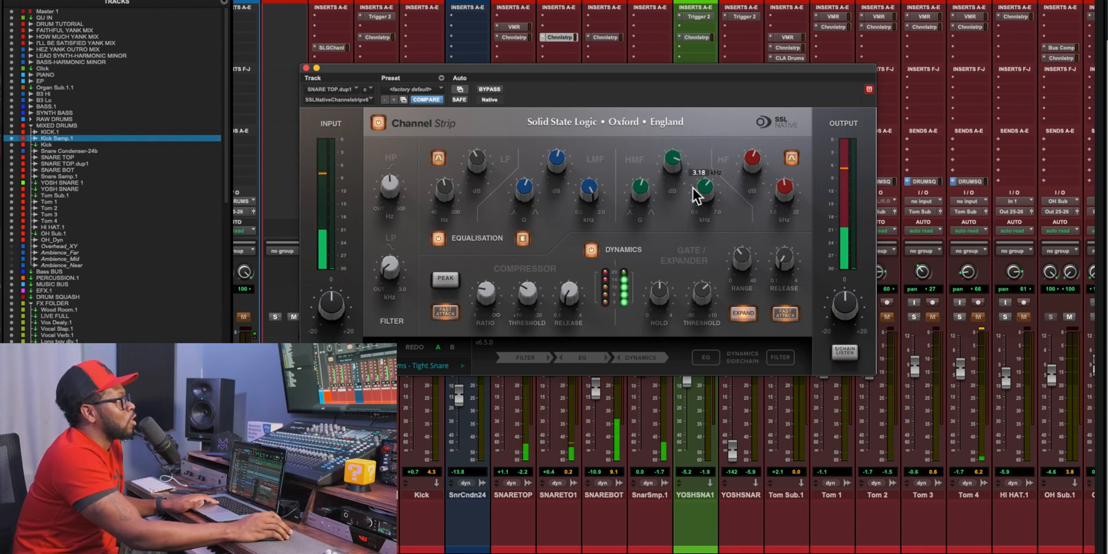
pyautogui.moveTo(666, 164)
pyautogui.moveTo(522, 288)
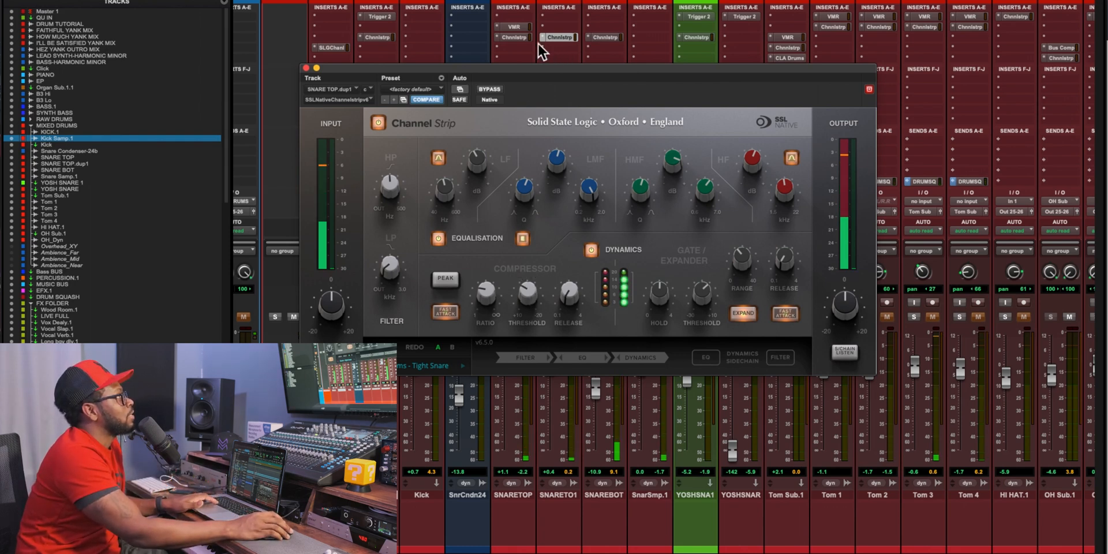
# - Solo SNARE TOP together with SNARE TOP.dup1, keeping the duplicate's Channel Strip window open over the mixer
pyautogui.moveTo(528, 69); pyautogui.dragTo(588, 366)
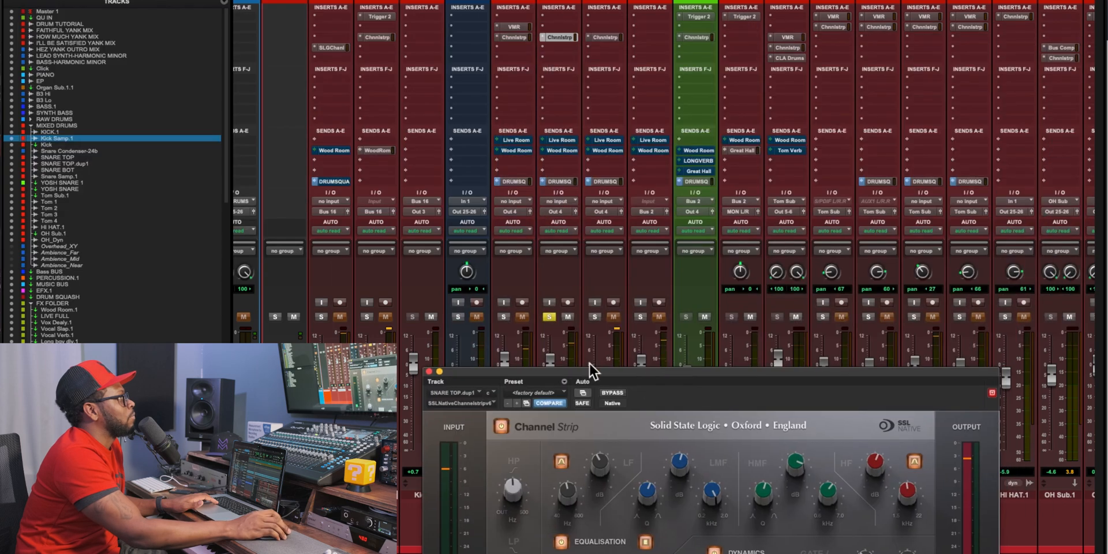
pyautogui.click(504, 318)
pyautogui.moveTo(532, 372); pyautogui.dragTo(485, 265)
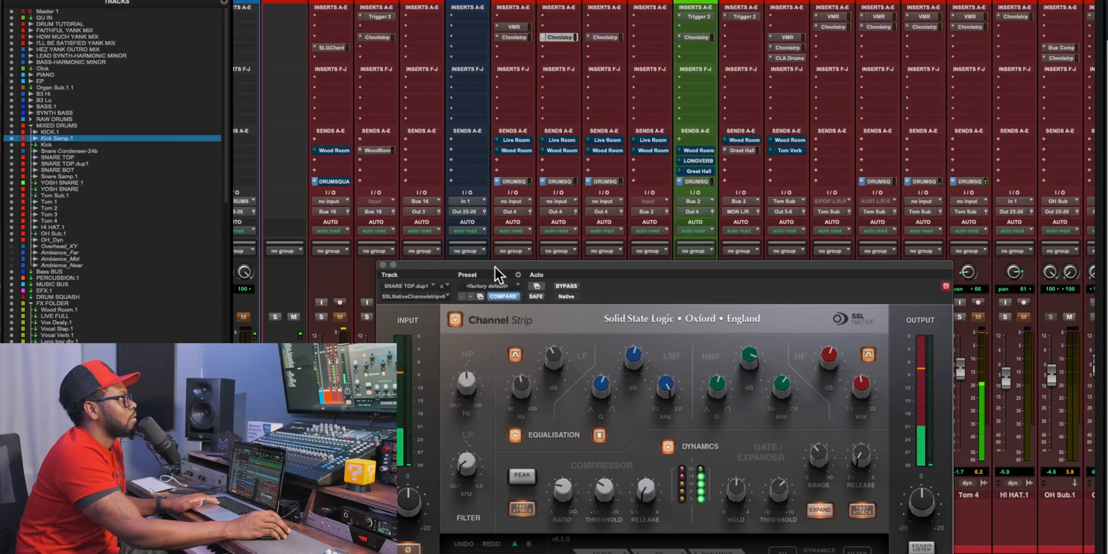
pyautogui.moveTo(494, 265); pyautogui.dragTo(492, 134)
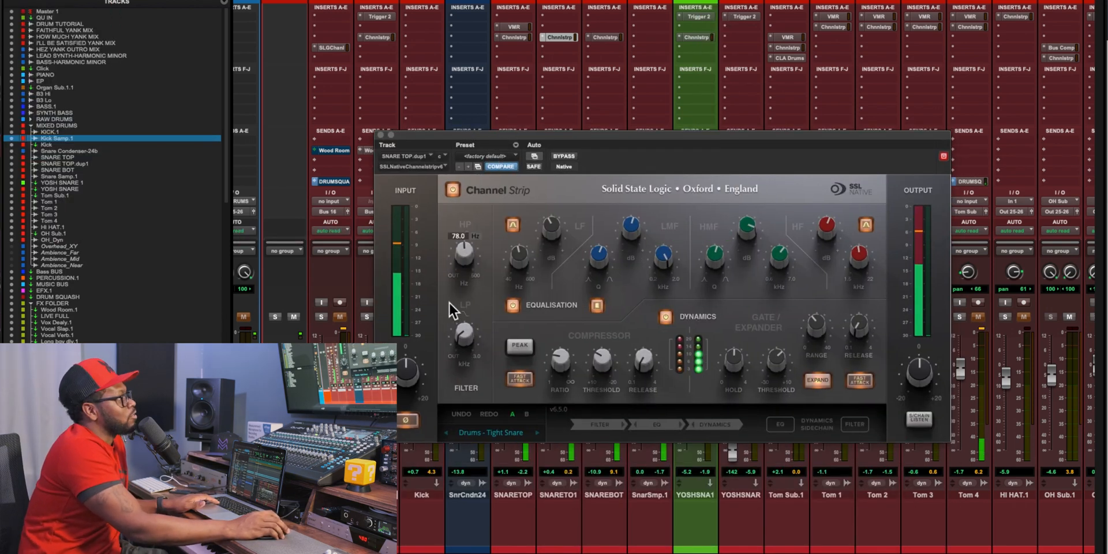
# - Compare the two snare top tracks with the duplicate's phase invert off and on, leave it on, and close the Channel Strip
pyautogui.click(413, 423)
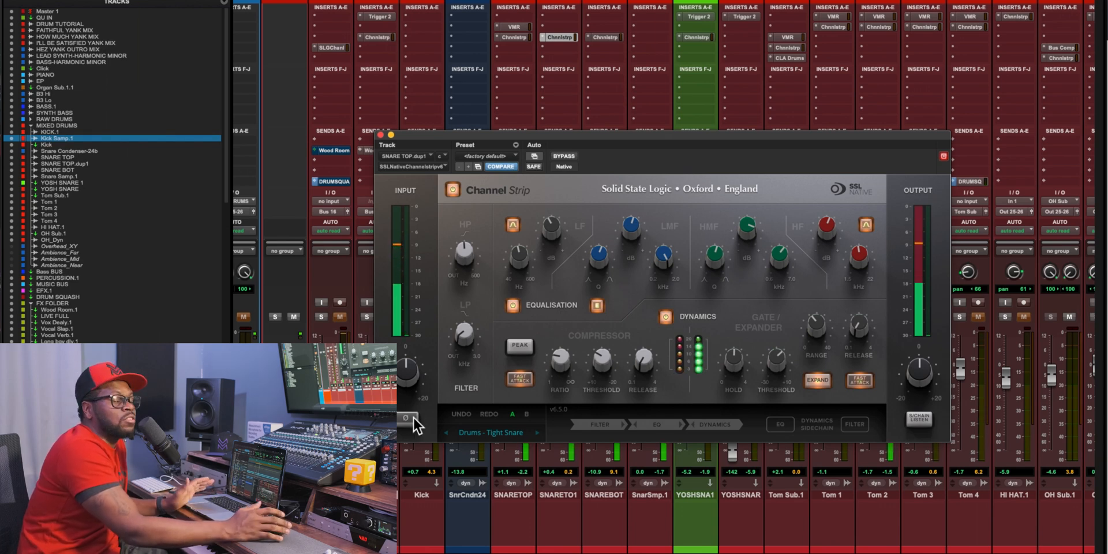
pyautogui.click(406, 418)
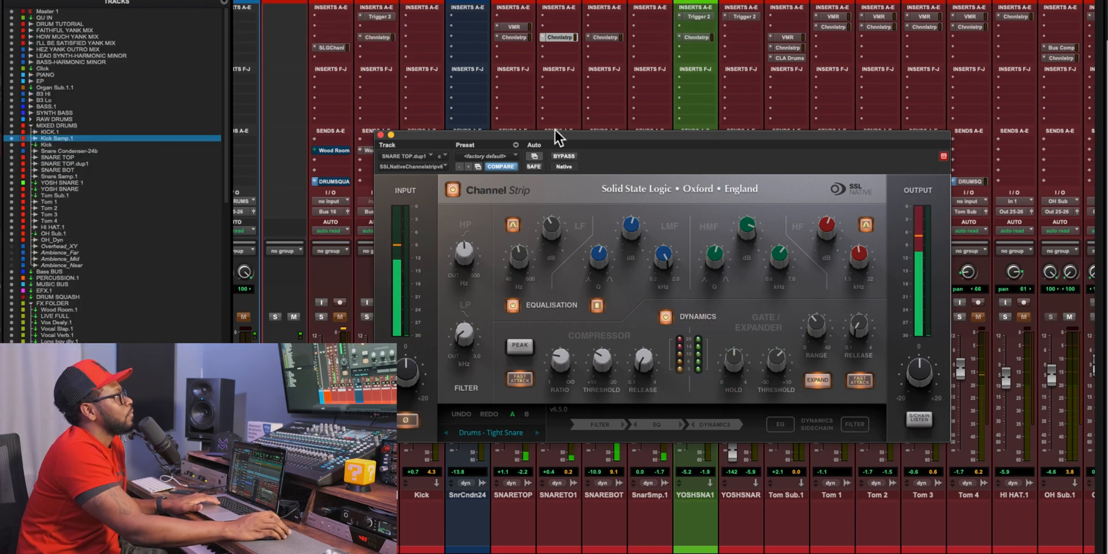
pyautogui.click(380, 135)
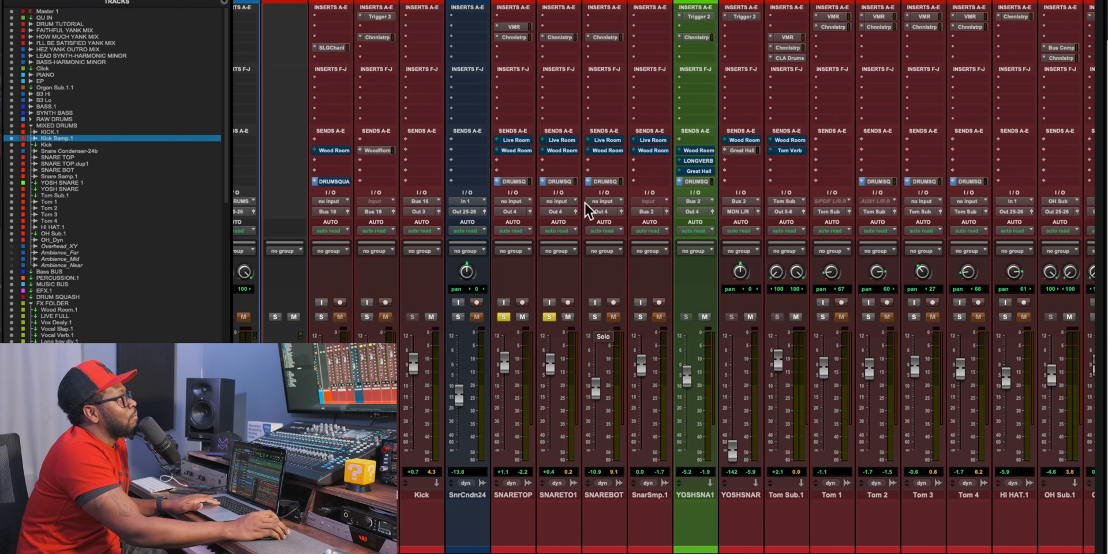
# - Bypass the SSL Channel Strip on SNARE BOT and solo that track alone to hear it dry
pyautogui.click(607, 36)
pyautogui.click(503, 316)
pyautogui.click(595, 317)
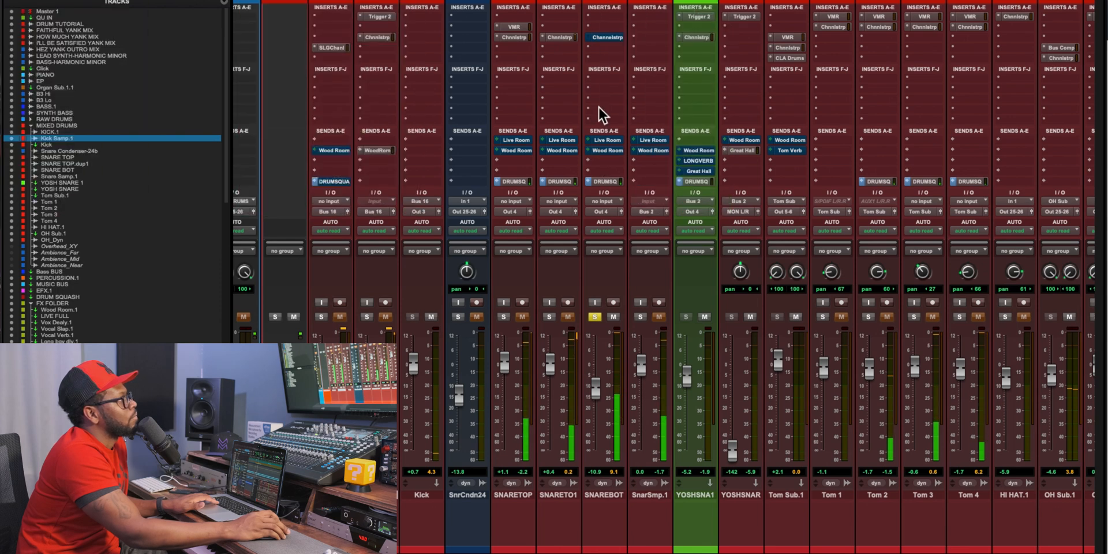
# - Open the SNARE BOT Channel Strip, take it out of bypass, and review its high-mid frequency and high-frequency EQ gain
pyautogui.click(600, 36)
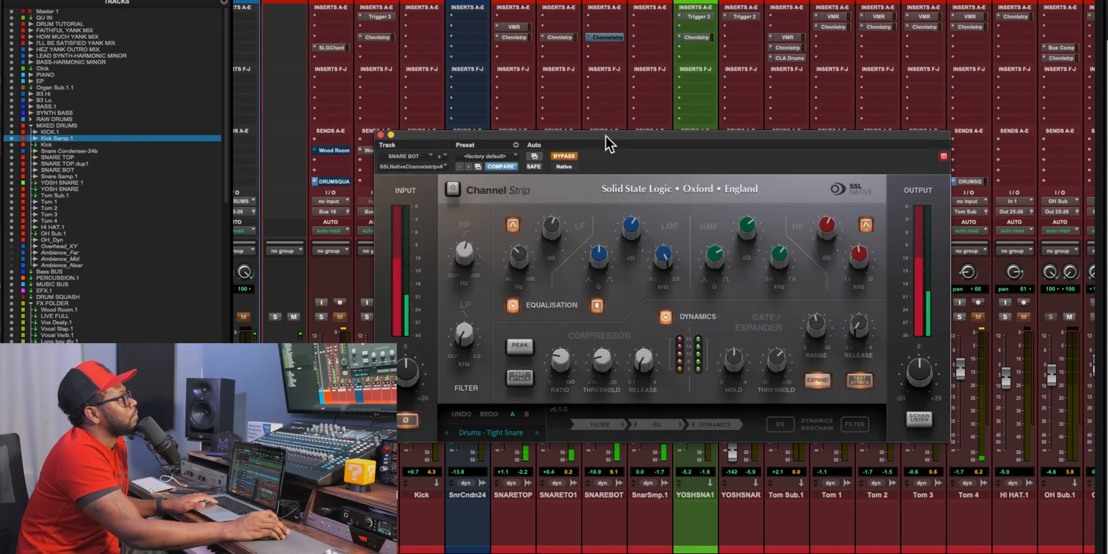
pyautogui.moveTo(607, 135); pyautogui.dragTo(564, 122)
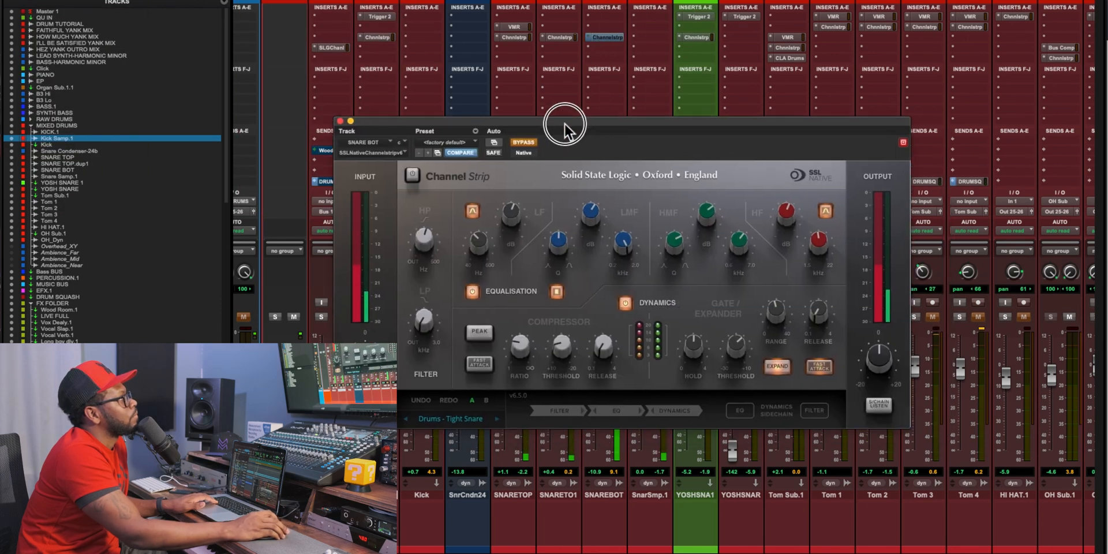
pyautogui.click(521, 141)
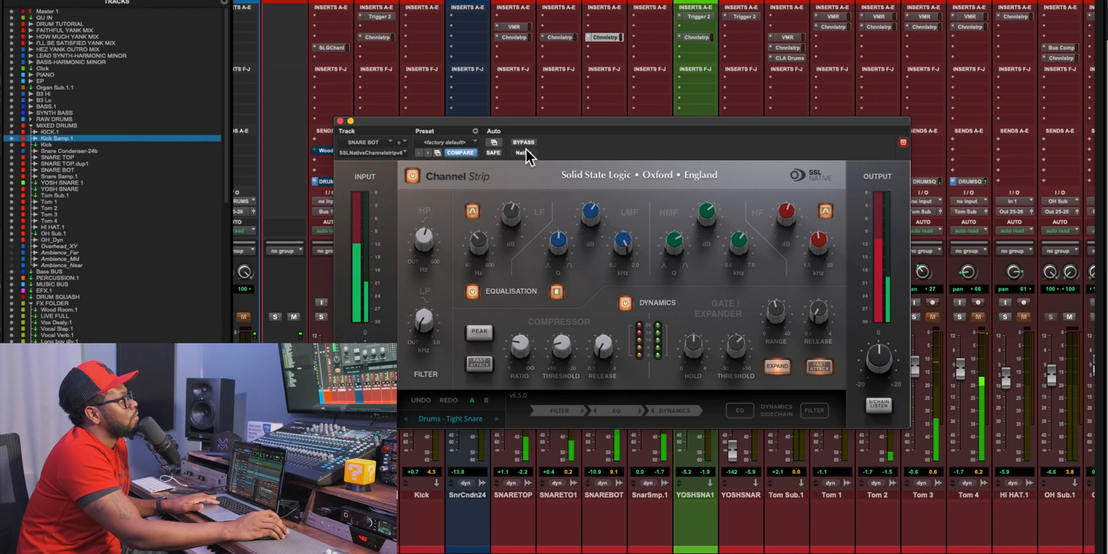
pyautogui.moveTo(790, 215)
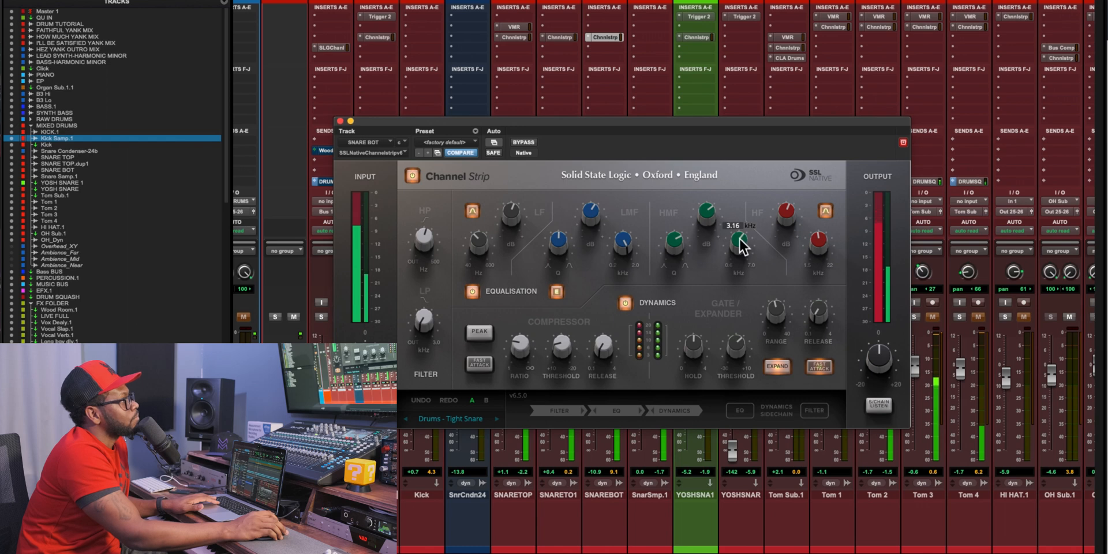
pyautogui.moveTo(736, 242)
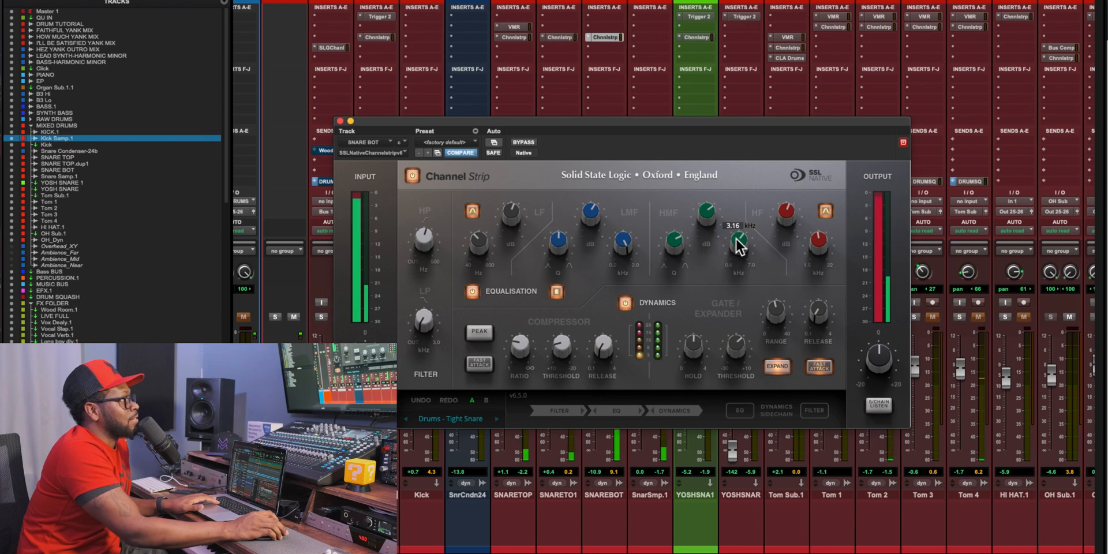
pyautogui.click(789, 212)
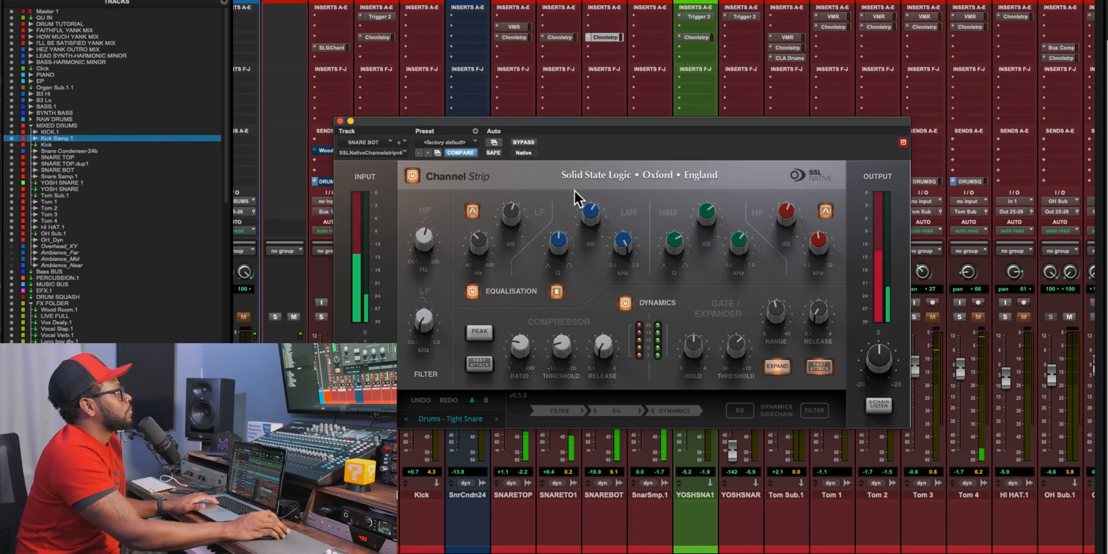
# - Solo SNARE TOP and SNARE TOP.dup1 along with SNARE BOT to hear all three snare mics together
pyautogui.click(552, 123)
pyautogui.moveTo(553, 123); pyautogui.dragTo(631, 332)
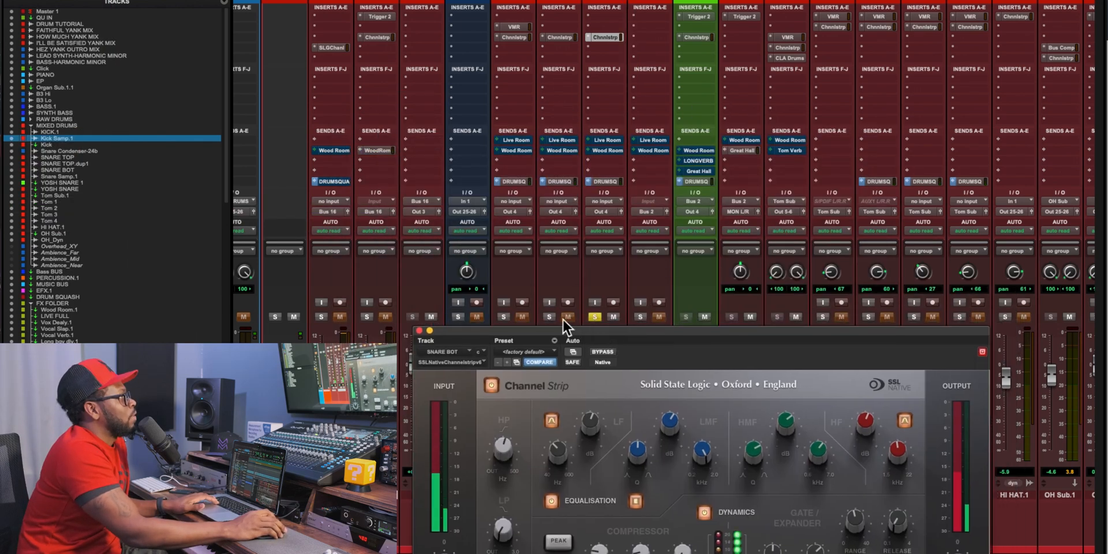
pyautogui.click(503, 317)
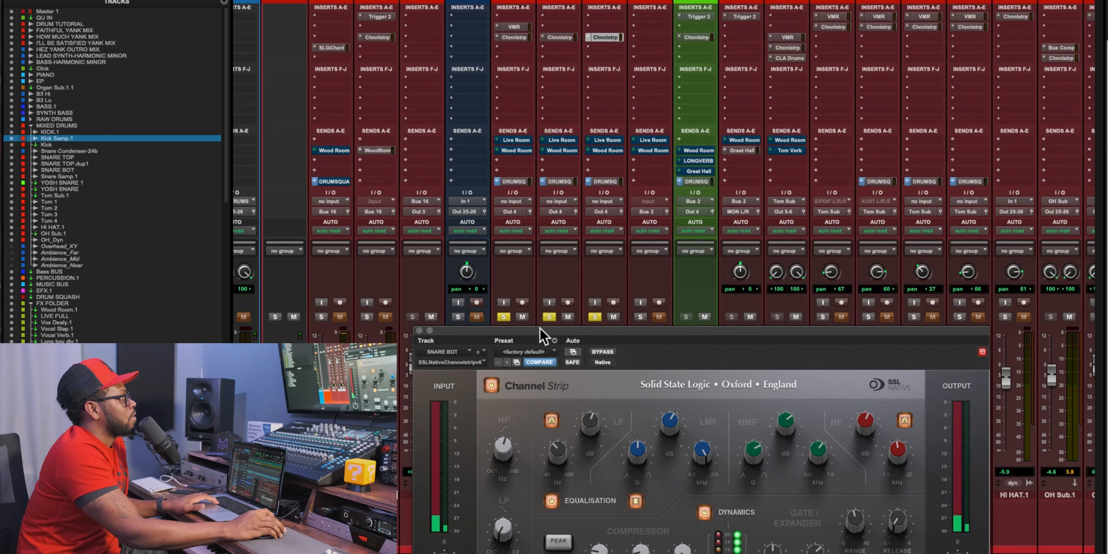
pyautogui.moveTo(539, 328); pyautogui.dragTo(484, 161)
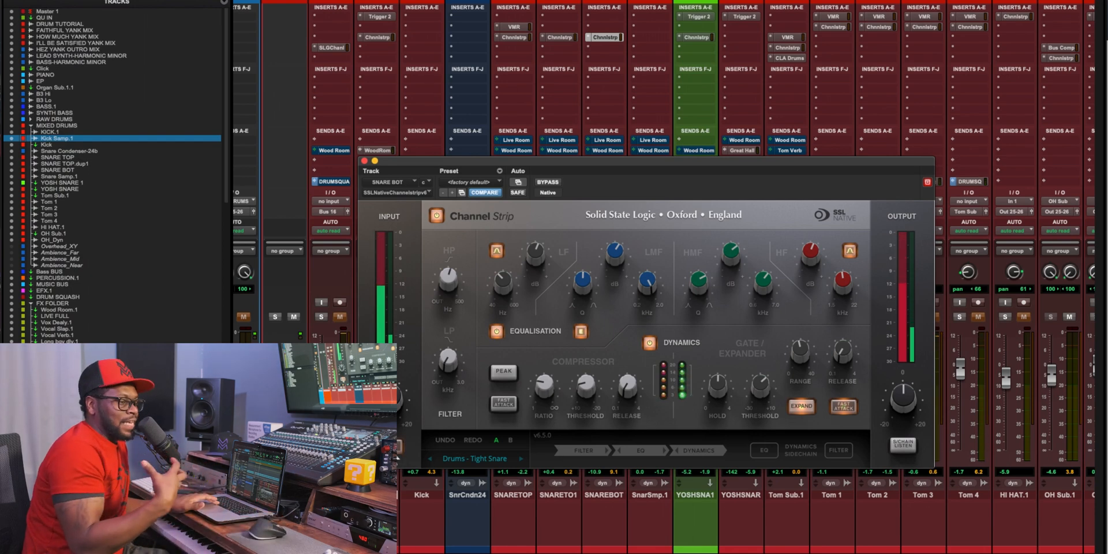
# - Close the SNARE BOT Channel Strip and add KICK.1 and Kick Samp.1 to the soloed snare tracks
pyautogui.click(364, 161)
pyautogui.click(366, 316)
pyautogui.click(322, 317)
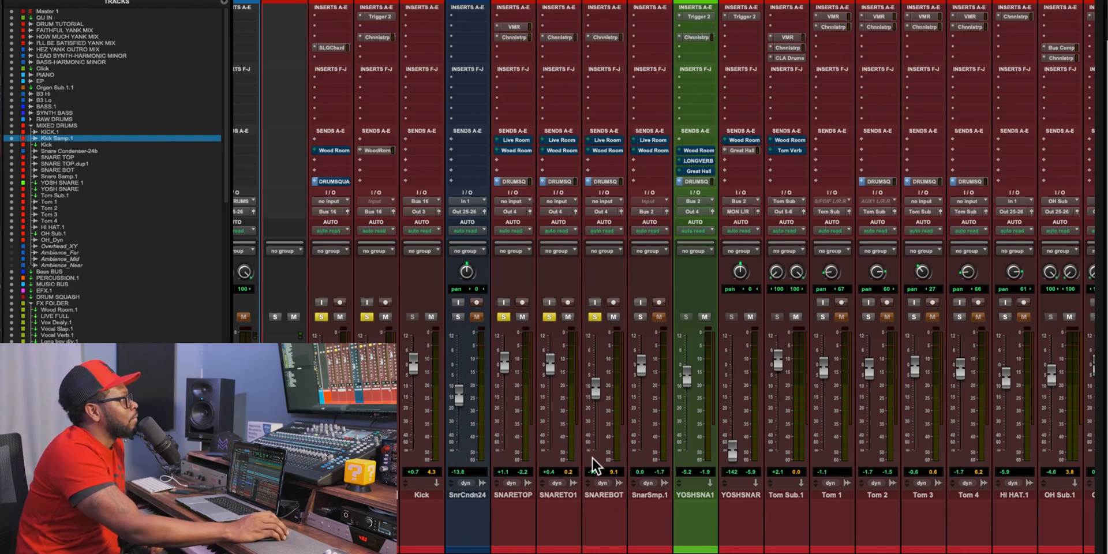
# - Open Trigger 2 on YOSH SNARE 1, examine its Everybody's Favorite With Rim snare sample, and close the plug-in
pyautogui.click(649, 494)
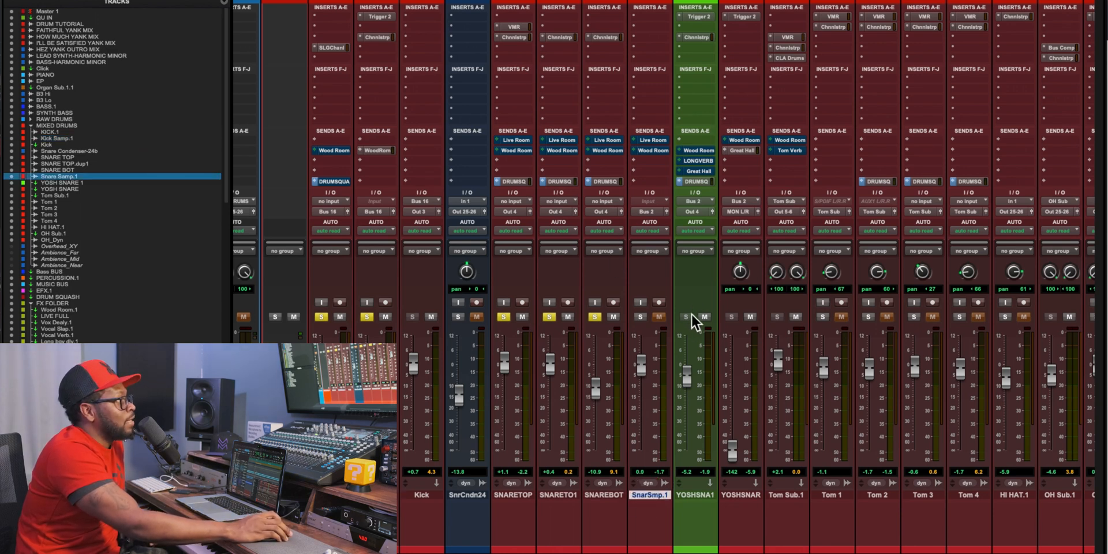
pyautogui.click(698, 16)
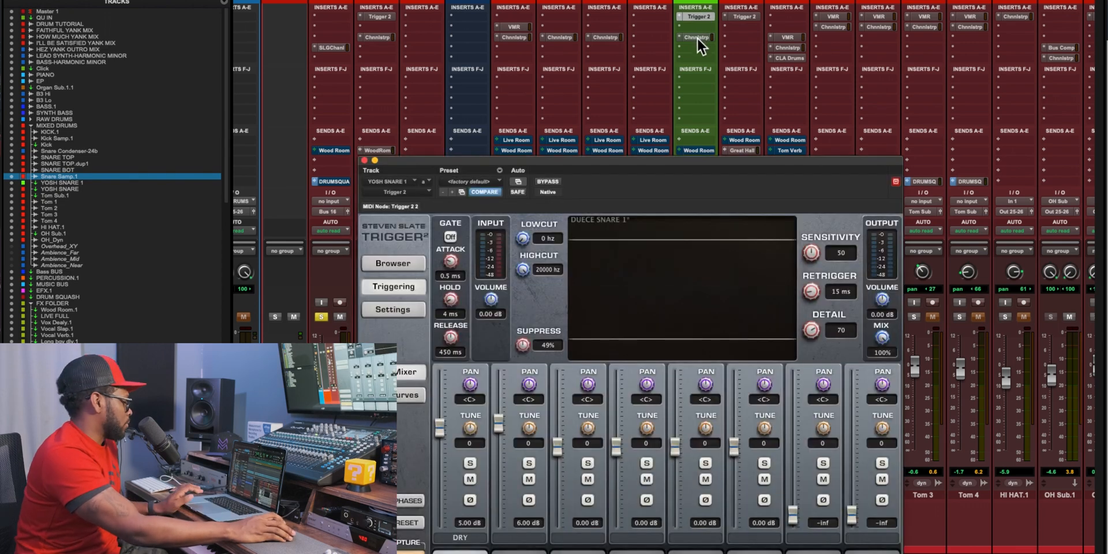
pyautogui.moveTo(619, 164); pyautogui.dragTo(629, 102)
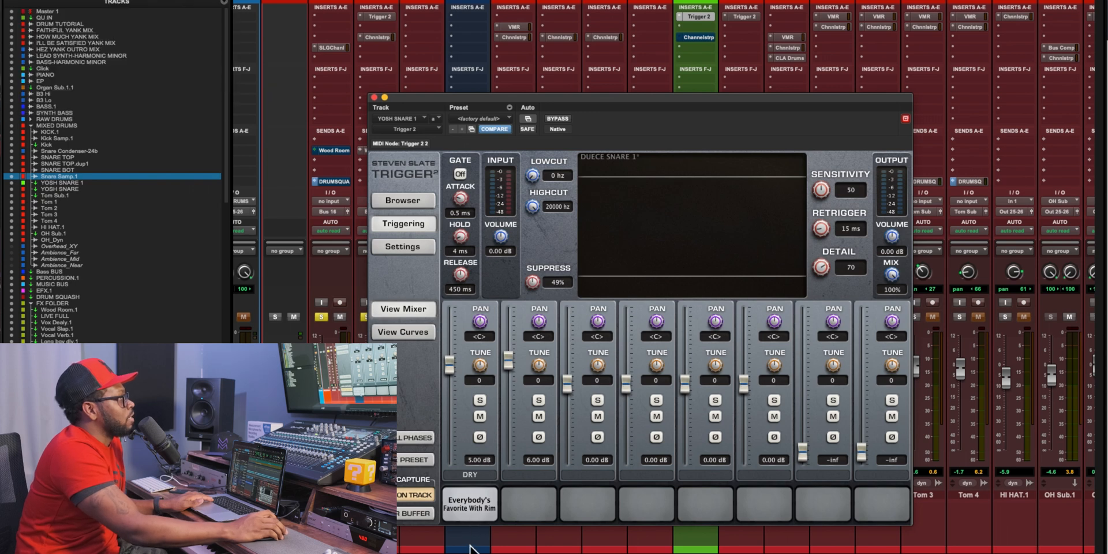
pyautogui.click(464, 511)
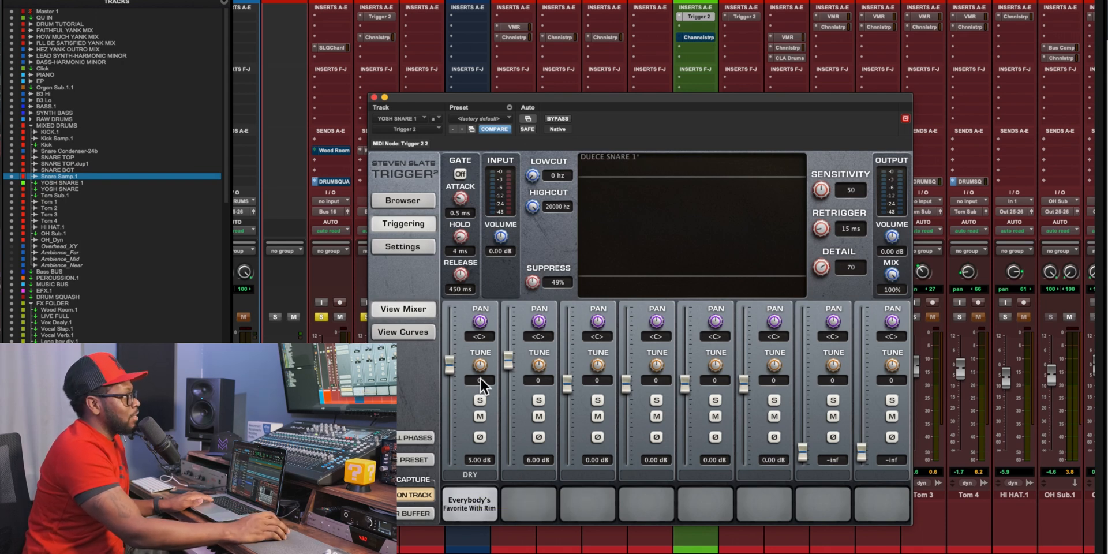
pyautogui.click(466, 502)
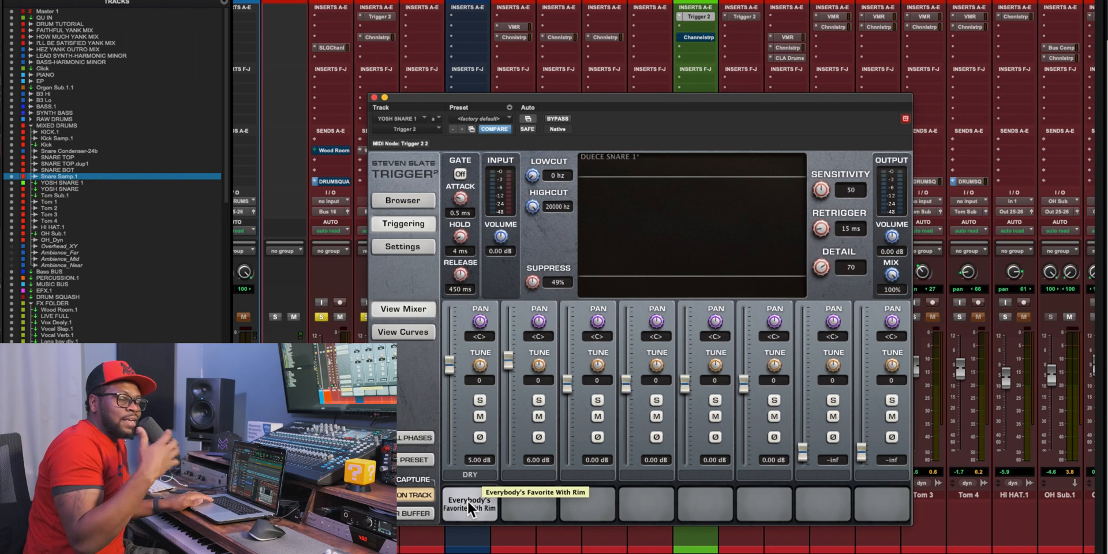
pyautogui.click(374, 97)
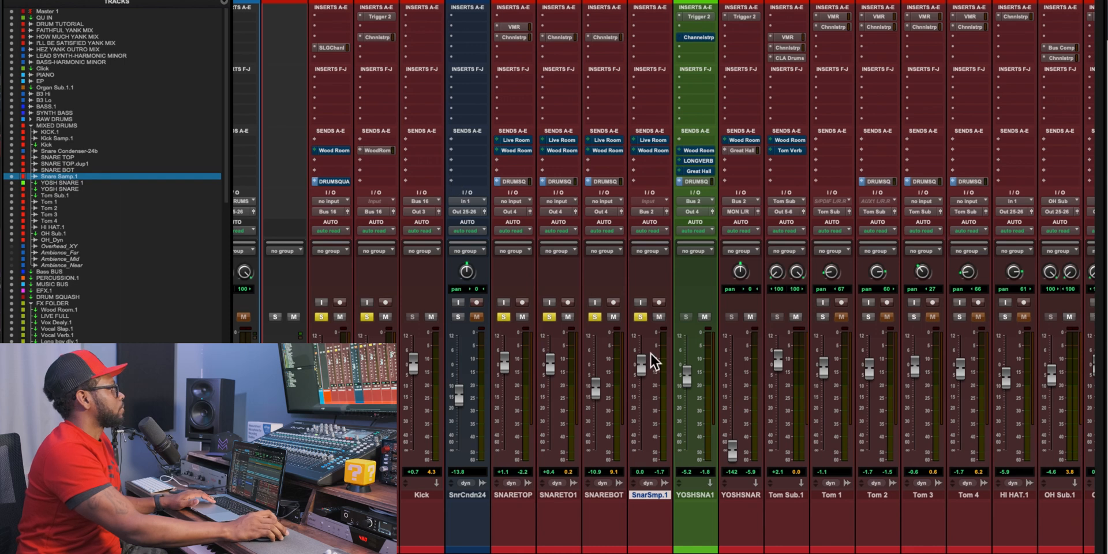
# - Compare the snare mics with Snare Samp.1 unsoloed and soloed, listening without the kick tracks as well, and leave the sample soloed
pyautogui.click(640, 316)
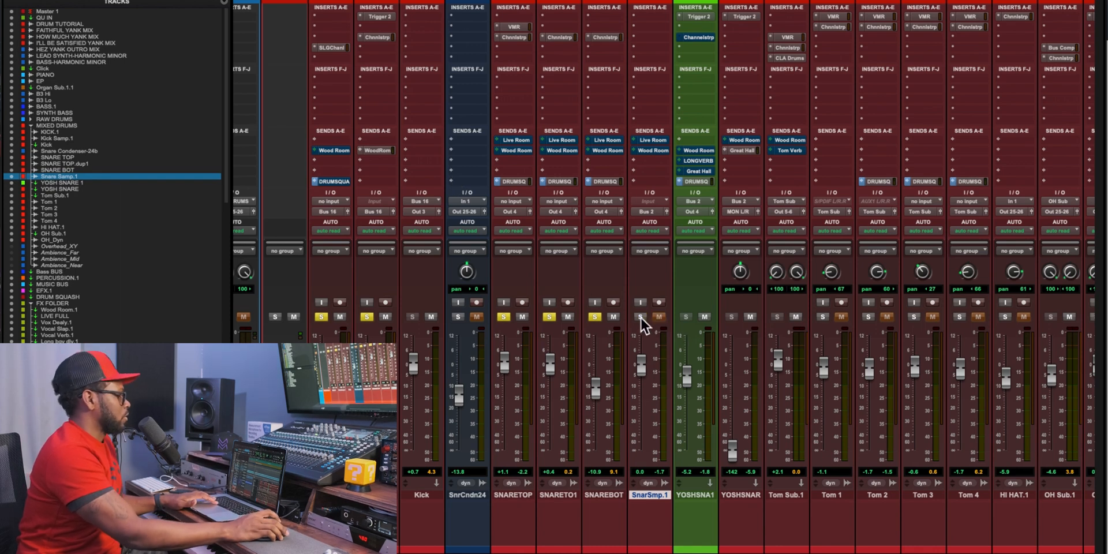
pyautogui.click(321, 317)
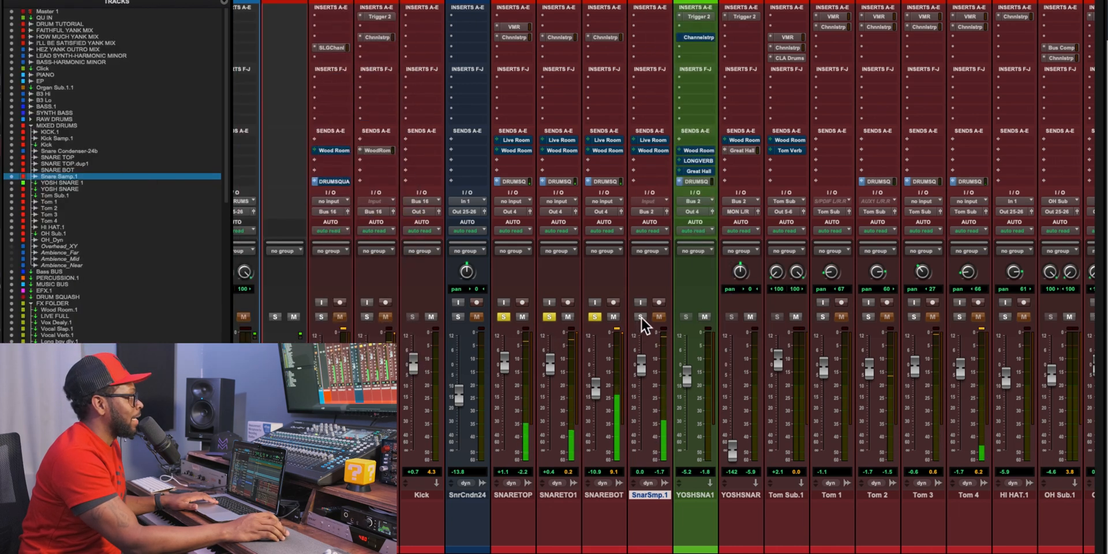
pyautogui.click(641, 316)
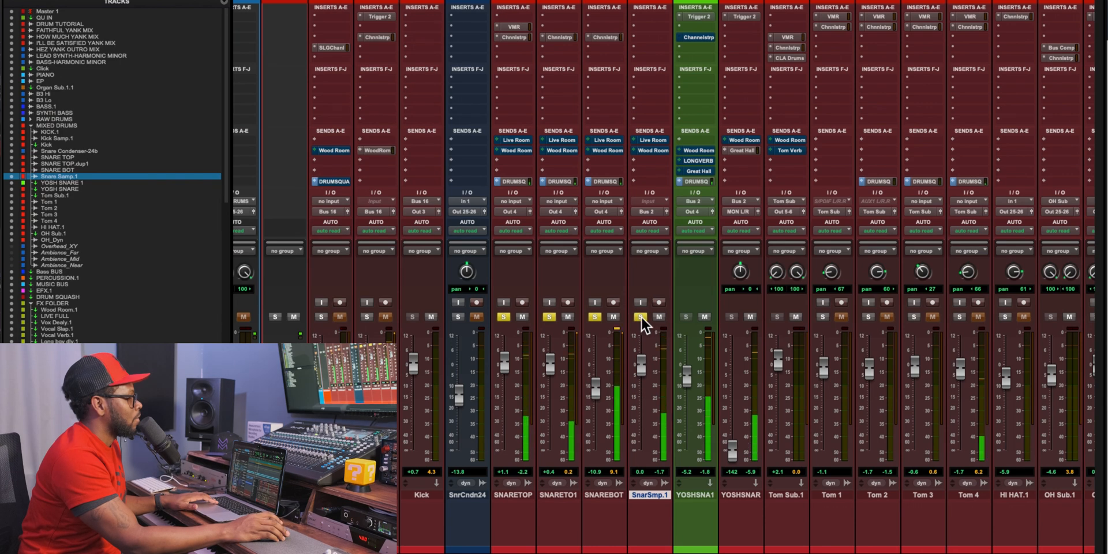
pyautogui.click(640, 316)
pyautogui.click(640, 316)
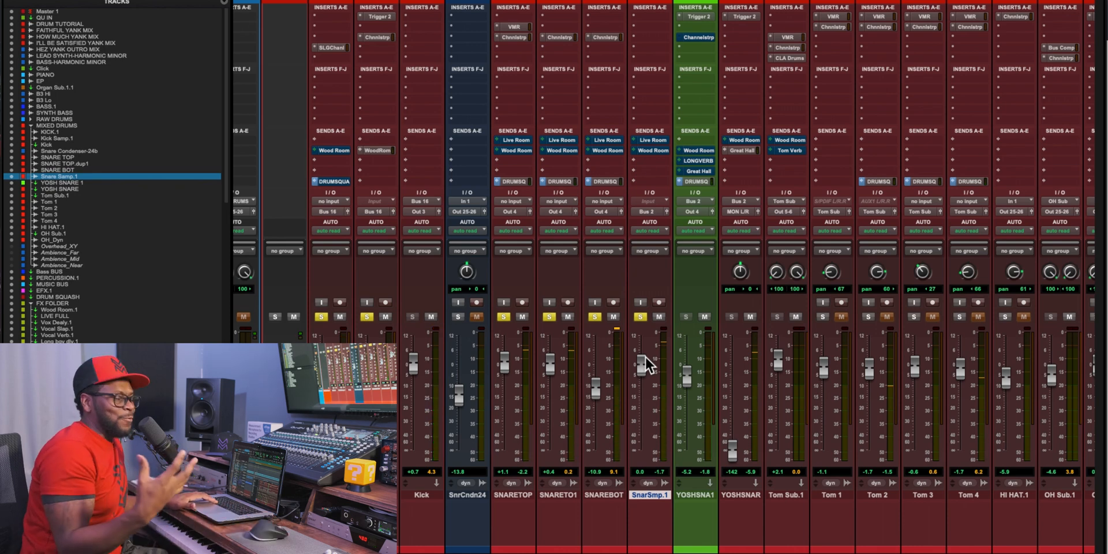
# - Select the Tom 2 track and examine the Virtual Mix Rack gate and trimmer settings on Tom 2 and Tom 3
pyautogui.hscroll(5, 648, 353)
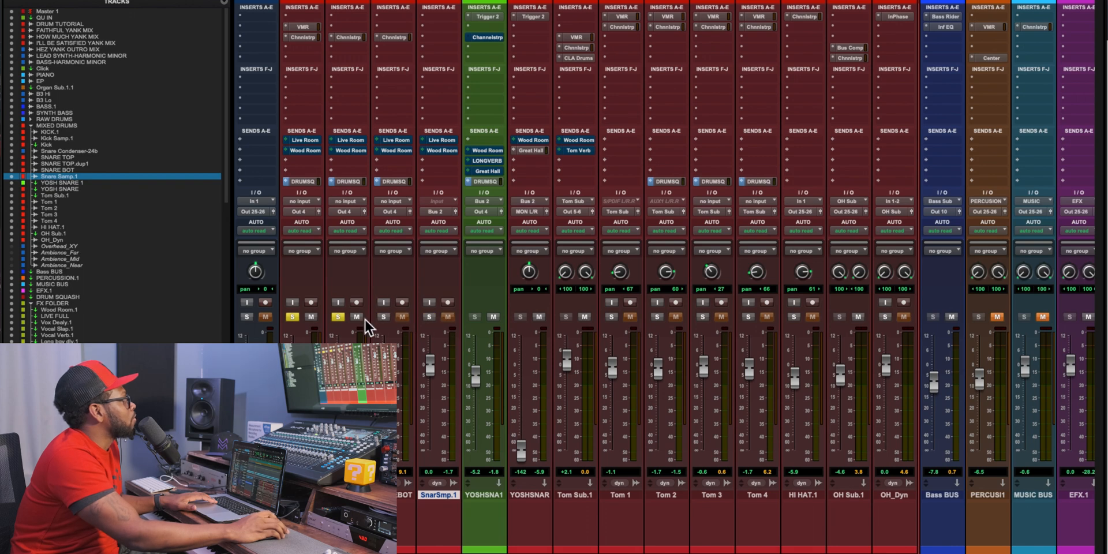
pyautogui.hscroll(-5, 448, 359)
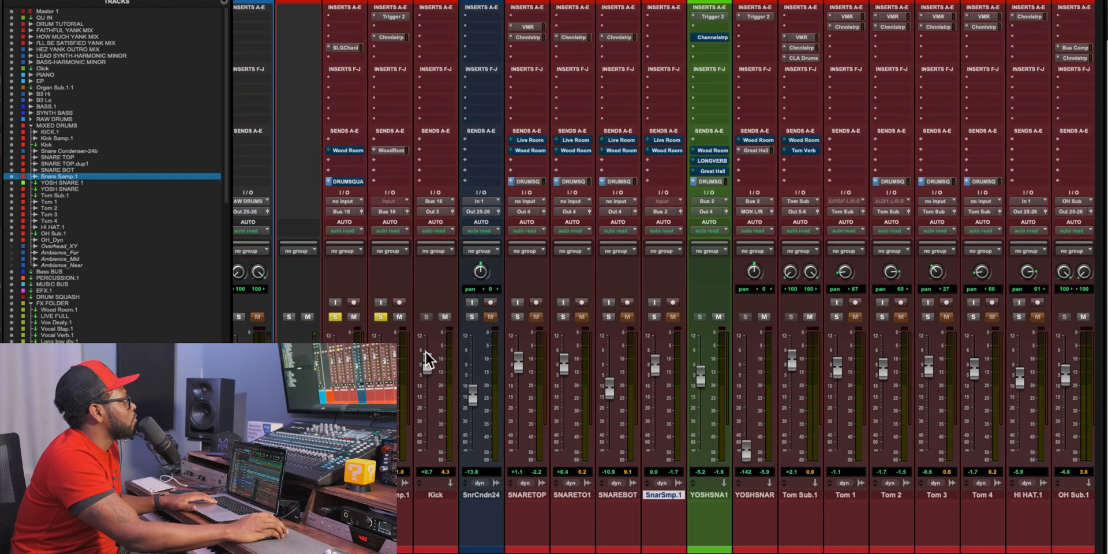
pyautogui.hscroll(5, 790, 332)
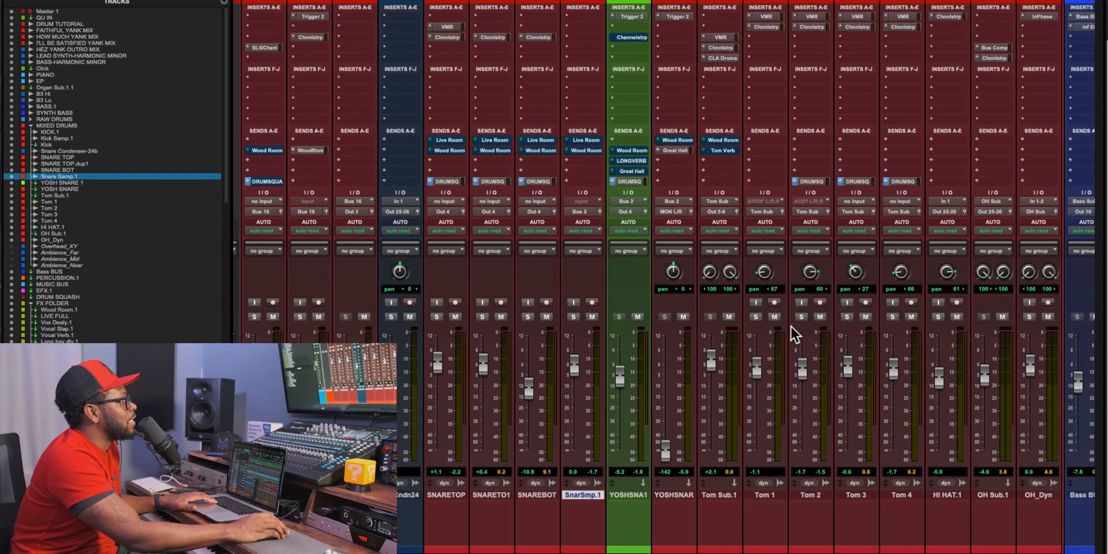
pyautogui.click(630, 494)
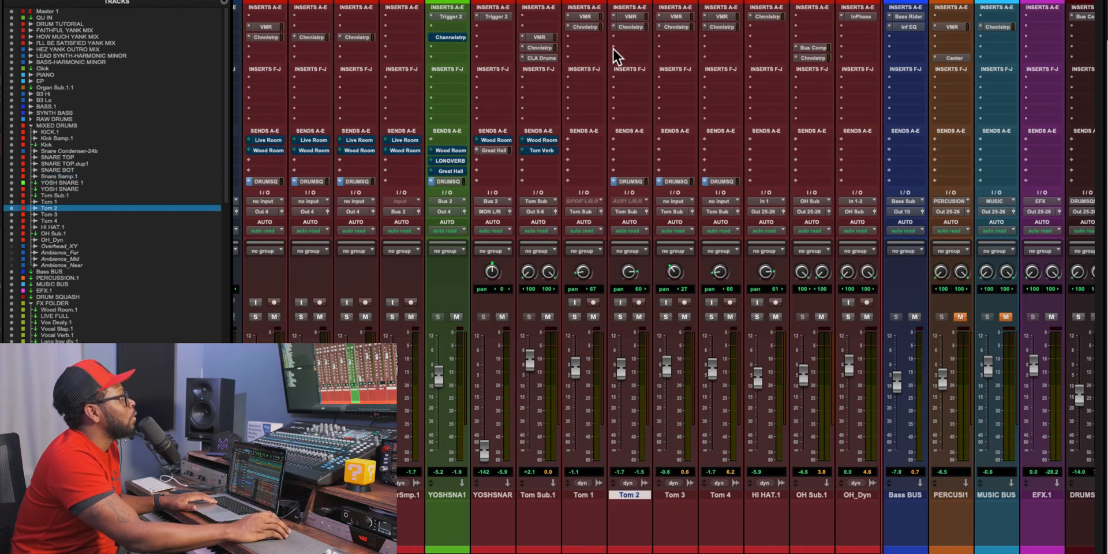
pyautogui.click(635, 16)
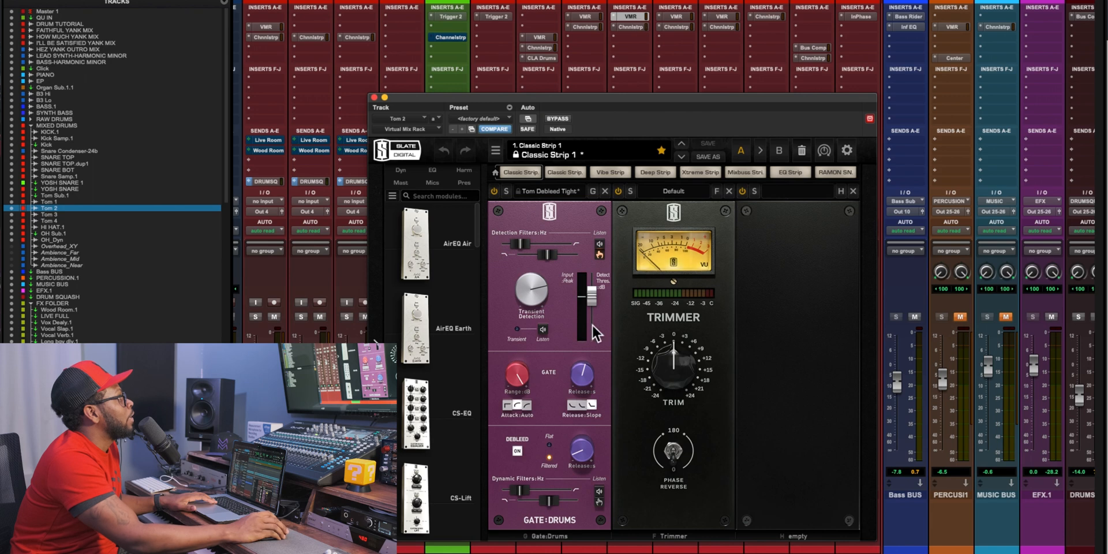
pyautogui.moveTo(597, 98); pyautogui.dragTo(578, 107)
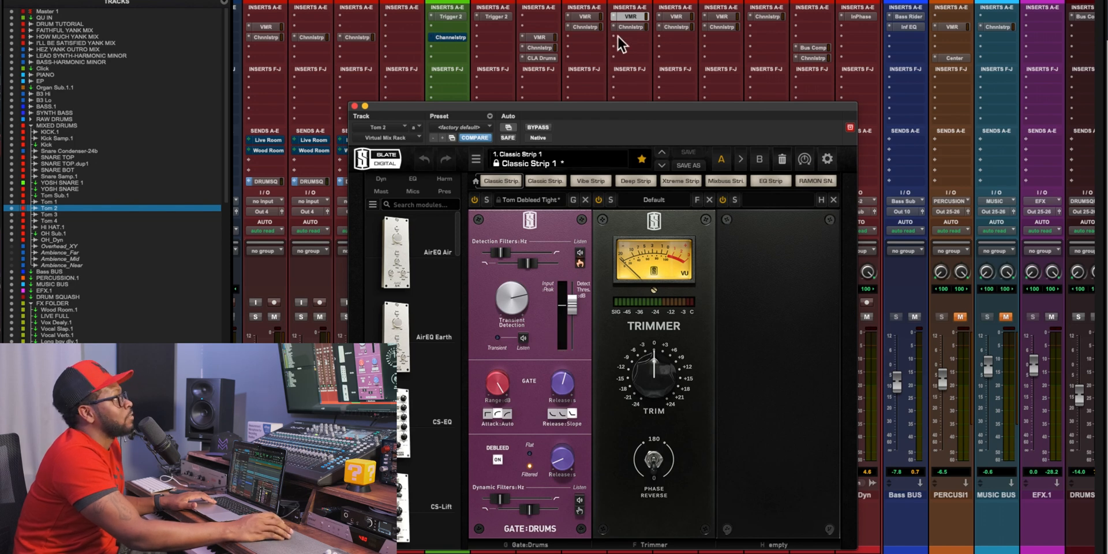
pyautogui.click(721, 16)
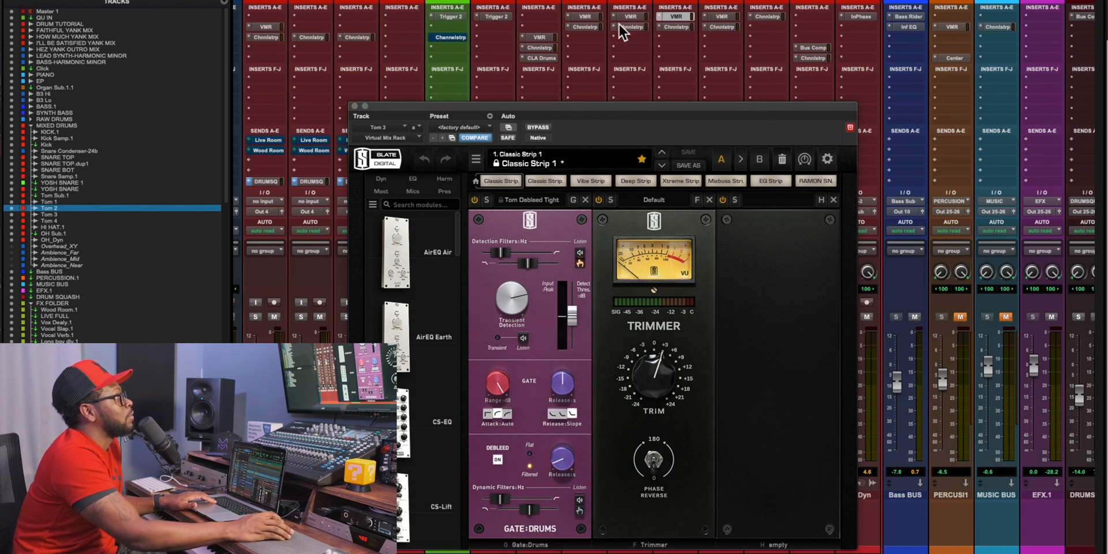
# - Examine the SSL Channel Strip EQ settings on Tom 2, Tom 3 and Tom 4, and close the plug-in
pyautogui.click(637, 26)
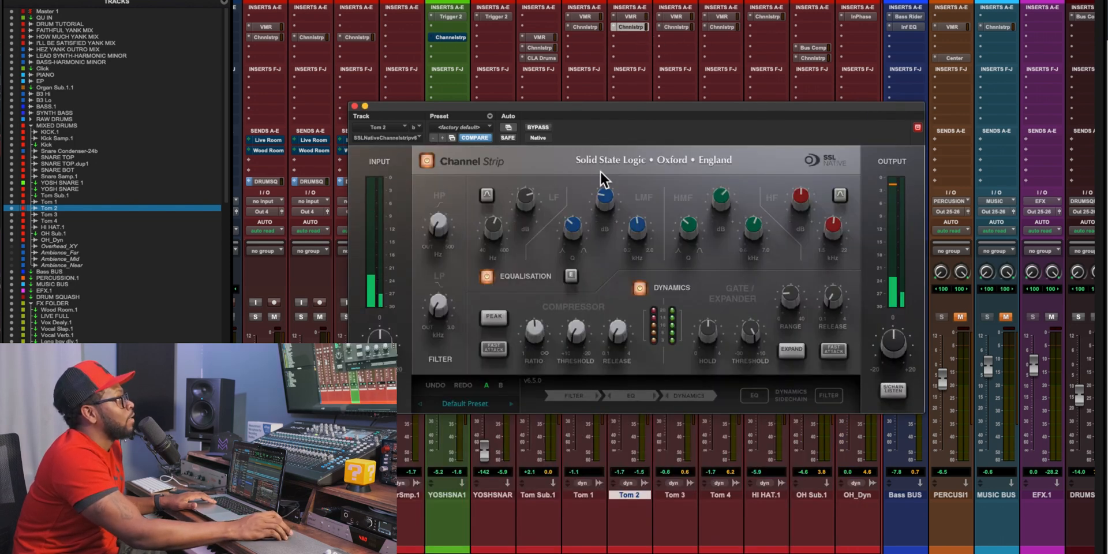
pyautogui.moveTo(610, 197)
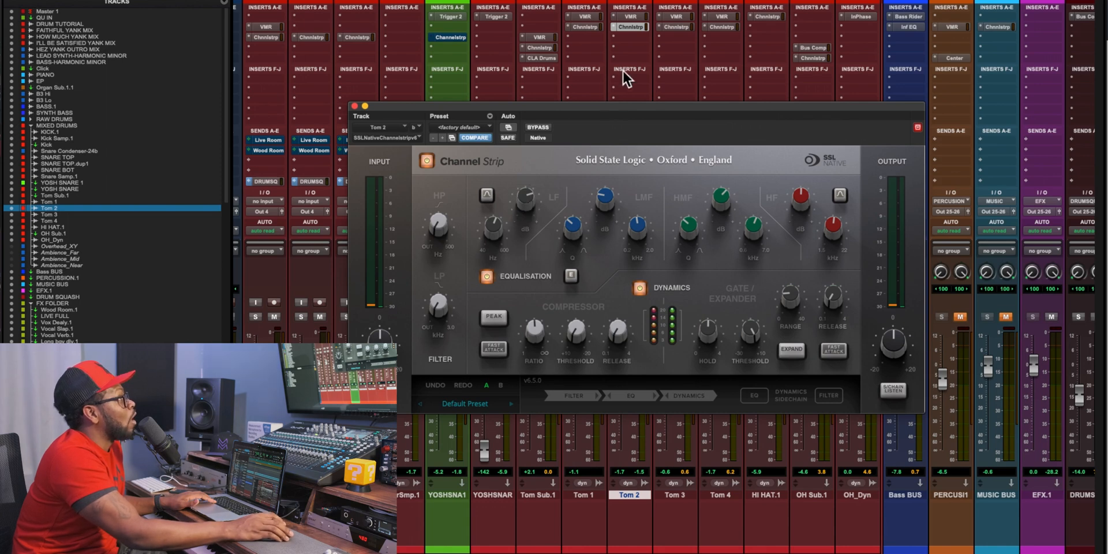
pyautogui.click(675, 25)
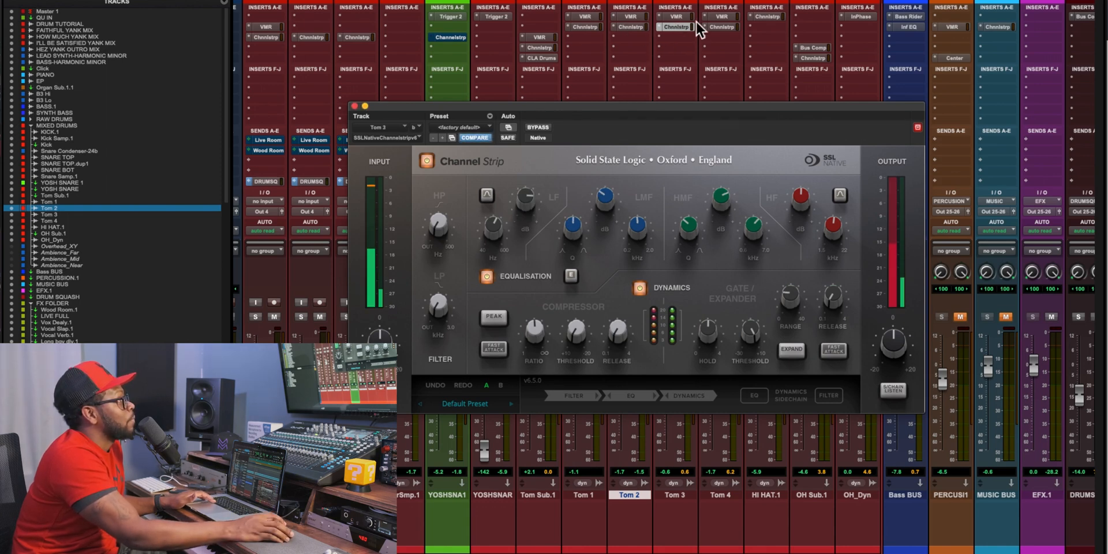
pyautogui.moveTo(722, 201)
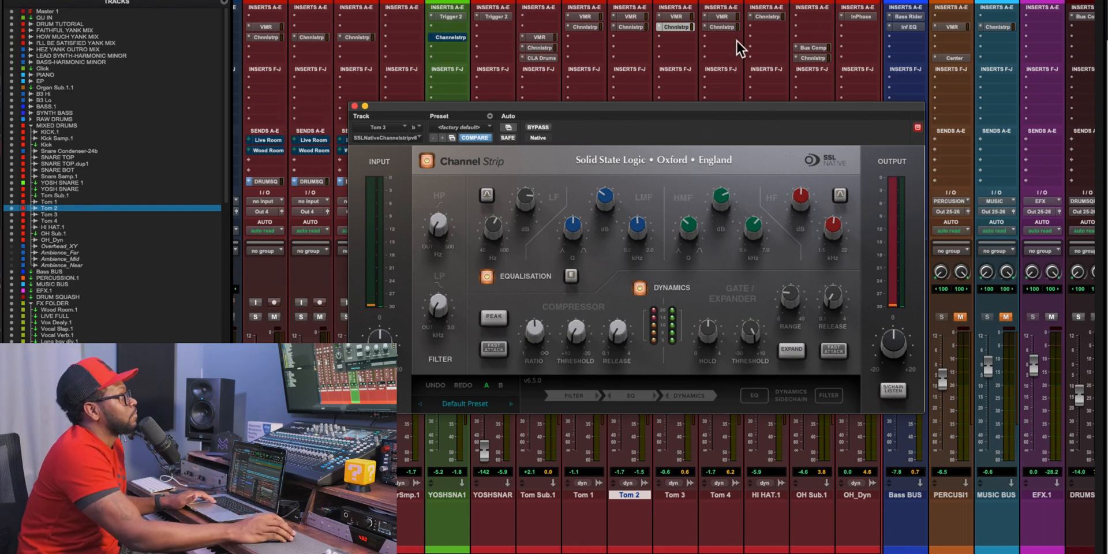
pyautogui.click(721, 27)
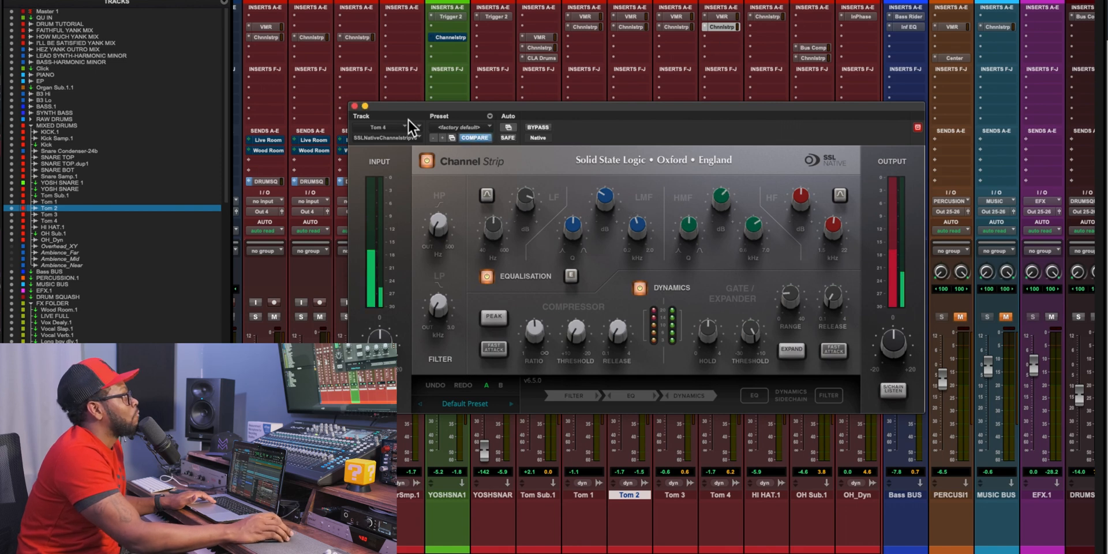
pyautogui.click(354, 106)
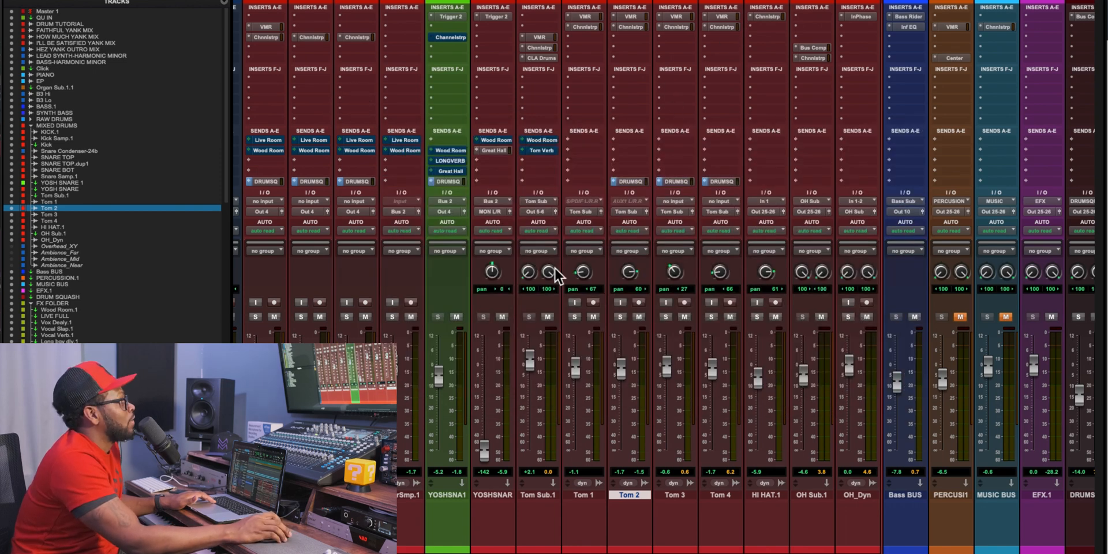
# - Examine the Virtual Mix Rack and the SSL Channel Strip on Tom Sub.1, closing each plug-in after viewing
pyautogui.click(535, 36)
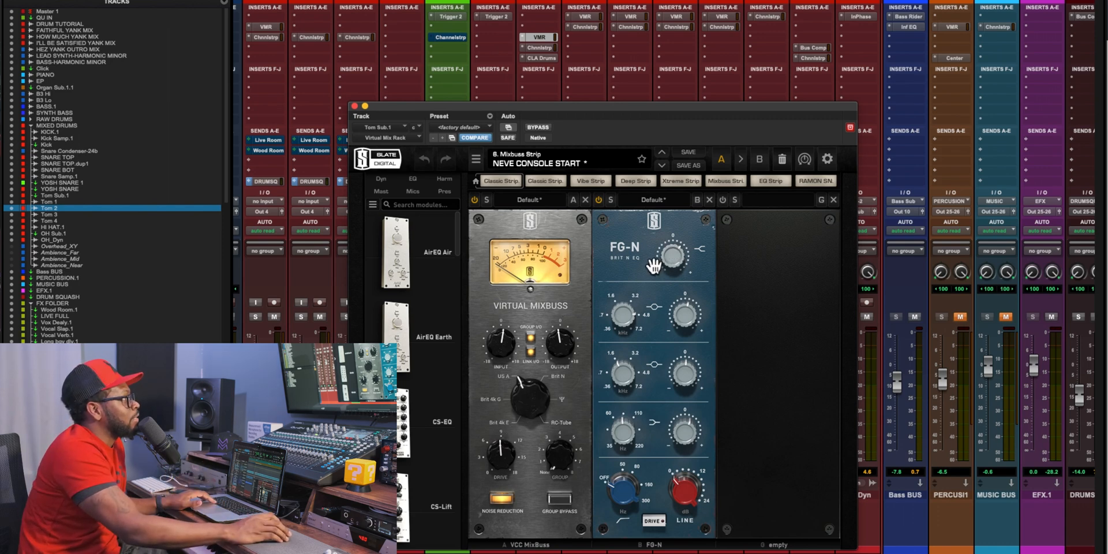
pyautogui.moveTo(676, 261)
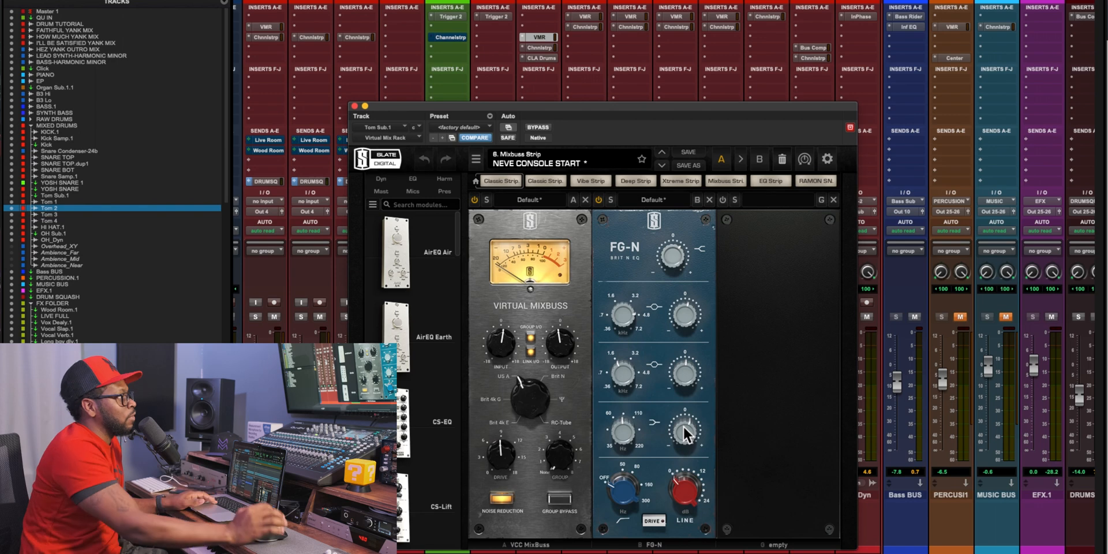
pyautogui.click(355, 106)
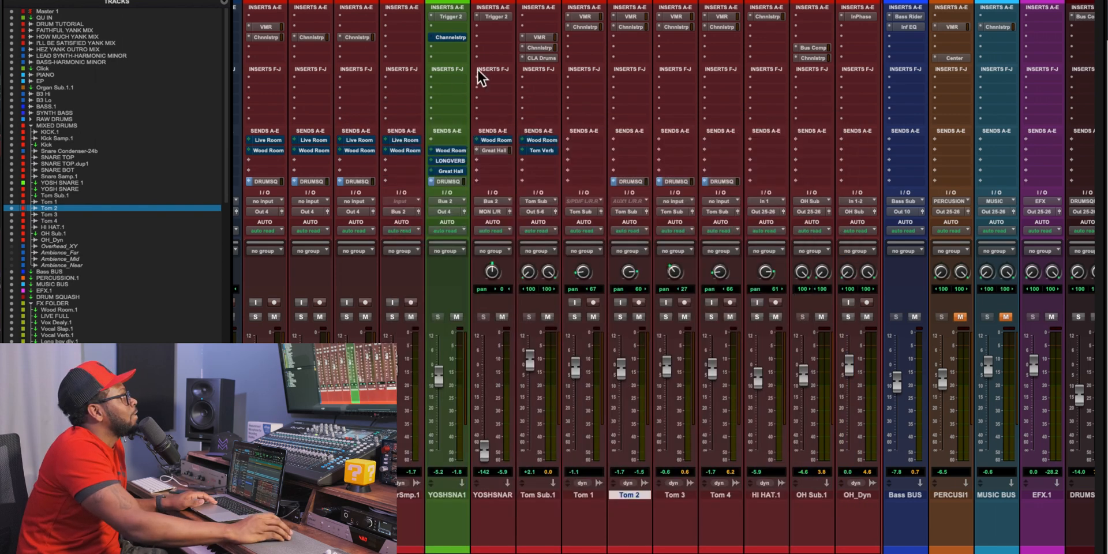
pyautogui.click(531, 48)
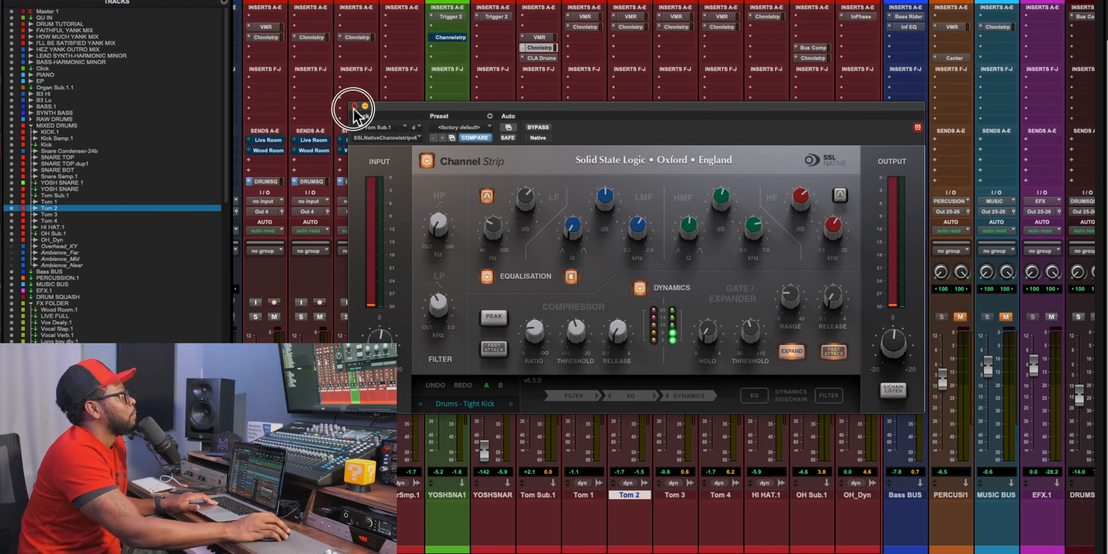
pyautogui.click(354, 106)
# - Open CLA Drums on Tom Sub.1, examine its toms settings with the window clear of the inserts, and close it
pyautogui.click(538, 56)
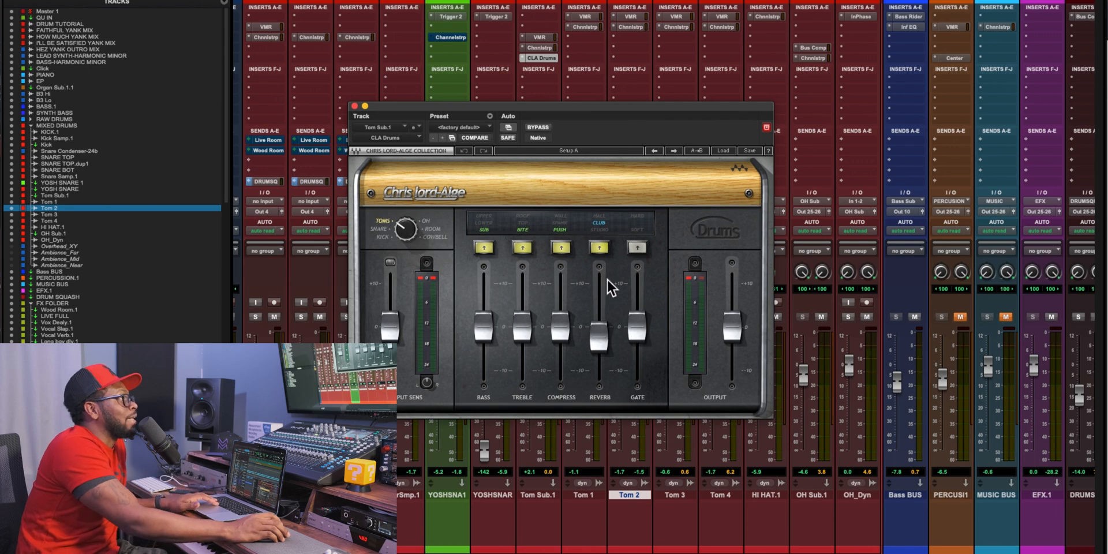
pyautogui.click(472, 105)
pyautogui.moveTo(472, 106); pyautogui.dragTo(484, 198)
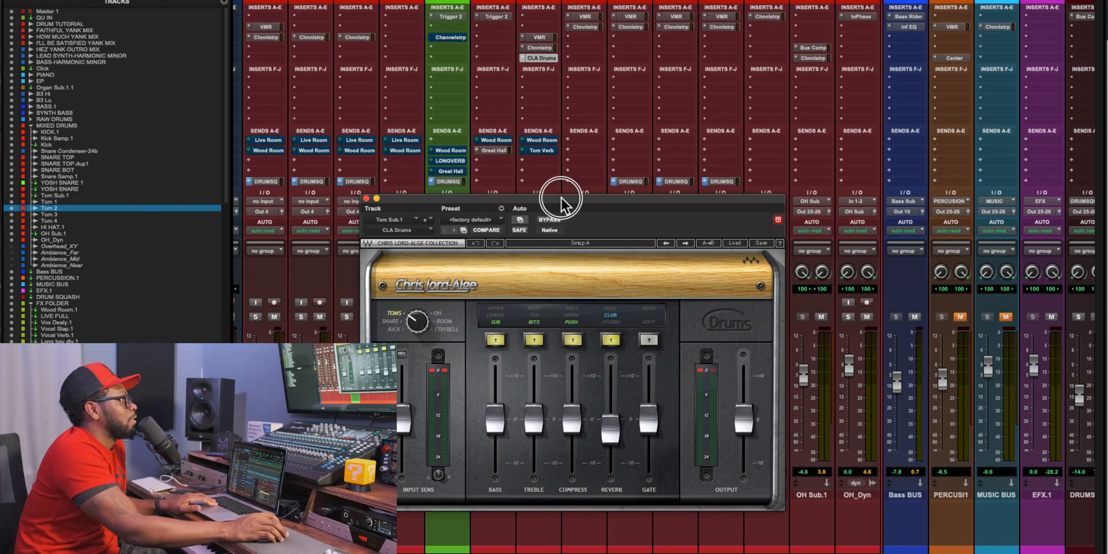
pyautogui.moveTo(560, 196); pyautogui.dragTo(560, 129)
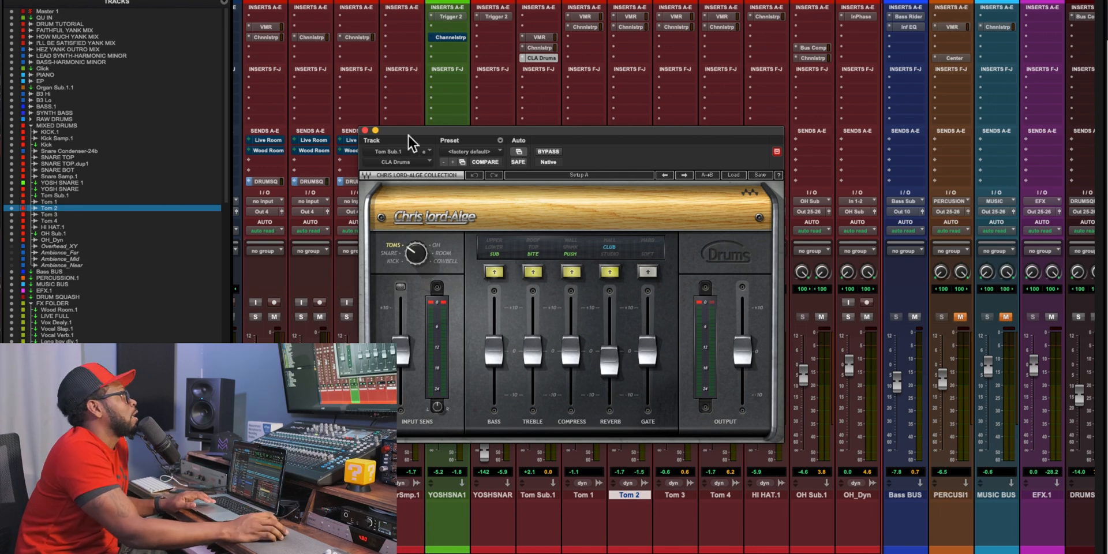
pyautogui.click(364, 130)
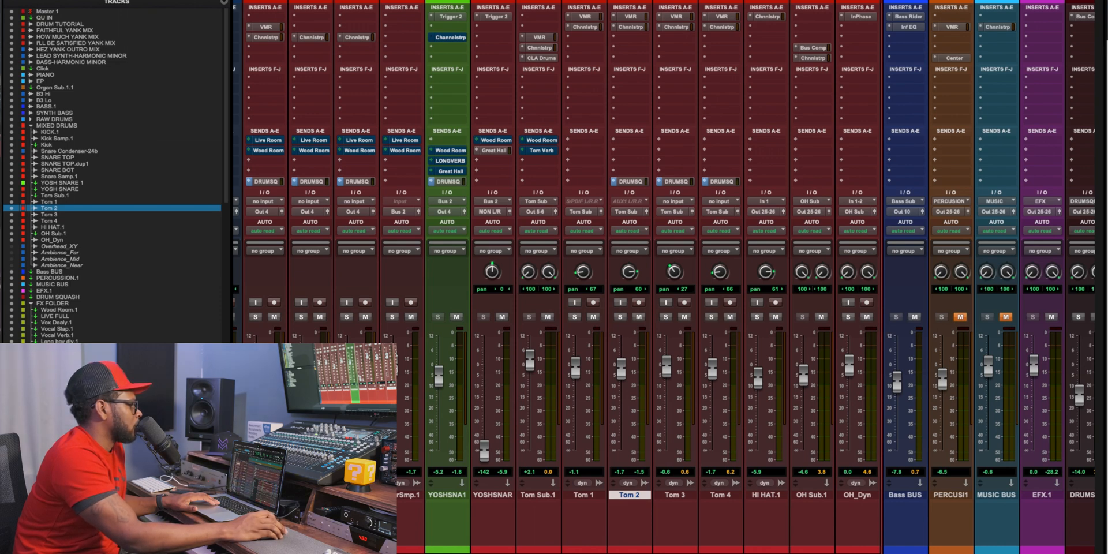
# - Play the session and solo Tom 1 through Tom 4 to hear the processed toms alone
pyautogui.press('space')
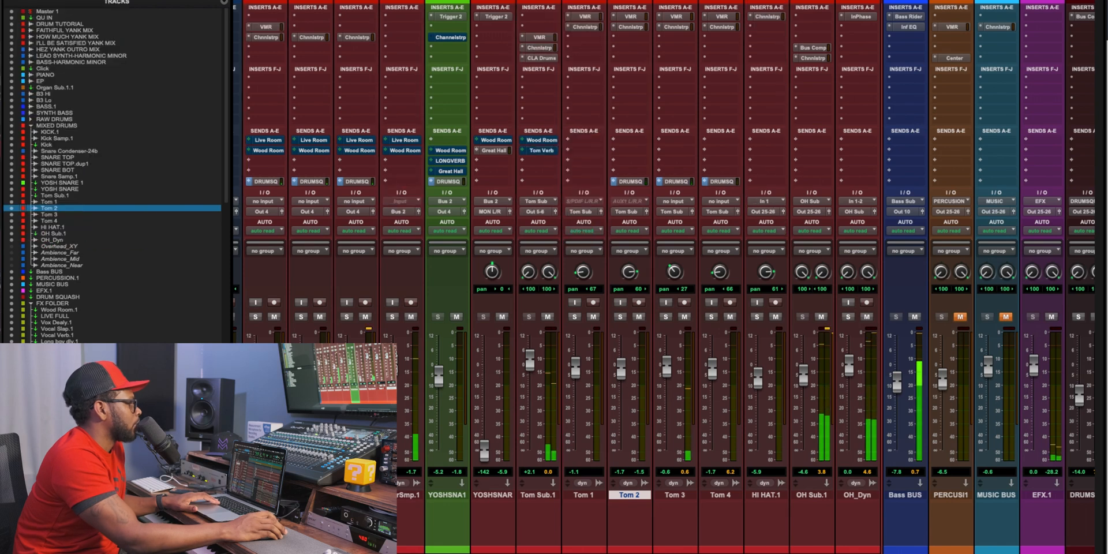
pyautogui.click(574, 317)
pyautogui.click(620, 316)
pyautogui.click(665, 317)
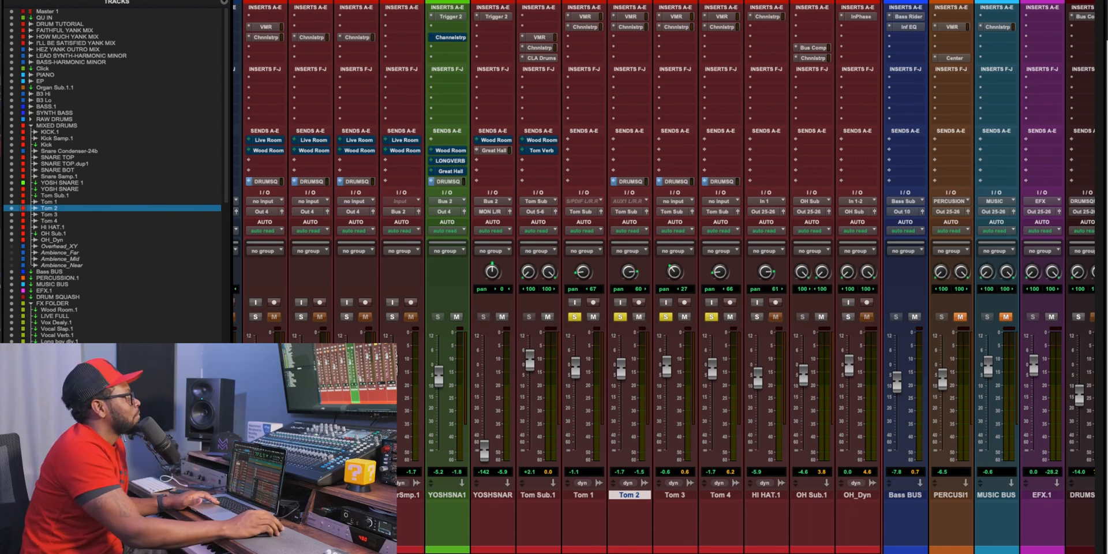
# - Add the kick and snare mic and sample tracks to the soloed toms, listen to them together, and clear all solos
pyautogui.hscroll(-8, 491, 335)
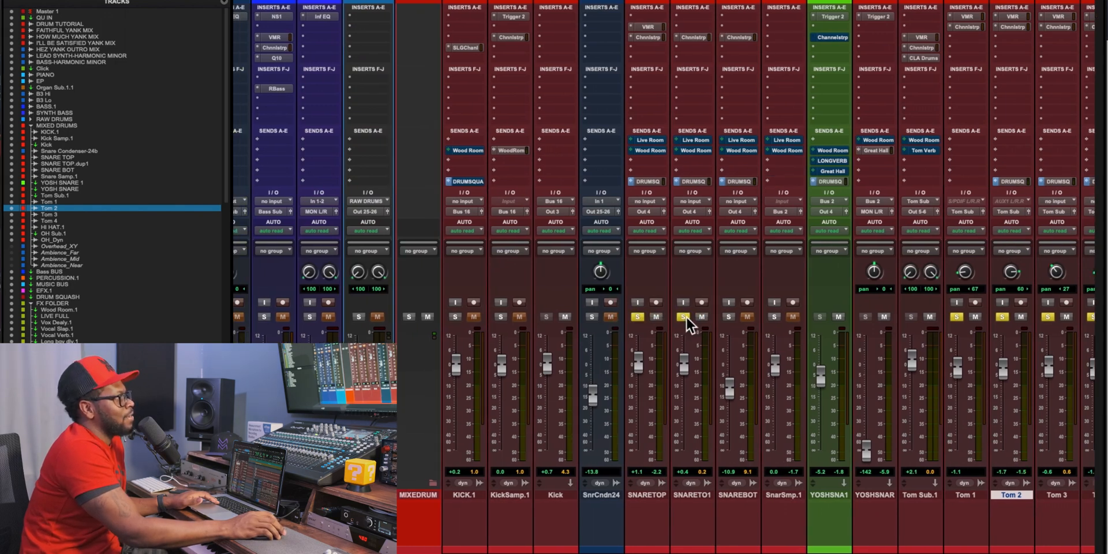
pyautogui.click(727, 316)
pyautogui.click(774, 316)
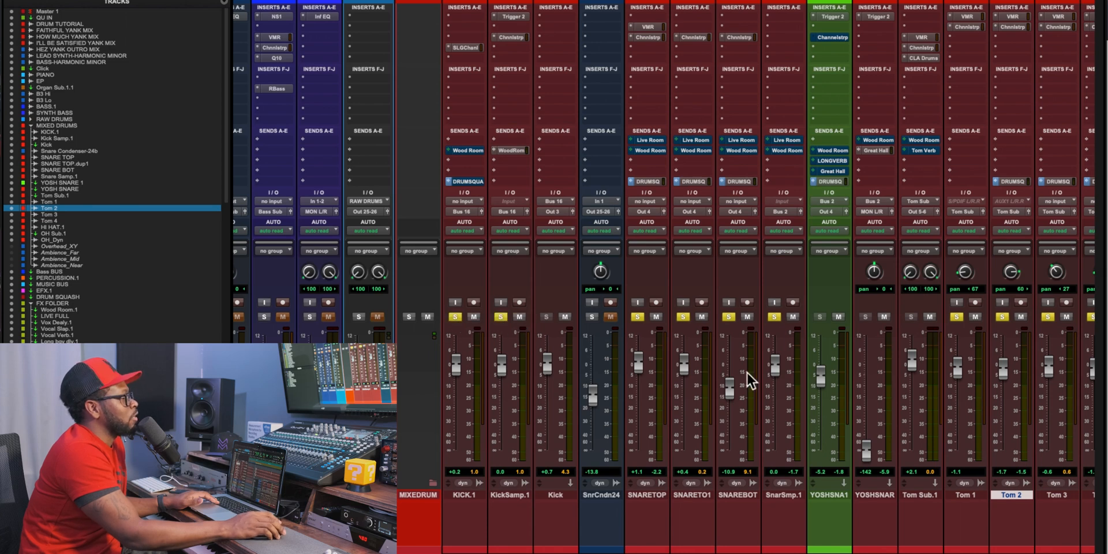
pyautogui.hscroll(5, 747, 381)
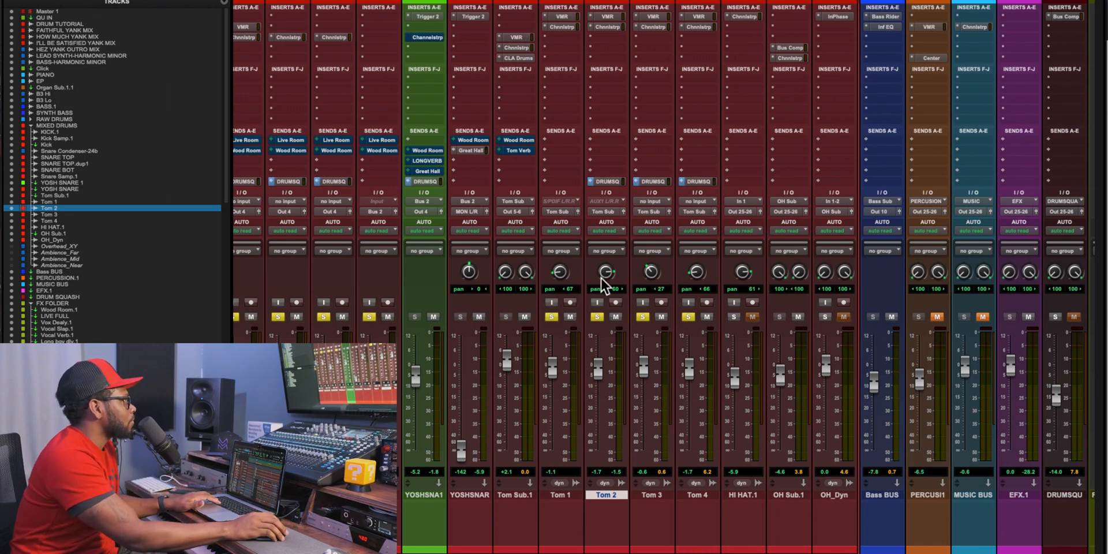
pyautogui.keyDown('alt'); pyautogui.click(552, 317); pyautogui.keyUp('alt')
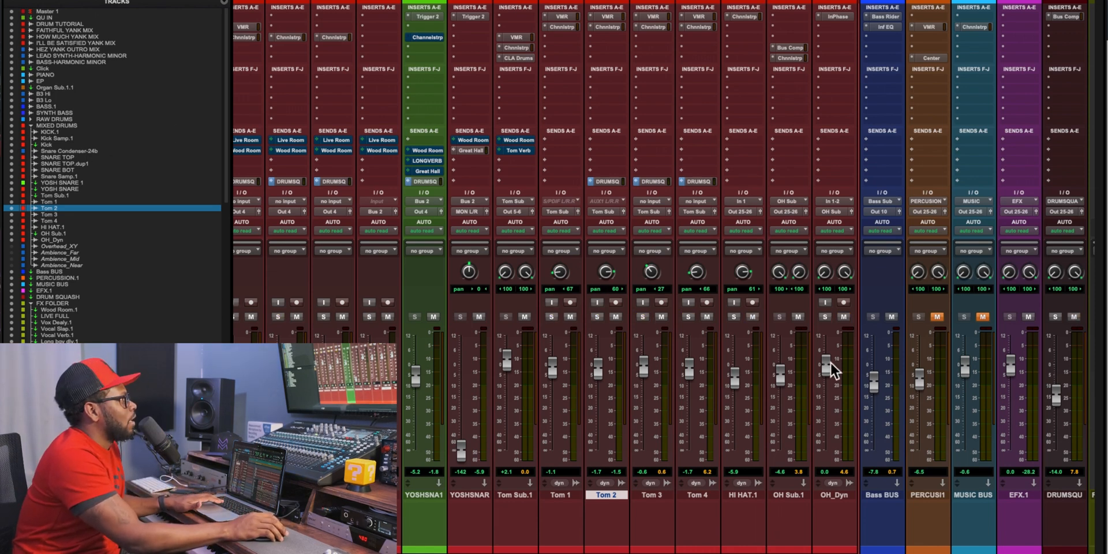
# - Open InPhase on OH_Dyn, examine its phase and delay settings, and close the plug-in
pyautogui.hscroll(5, 830, 362)
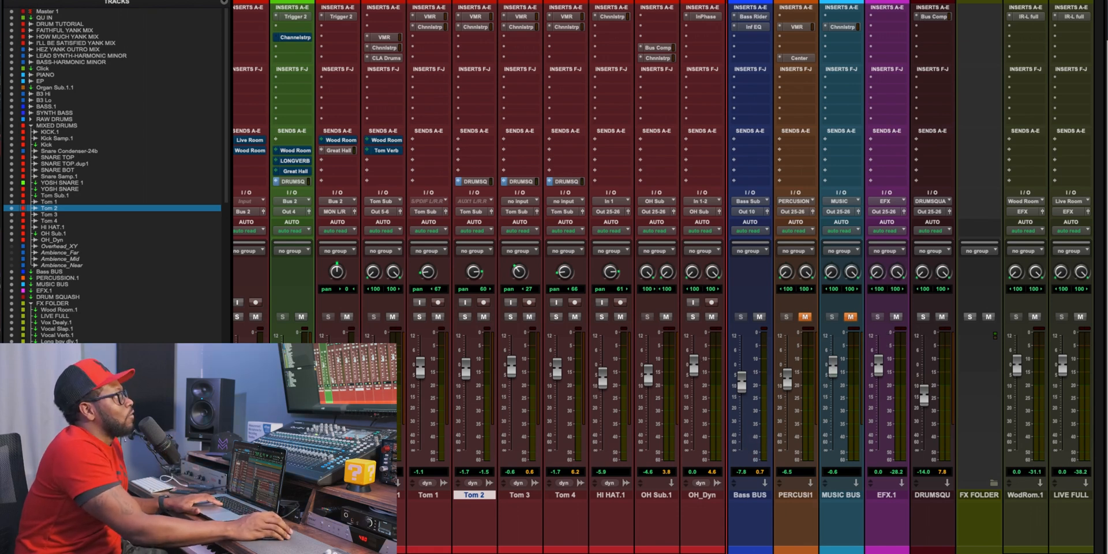
pyautogui.click(705, 17)
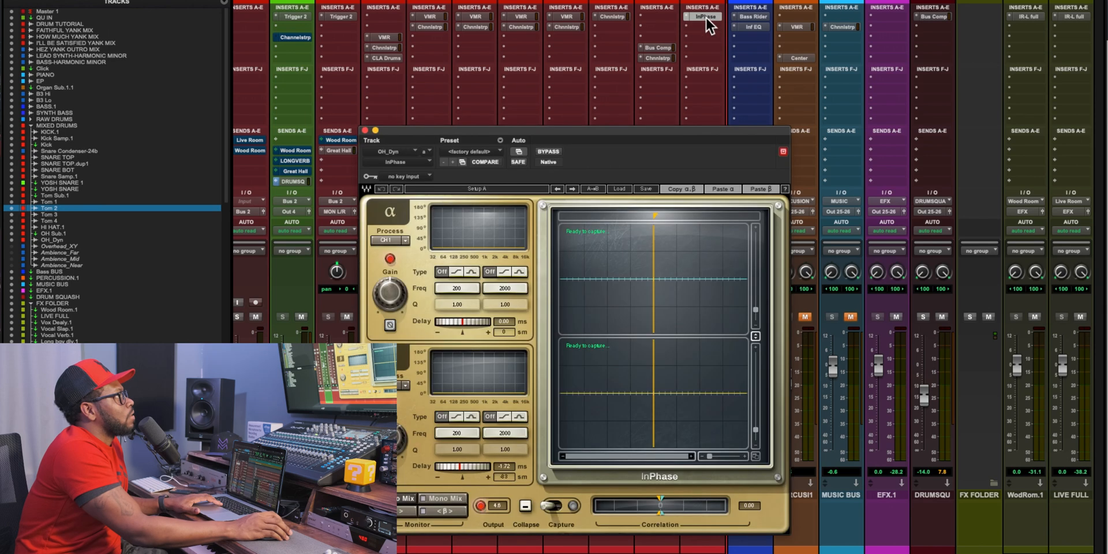
pyautogui.moveTo(636, 131); pyautogui.dragTo(632, 115)
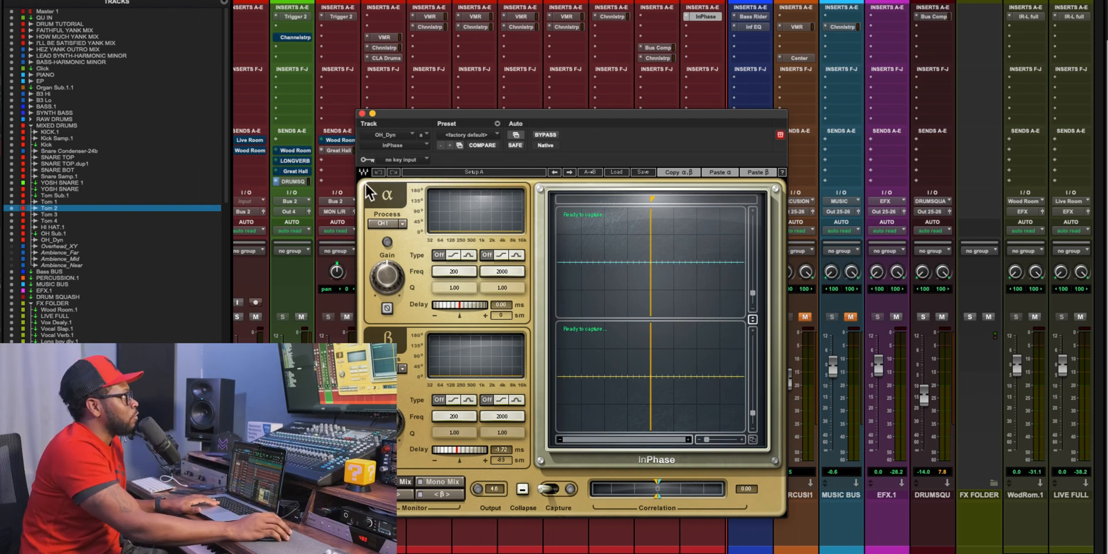
pyautogui.click(361, 114)
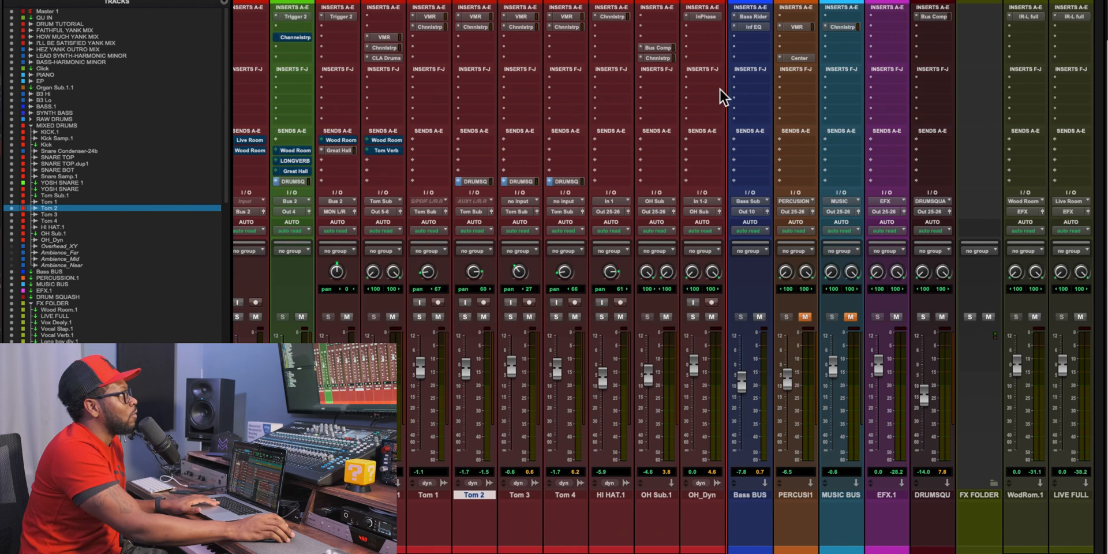
# - Examine the Stereo Bus Compressor and the Channel Strip high-frequency gain on OH Sub.1, and close the plug-in
pyautogui.click(657, 48)
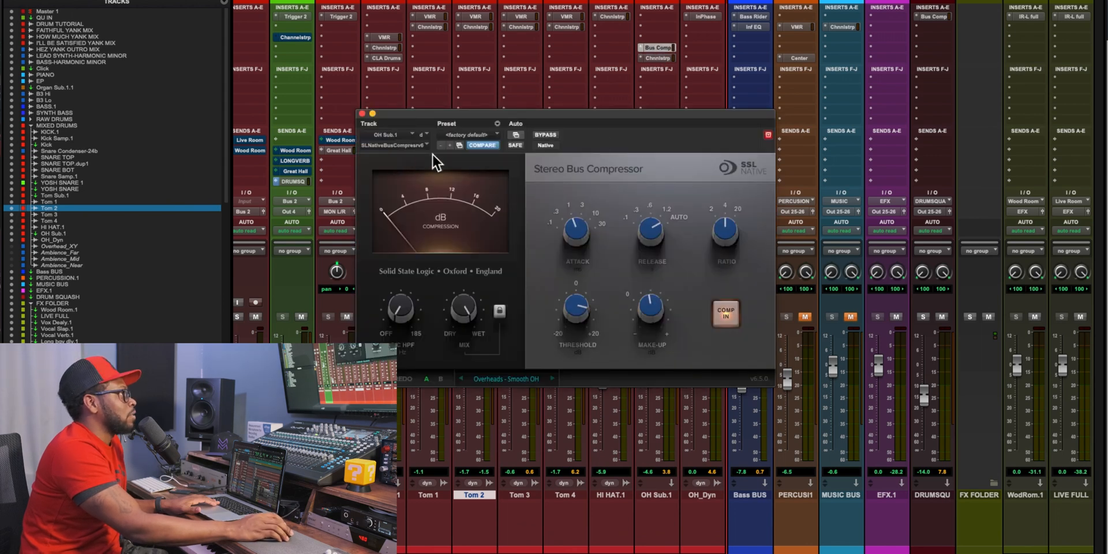
pyautogui.click(663, 57)
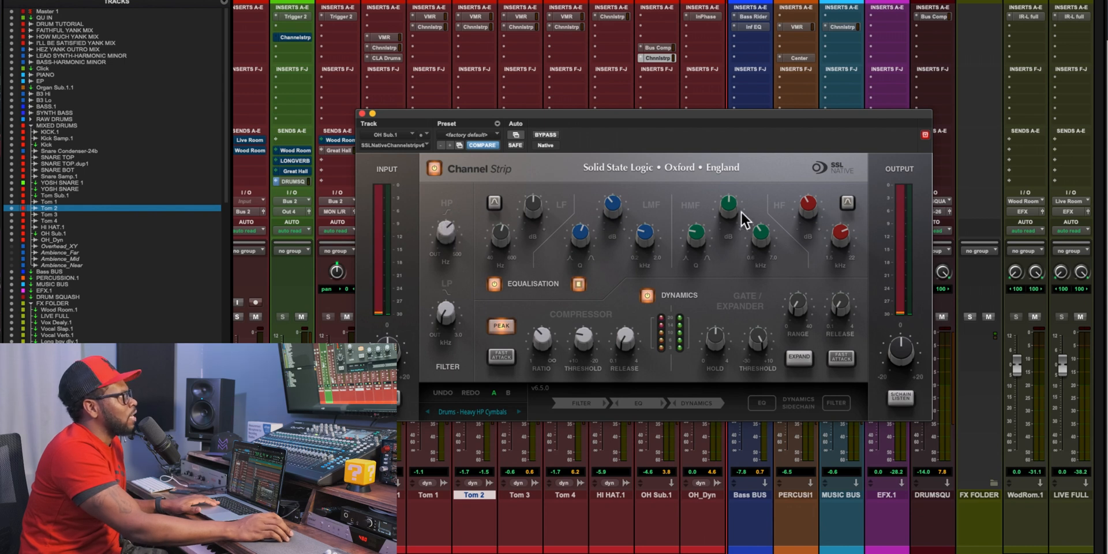
pyautogui.moveTo(812, 200)
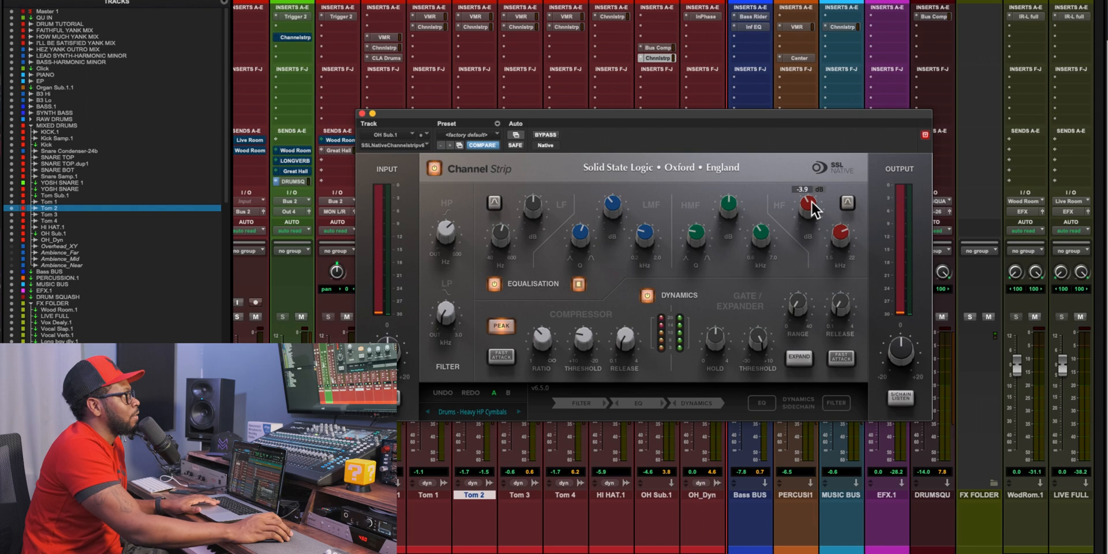
pyautogui.click(362, 113)
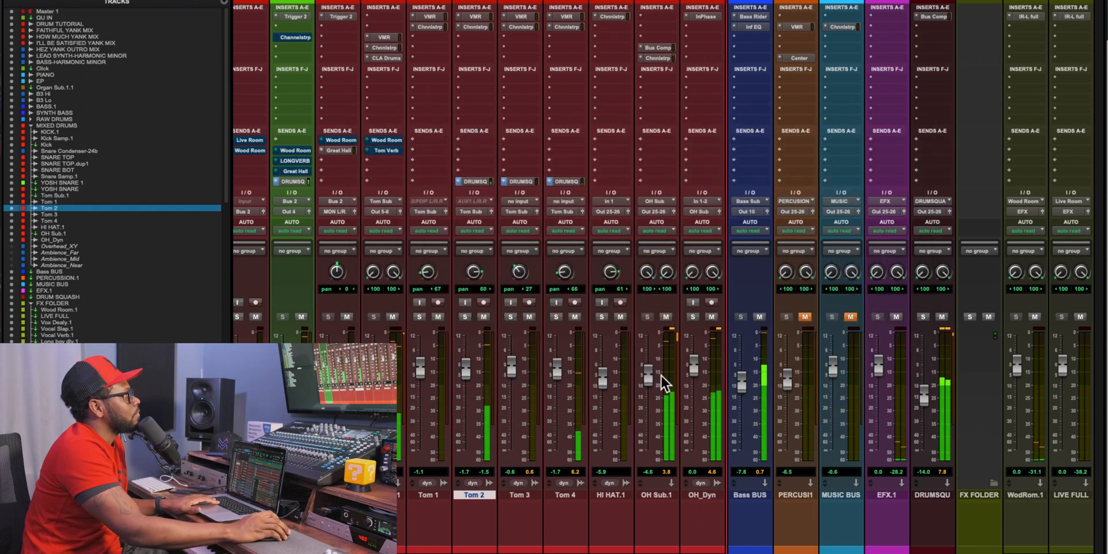
# - Solo OH_Dyn during playback to hear the dynamic overheads alone, and stop playback
pyautogui.click(691, 316)
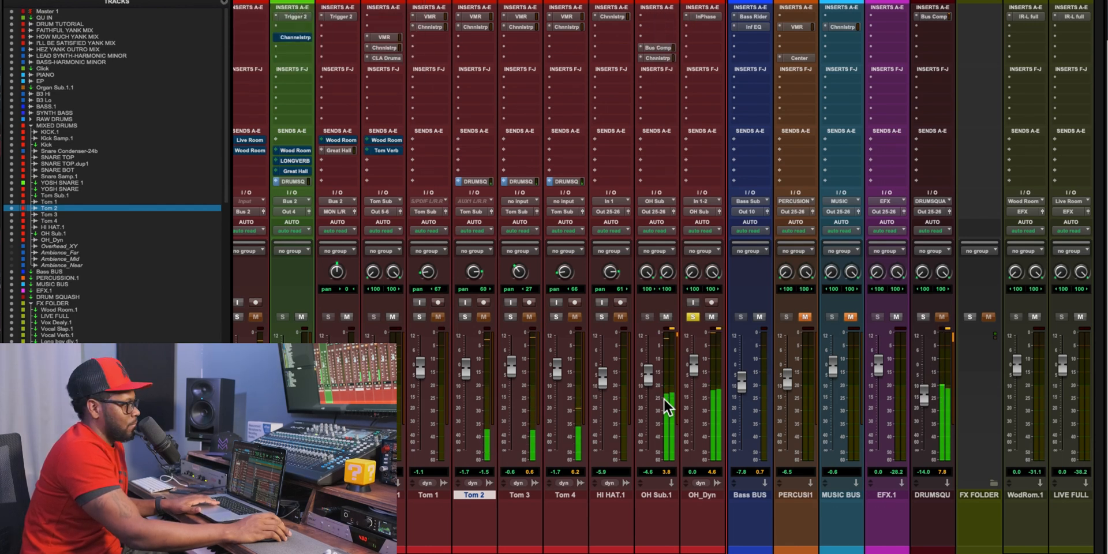
pyautogui.press('space')
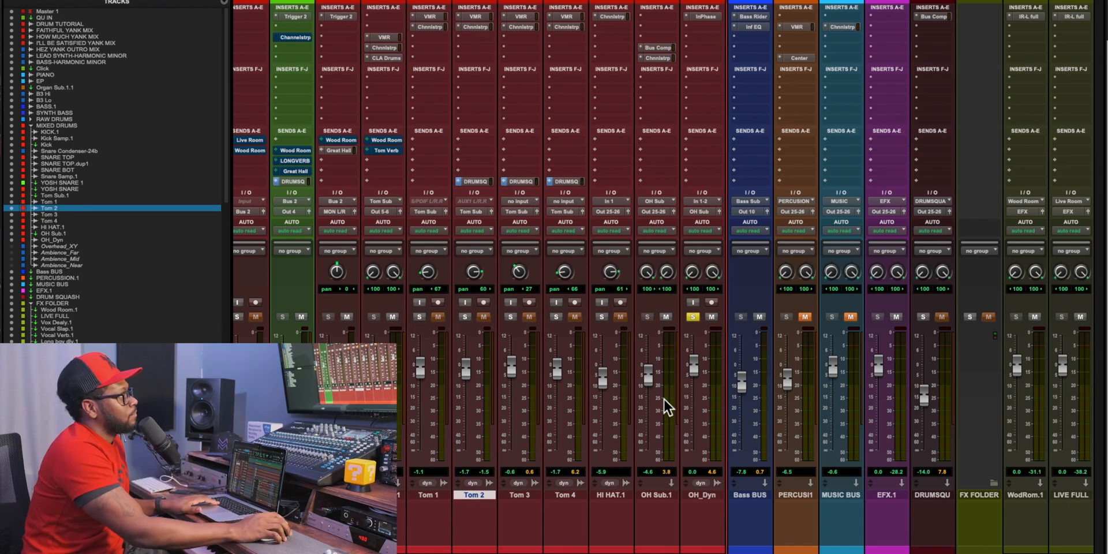
# - Enable the mixed drums group, solo all of its tracks together, and play the full mixed kit
pyautogui.click(603, 317)
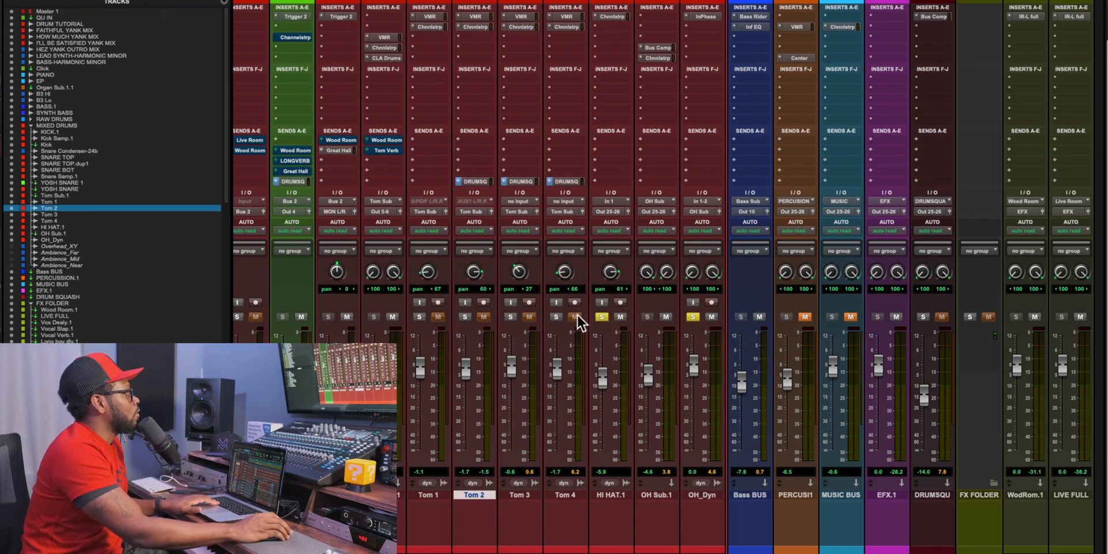
pyautogui.click(52, 482)
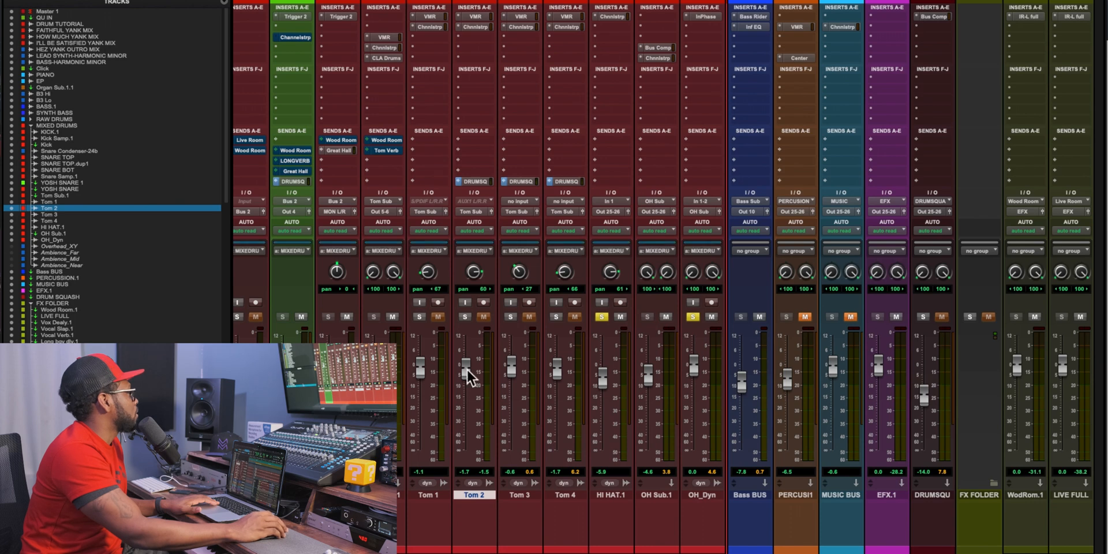
pyautogui.click(600, 317)
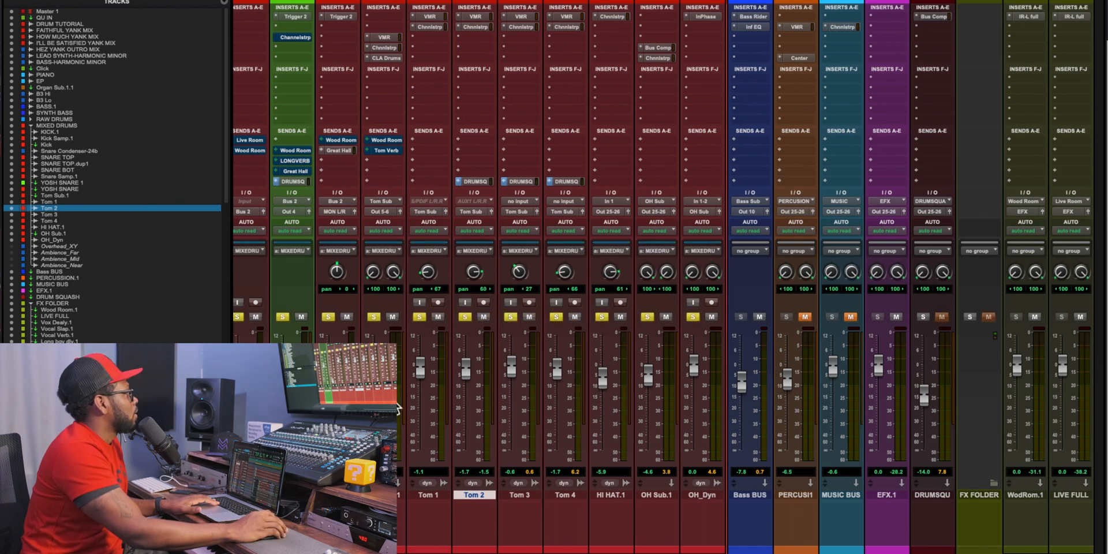
pyautogui.press('space')
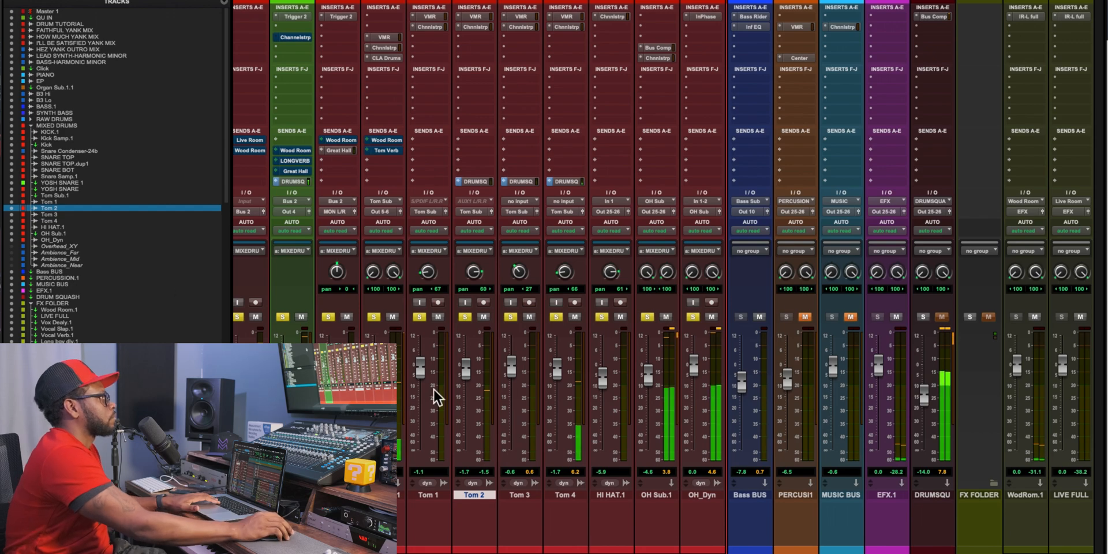
# - Clear the mixed drum solos, solo the RAW DRUMS folder and the MIXED DRUMS folder in turn to compare them, and leave both unsoloed
pyautogui.hscroll(-4, 629, 430)
pyautogui.hscroll(-9, 627, 424)
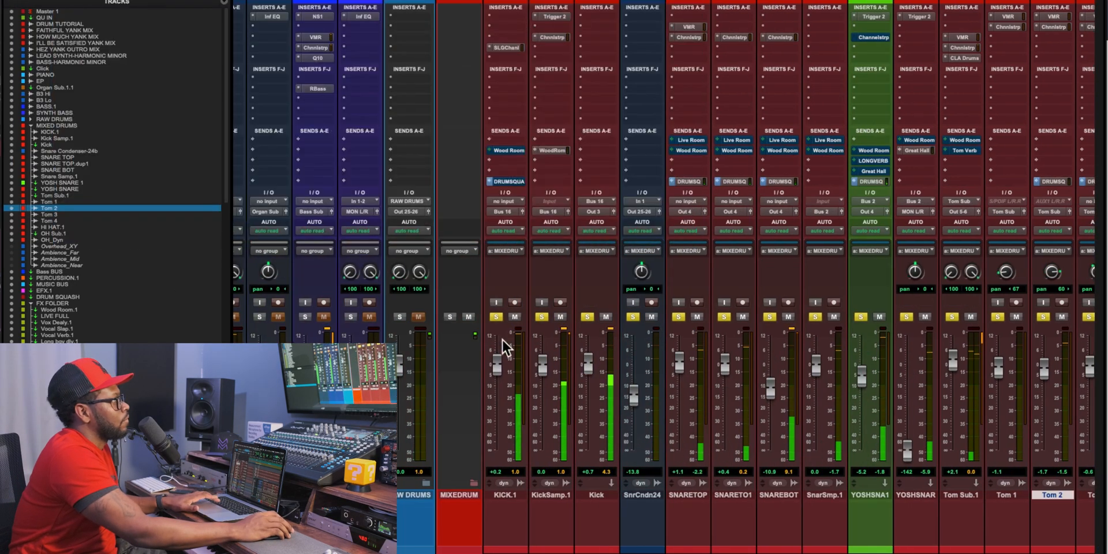
pyautogui.keyDown('alt'); pyautogui.click(494, 317); pyautogui.keyUp('alt')
pyautogui.click(400, 316)
pyautogui.press('space')
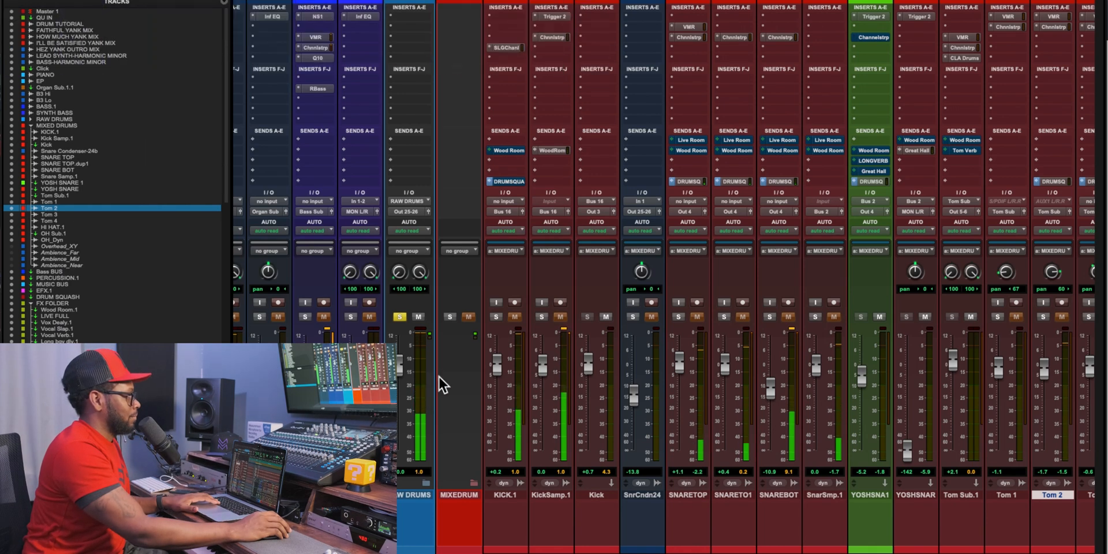
pyautogui.click(399, 317)
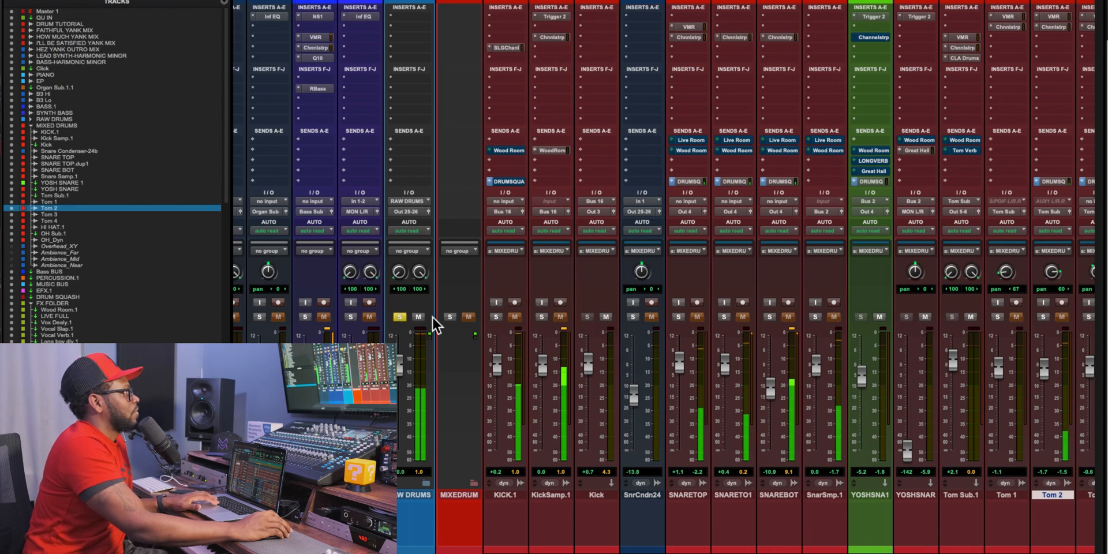
pyautogui.click(450, 317)
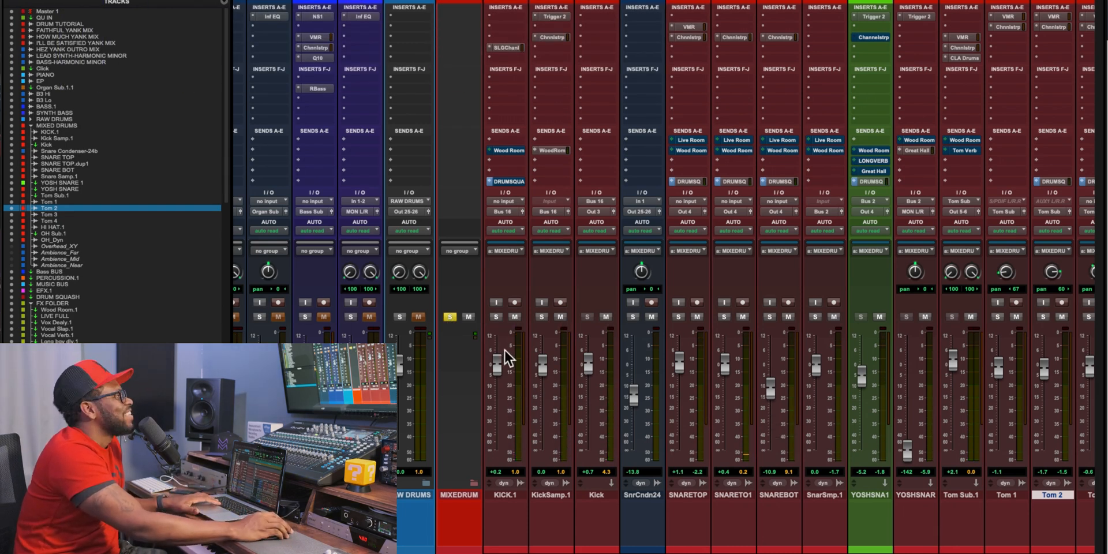
pyautogui.click(450, 317)
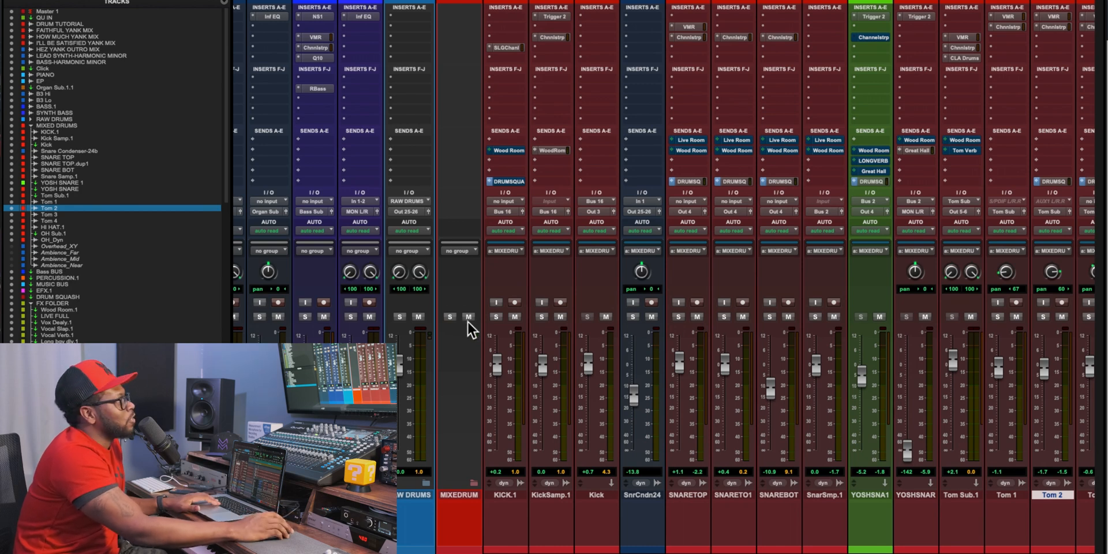
# - Solo the grouped mixed drum tracks, listen to them, and select and solo the DRUM SQUASH track
pyautogui.click(498, 317)
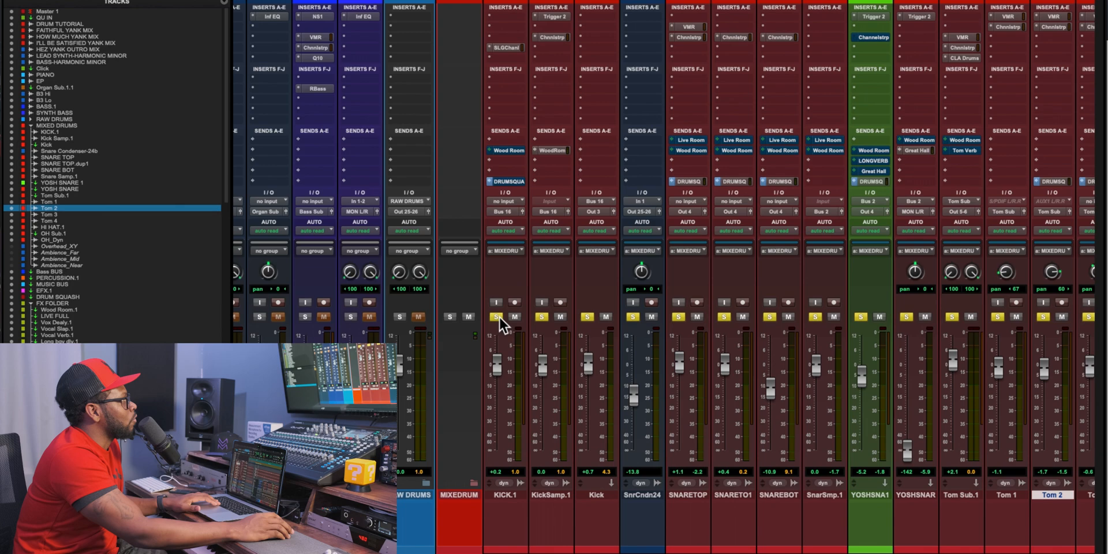
pyautogui.hscroll(8, 499, 322)
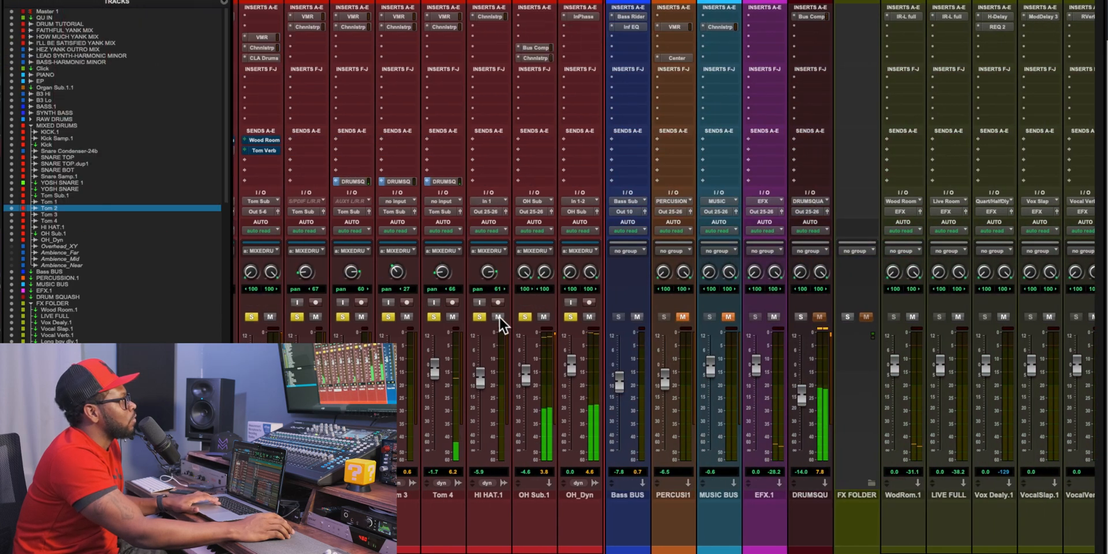
pyautogui.hscroll(-6, 502, 315)
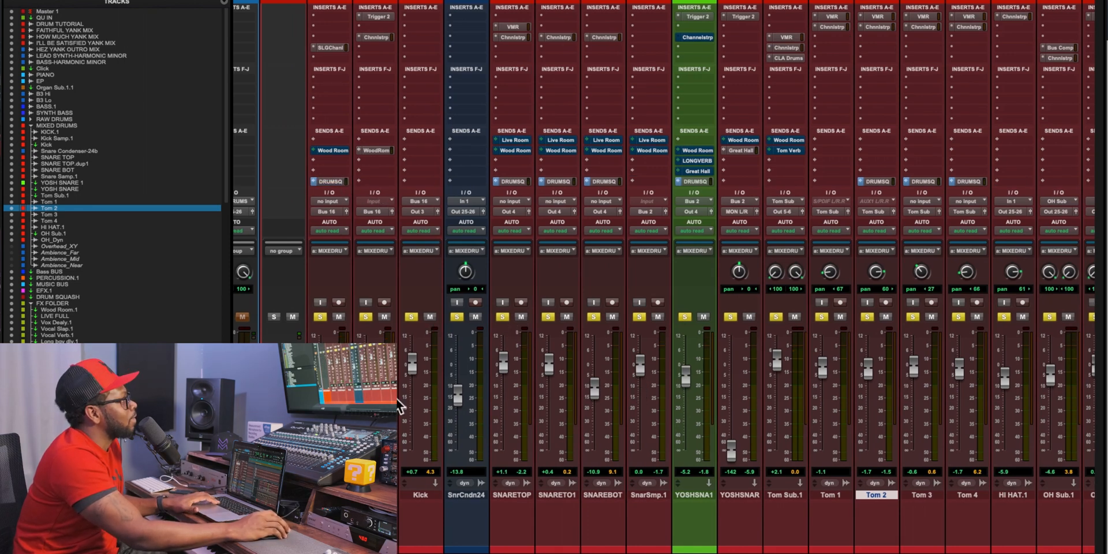
pyautogui.hscroll(5, 918, 295)
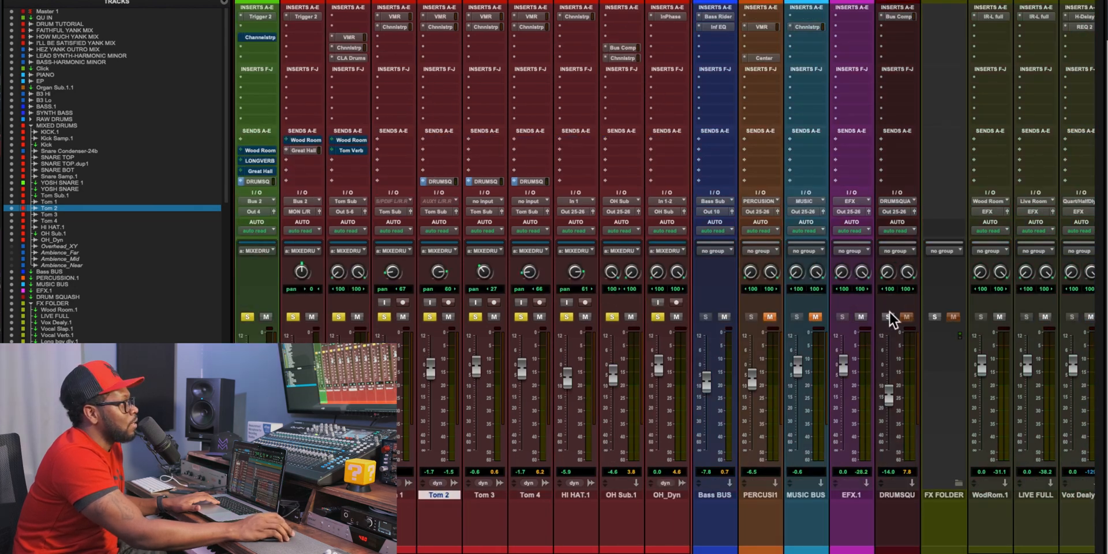
pyautogui.click(897, 495)
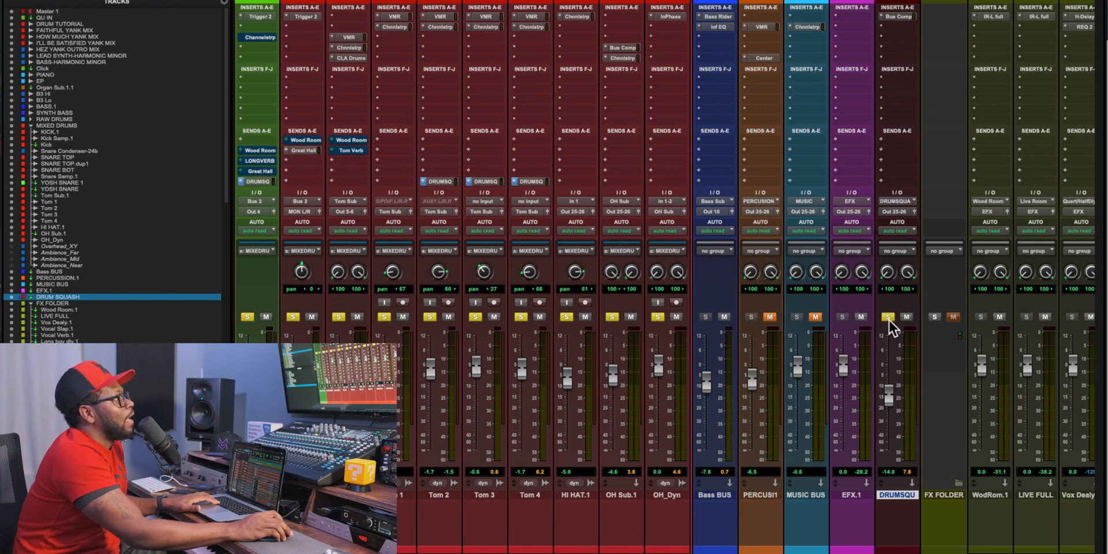
# - Open the Stereo Bus Compressor on DRUM SQUASH, examine its settings with only that track soloed, and close the plug-in
pyautogui.click(898, 16)
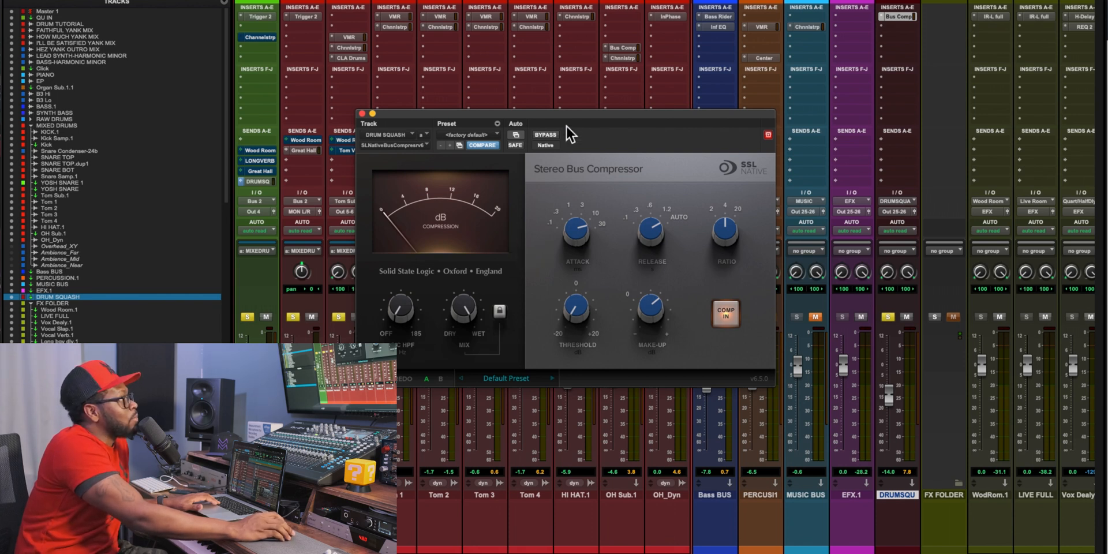
pyautogui.moveTo(567, 112); pyautogui.dragTo(616, 108)
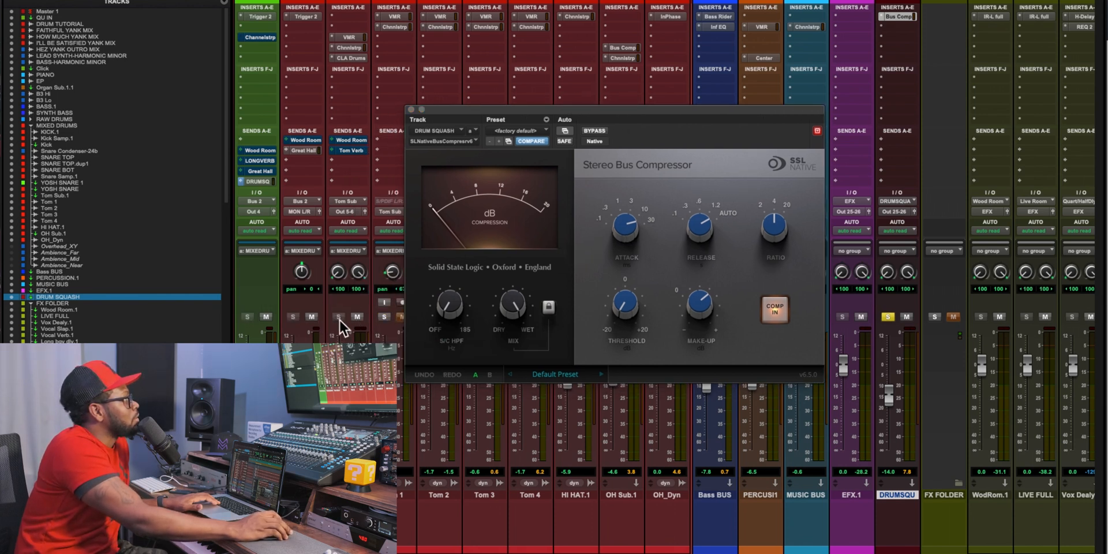
pyautogui.press('space')
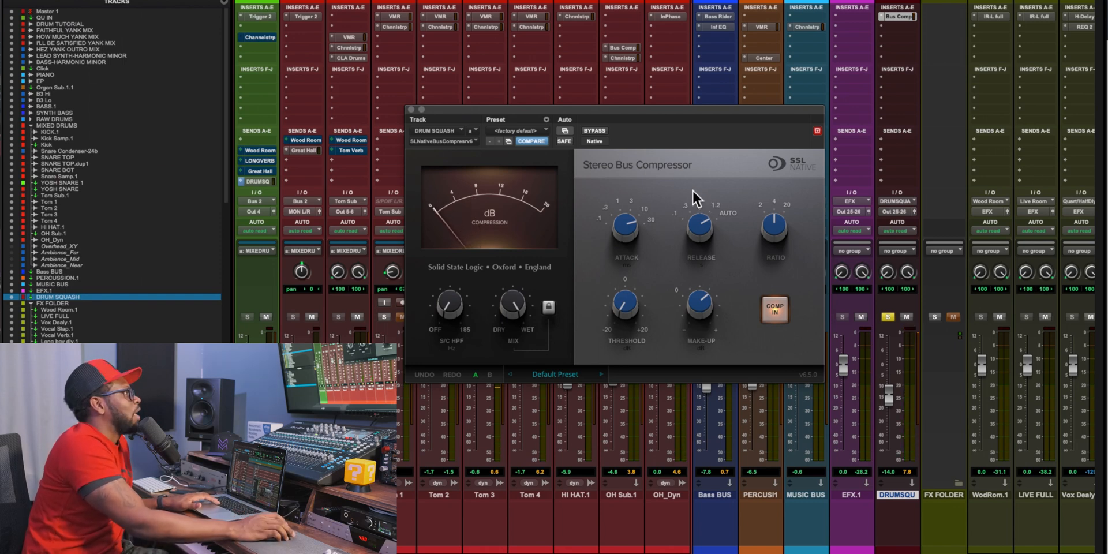
pyautogui.click(411, 109)
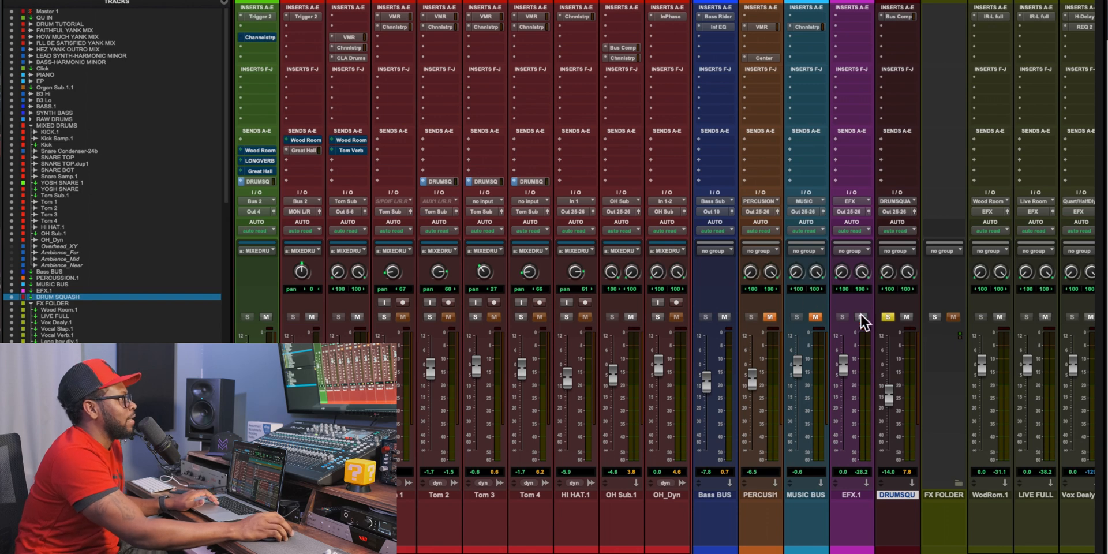
# - Solo the mixed drums with DRUM SQUASH and toggle its mute to compare the kit with and without parallel compression
pyautogui.click(568, 317)
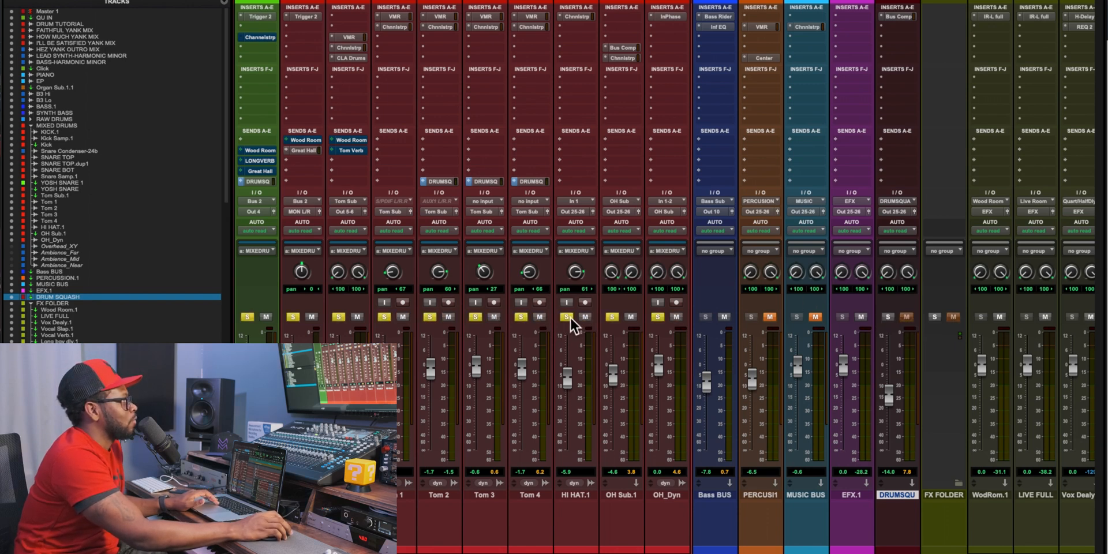
pyautogui.click(888, 317)
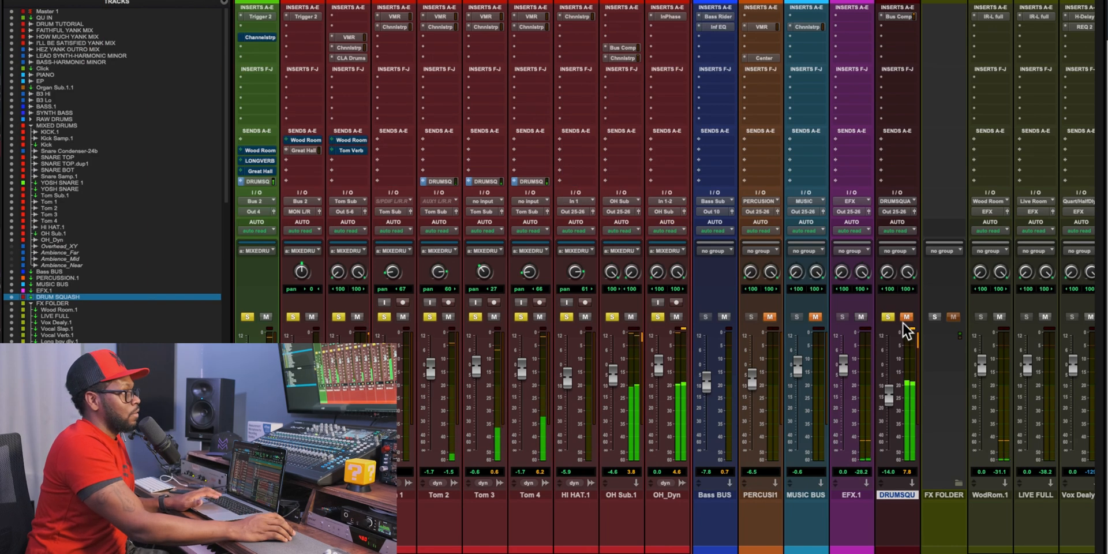
pyautogui.click(905, 318)
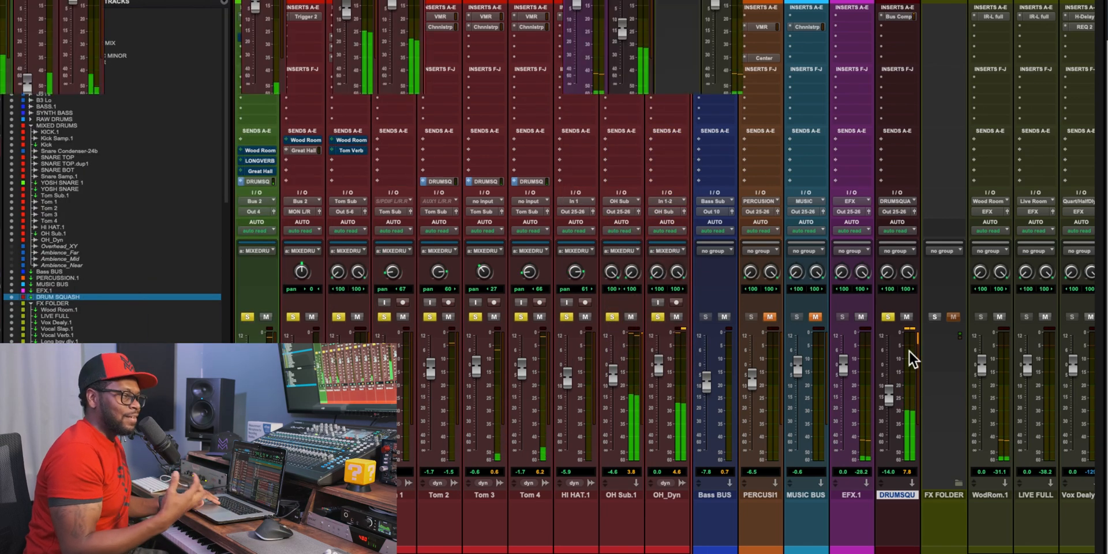
pyautogui.click(906, 317)
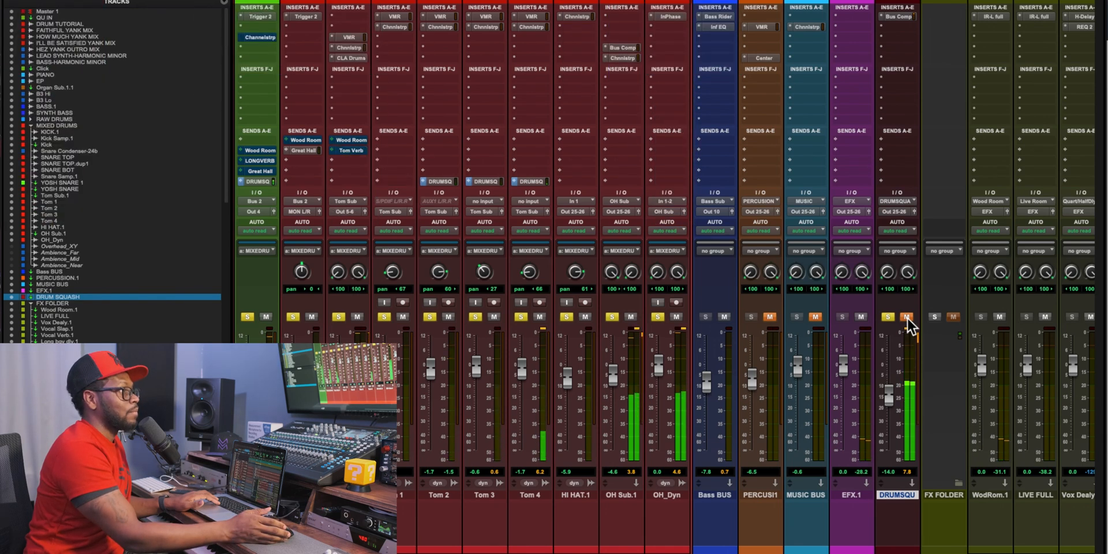
pyautogui.click(906, 317)
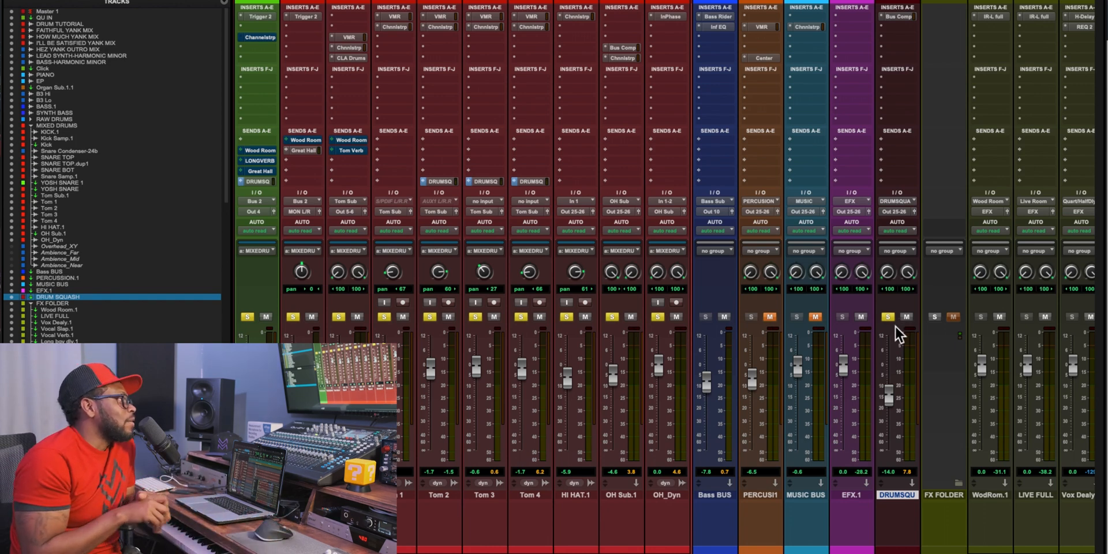
# - Suspend the track groups, toggle the solo on Kick Samp.1, and take YOSH SNARE 1 out of solo
pyautogui.hscroll(-15, 546, 339)
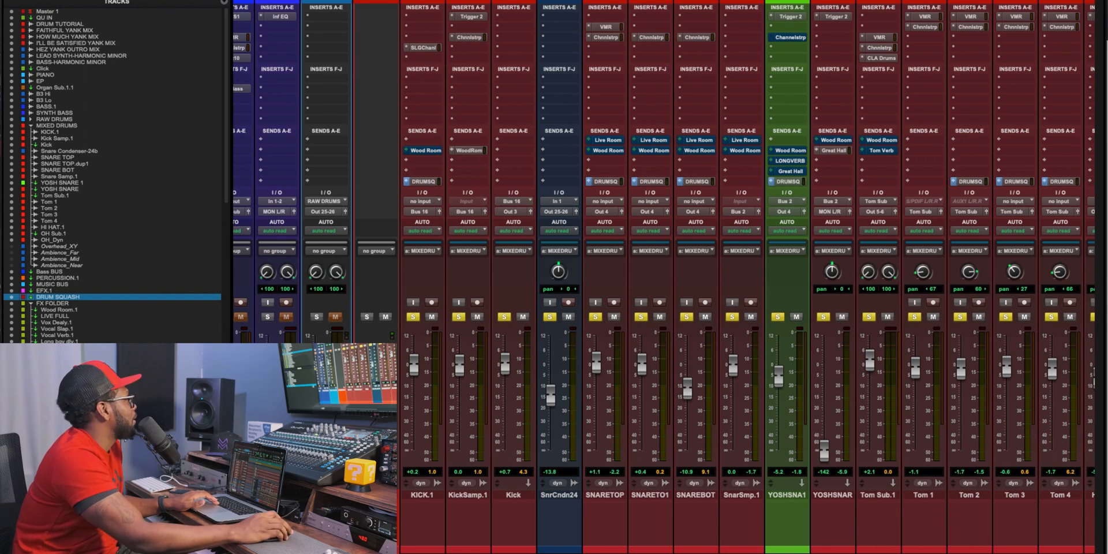
pyautogui.press('super+shift+g')
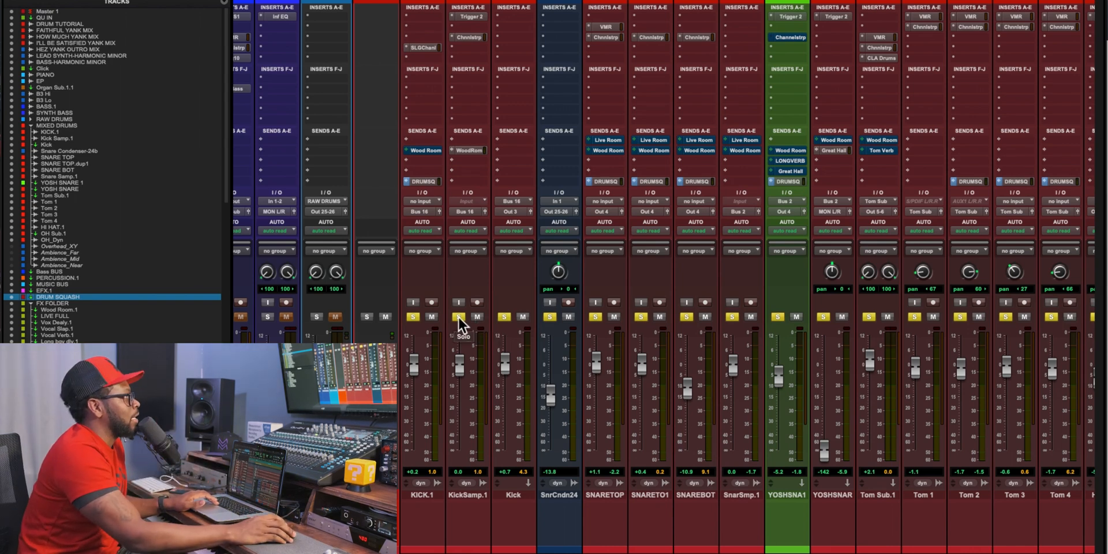
pyautogui.click(458, 316)
pyautogui.click(779, 317)
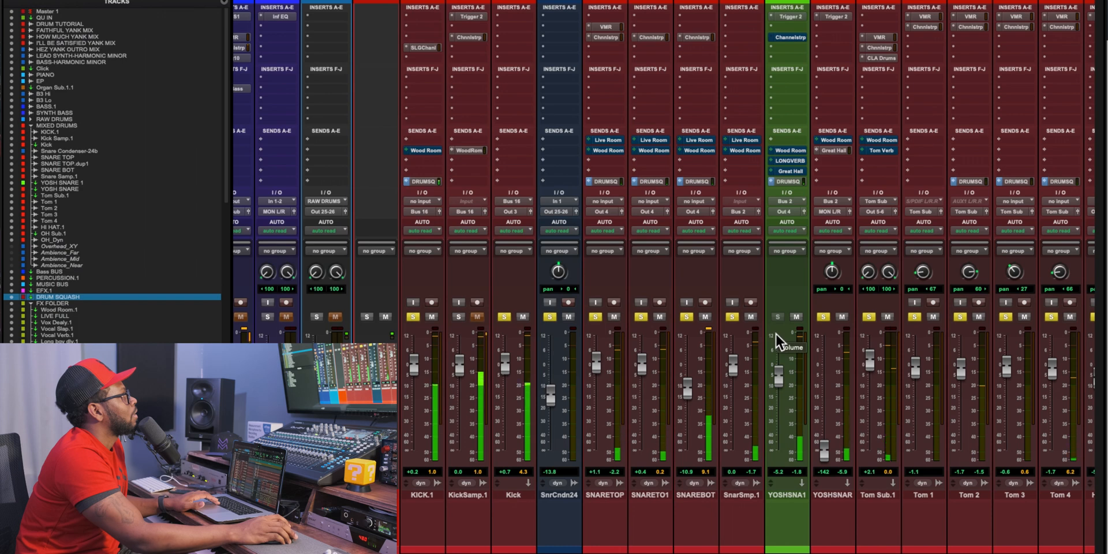
pyautogui.click(477, 317)
pyautogui.click(459, 316)
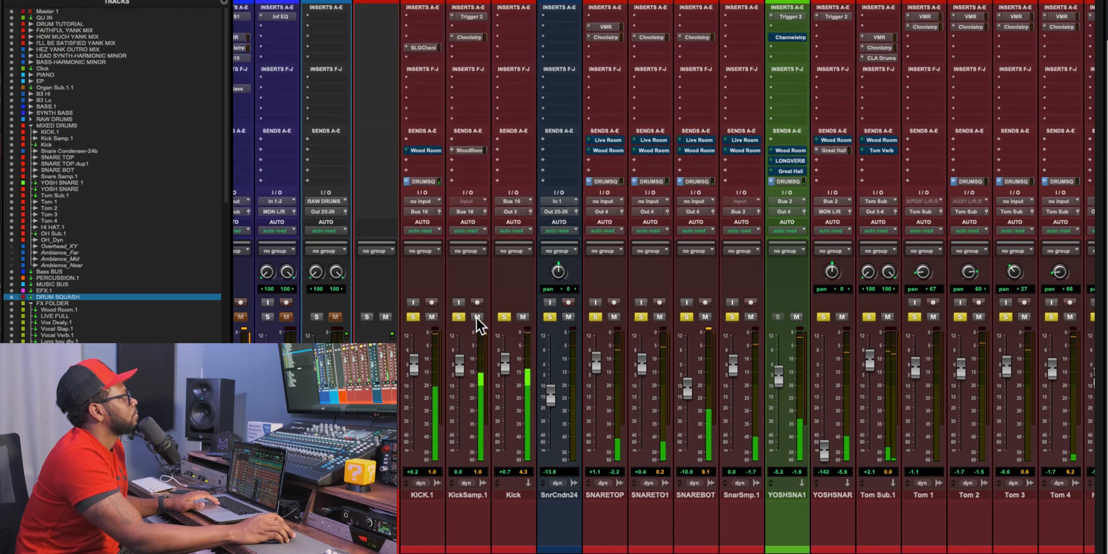
# - Mute Kick Samp.1 and YOSH SNARE 1 to hear the kit without those samples, and unmute both
pyautogui.click(477, 317)
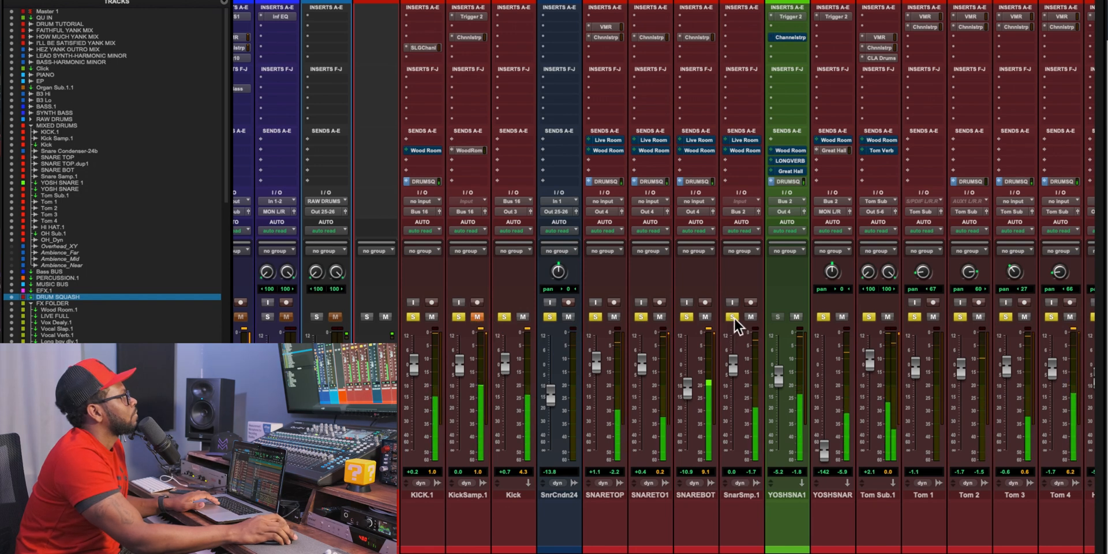
pyautogui.click(796, 317)
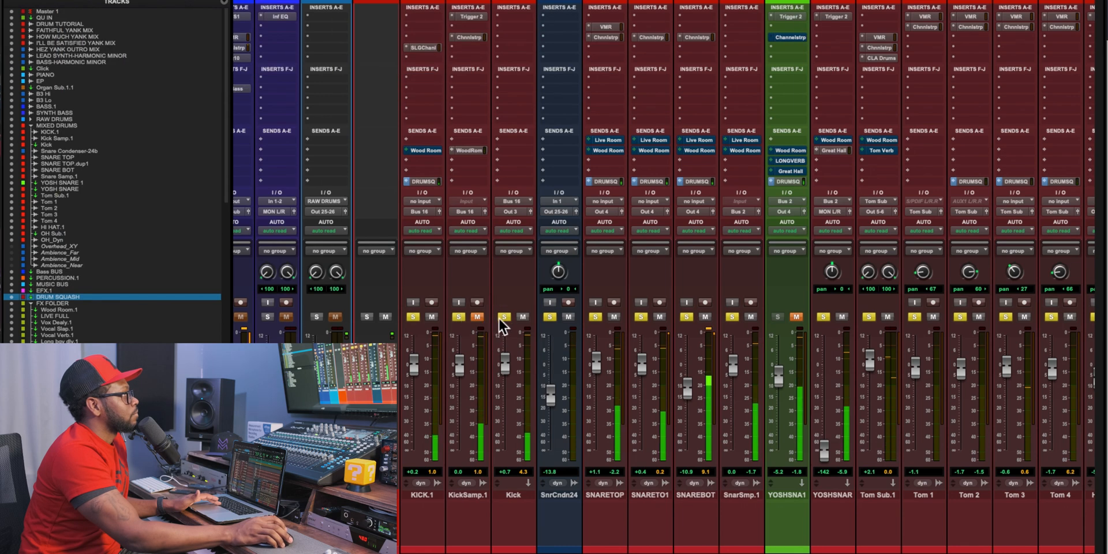
pyautogui.click(477, 317)
pyautogui.click(797, 316)
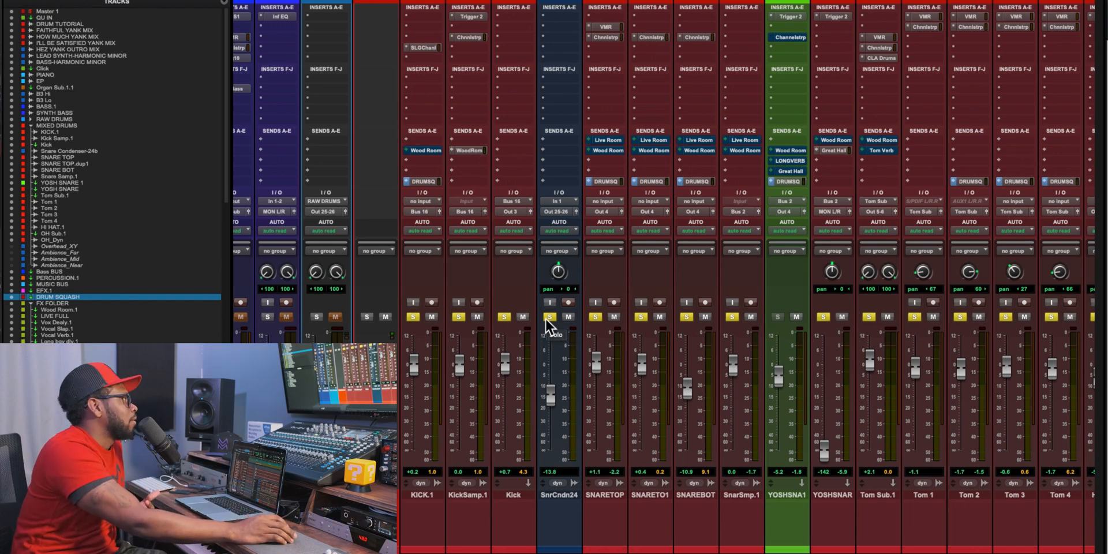
# - Re-enable the mixed drums group, clear its solos, start playback, and unsolo DRUM SQUASH
pyautogui.click(52, 456)
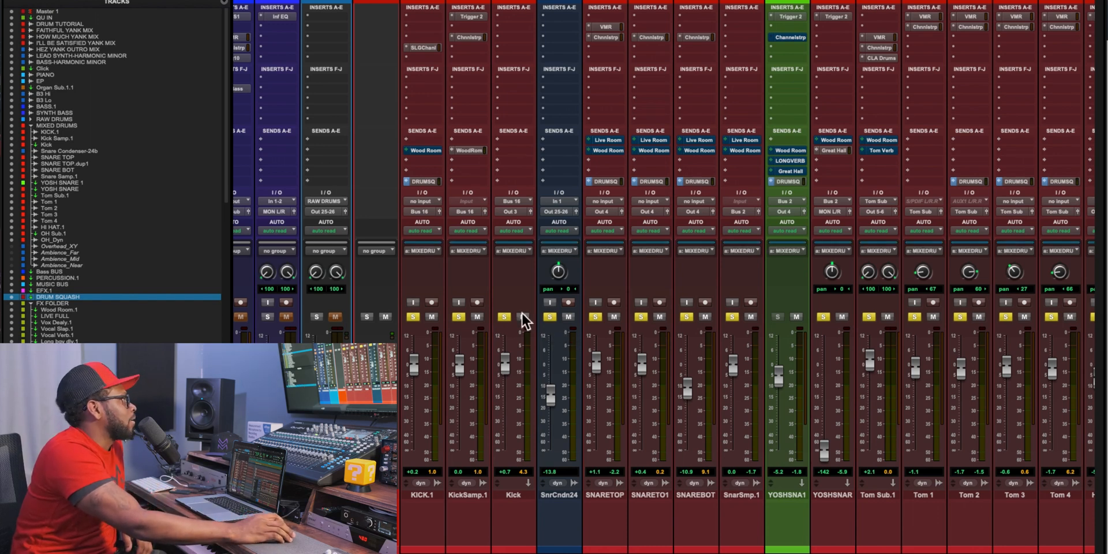
pyautogui.click(504, 317)
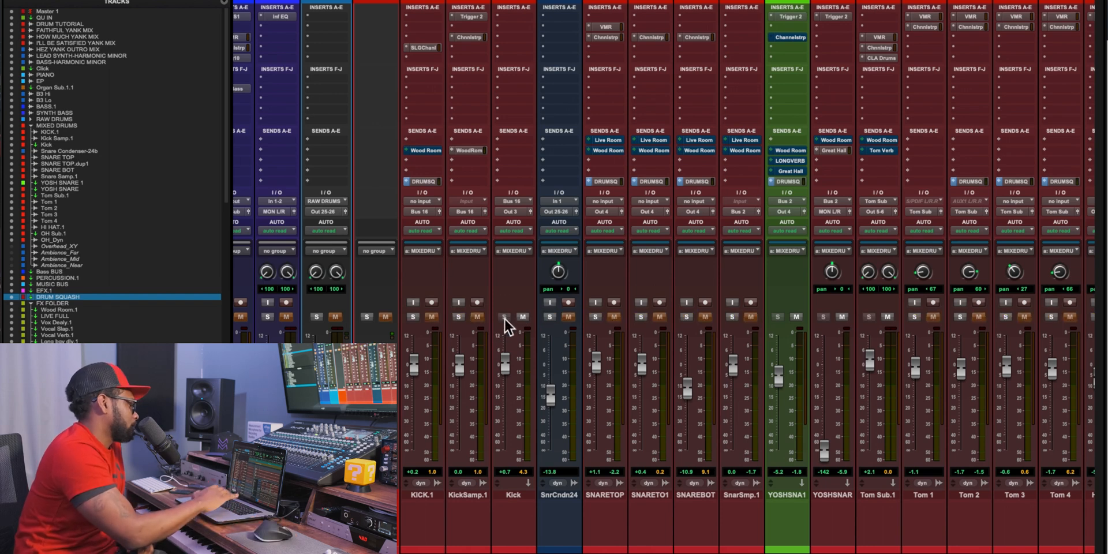
pyautogui.press('space')
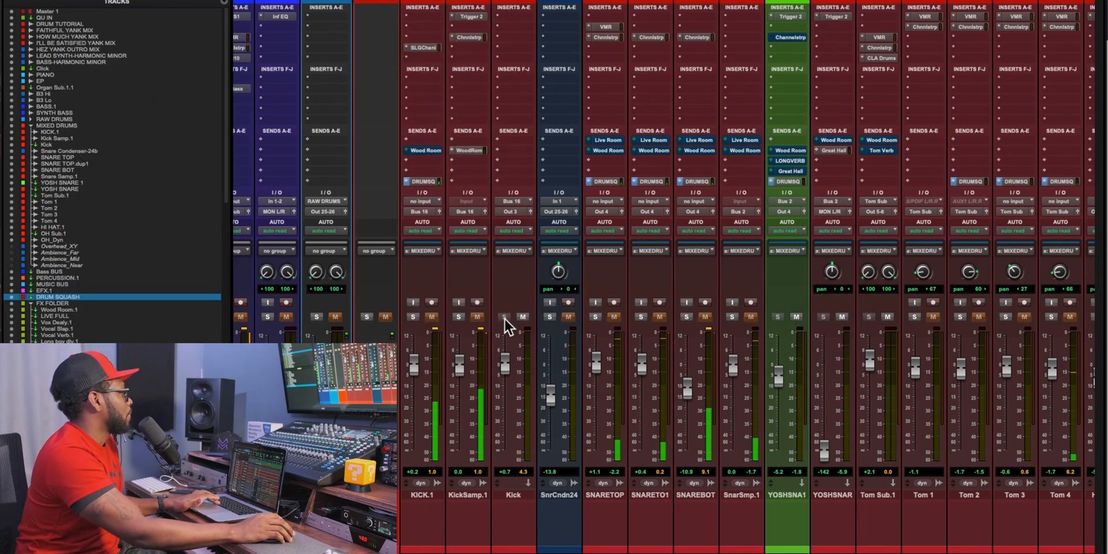
pyautogui.hscroll(10, 504, 317)
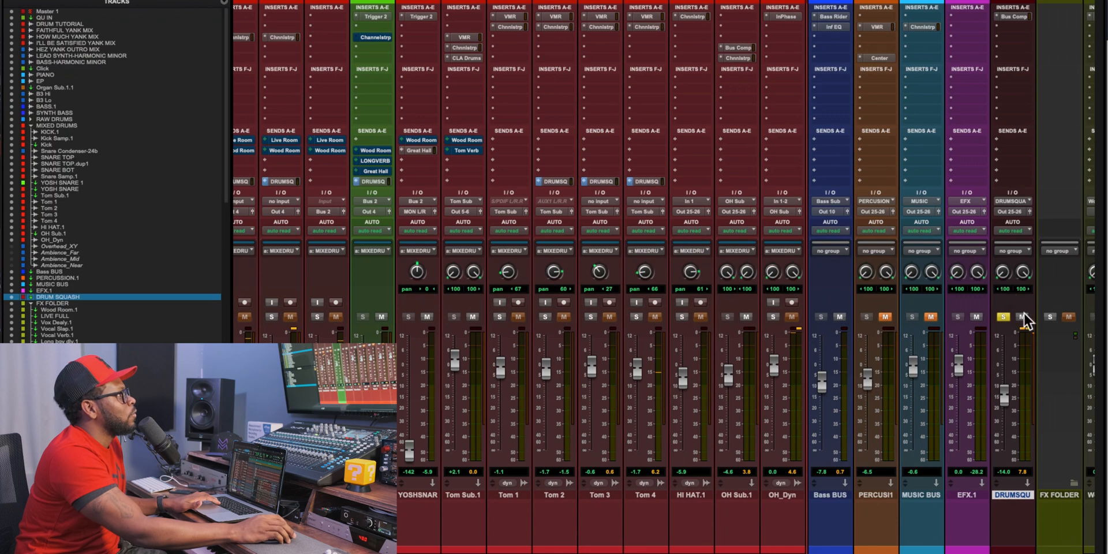
pyautogui.hscroll(-10, 999, 319)
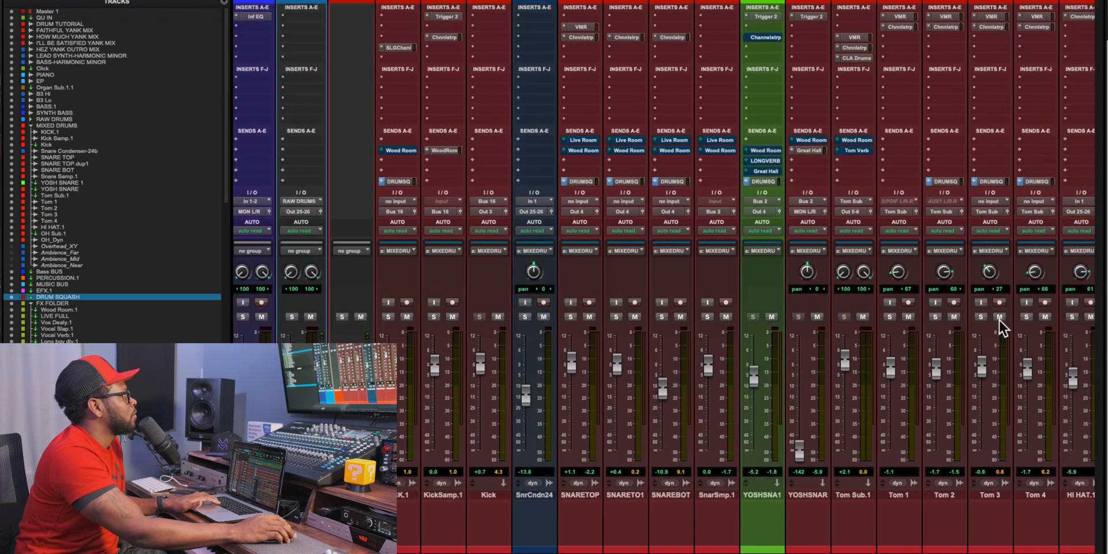